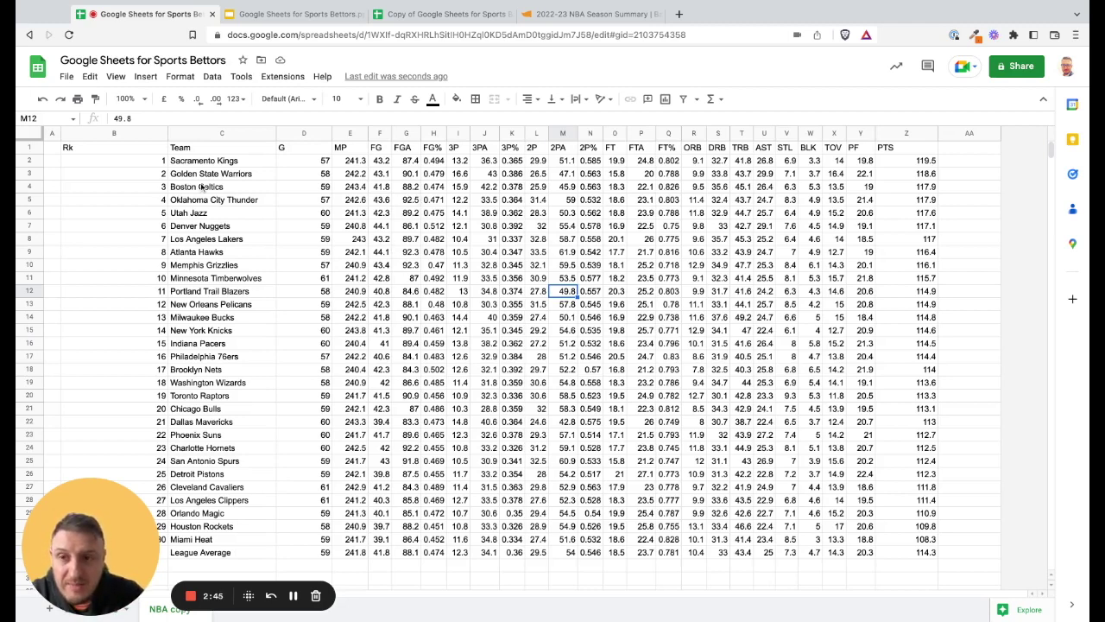
pyautogui.click(114, 148)
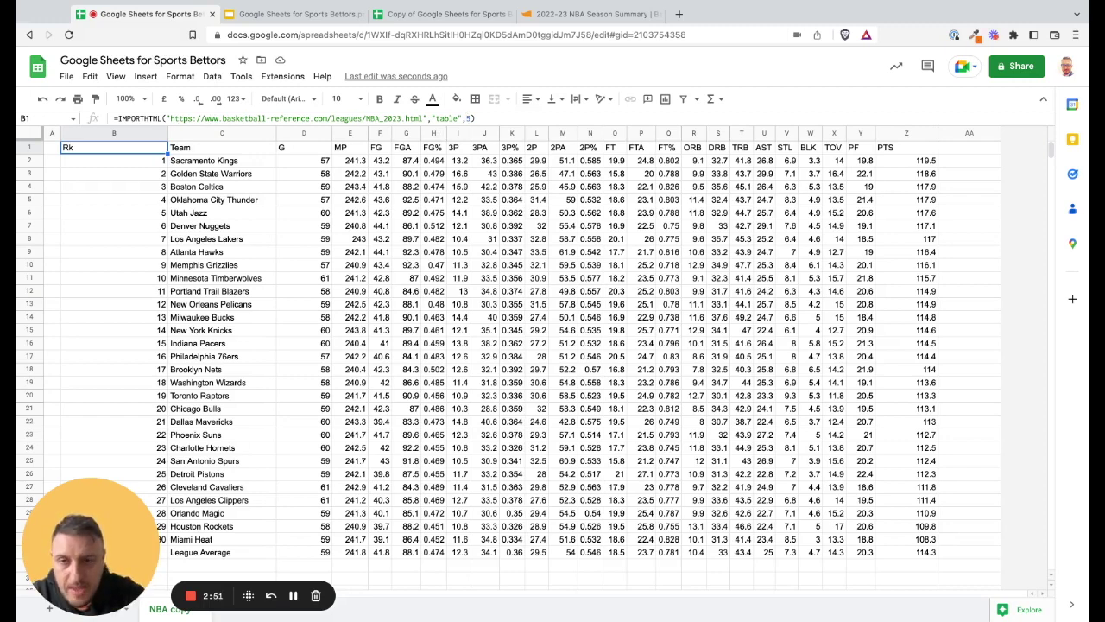
pyautogui.scroll(-5, 233, 296)
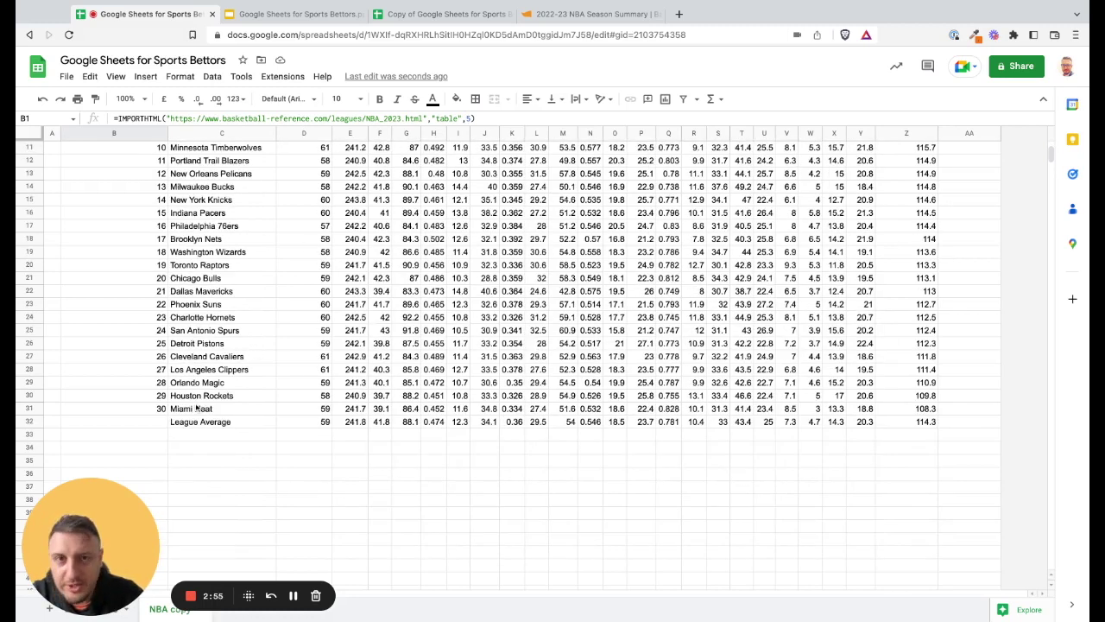
pyautogui.scroll(5, 295, 298)
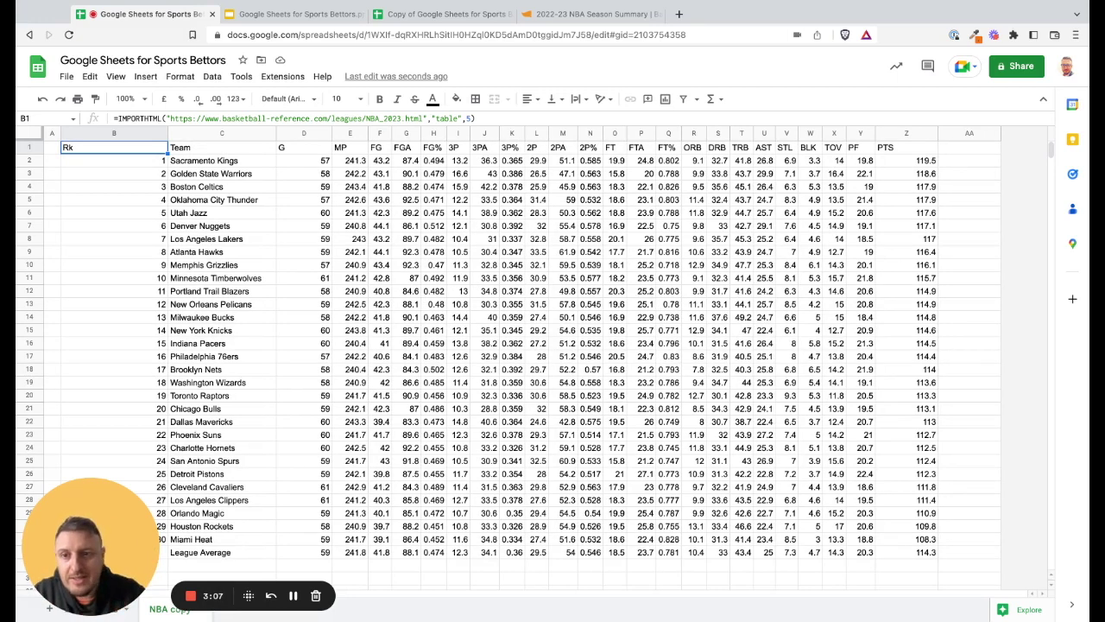
# Merge and unmerge cells B45:E50 to remove the leftover drop-downs below the imported table
pyautogui.scroll(-5, 263, 294)
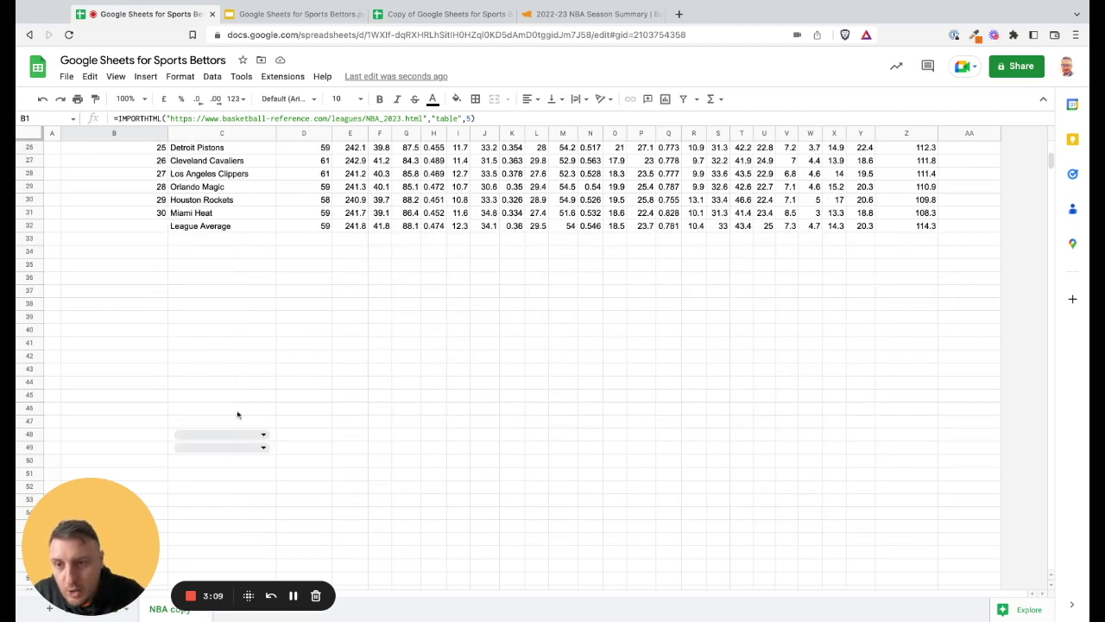
pyautogui.moveTo(164, 395); pyautogui.dragTo(366, 464)
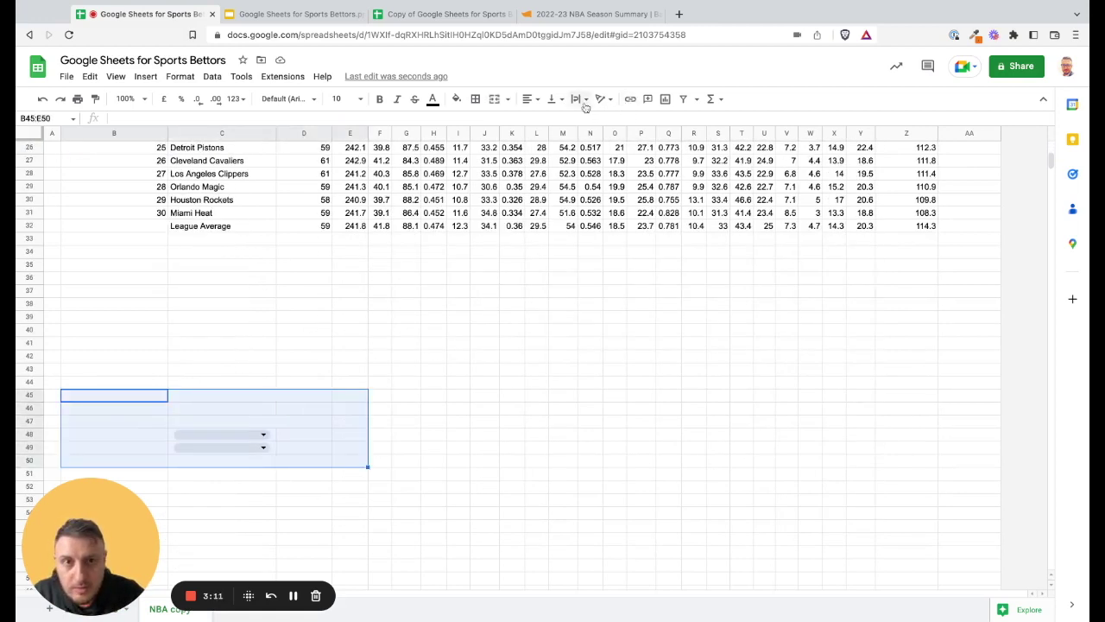
pyautogui.click(494, 98)
pyautogui.click(494, 99)
pyautogui.click(457, 342)
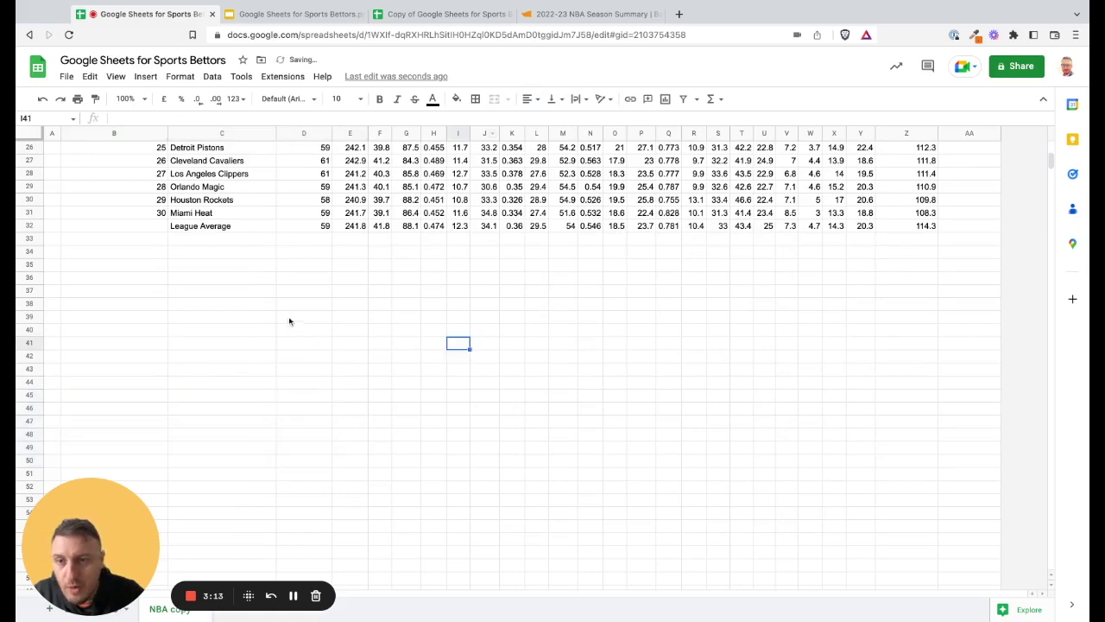
pyautogui.scroll(-2, 210, 255)
pyautogui.scroll(2, 217, 268)
pyautogui.scroll(-5, 225, 269)
pyautogui.scroll(10, 232, 271)
pyautogui.scroll(-6, 250, 331)
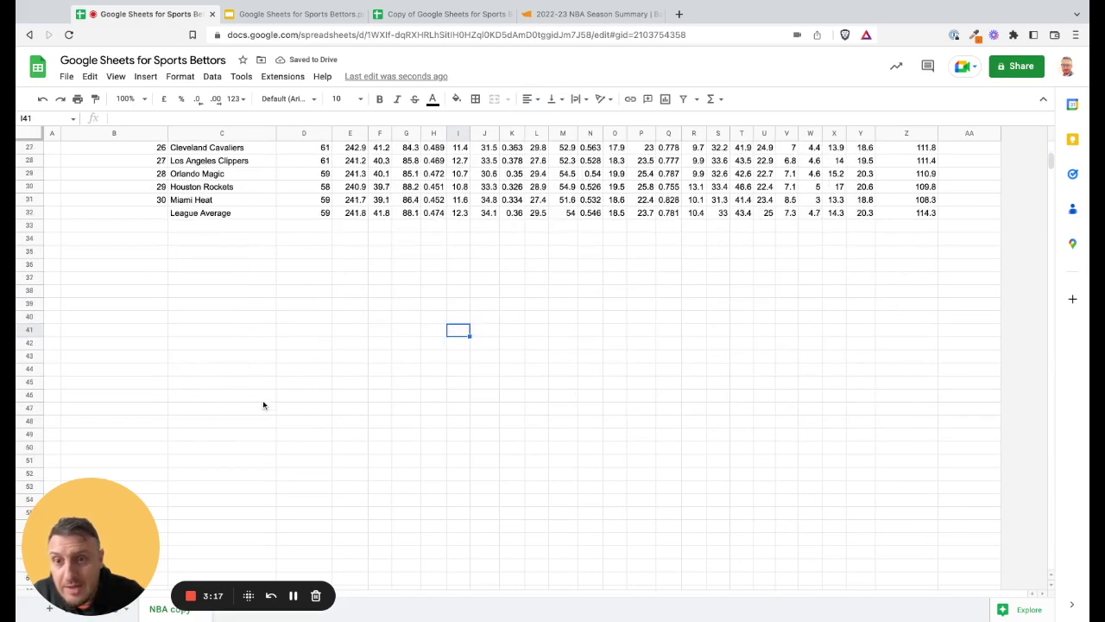
pyautogui.scroll(1, 242, 354)
pyautogui.moveTo(112, 303); pyautogui.dragTo(414, 303)
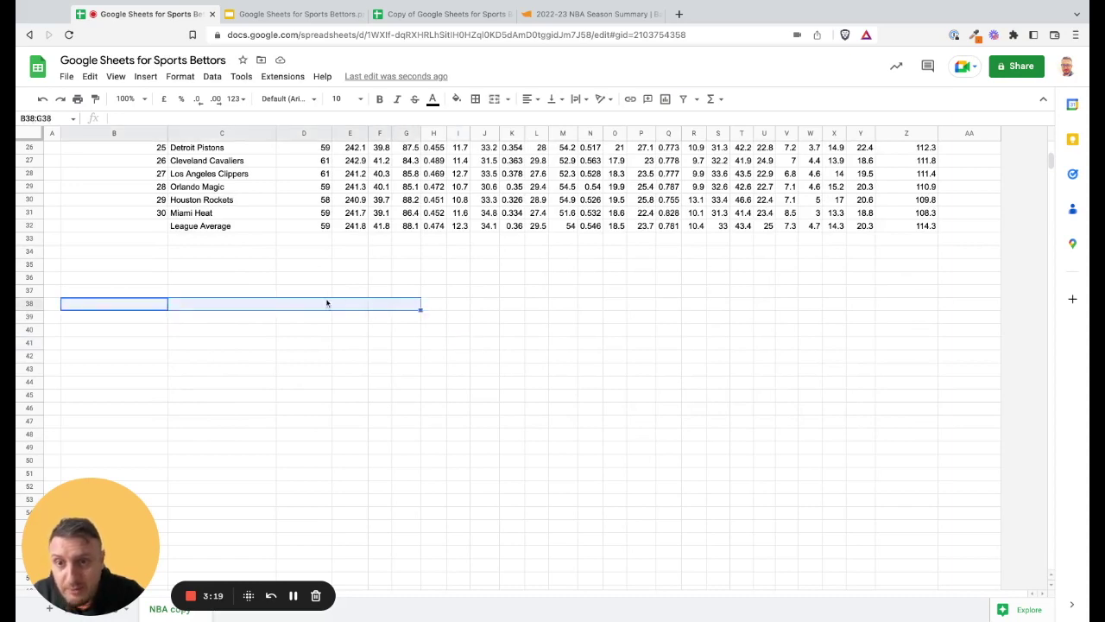
pyautogui.click(328, 304)
pyautogui.scroll(10, 259, 273)
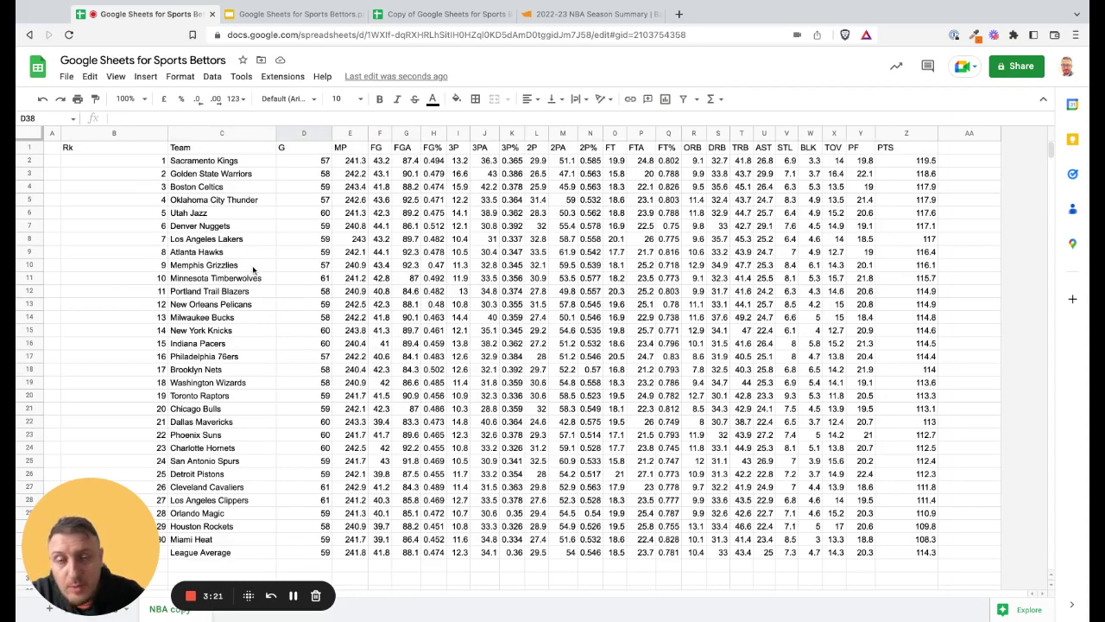
# Insert eight blank rows above the imported table so its header row starts in row 9
pyautogui.click(33, 148)
pyautogui.rightClick(34, 148)
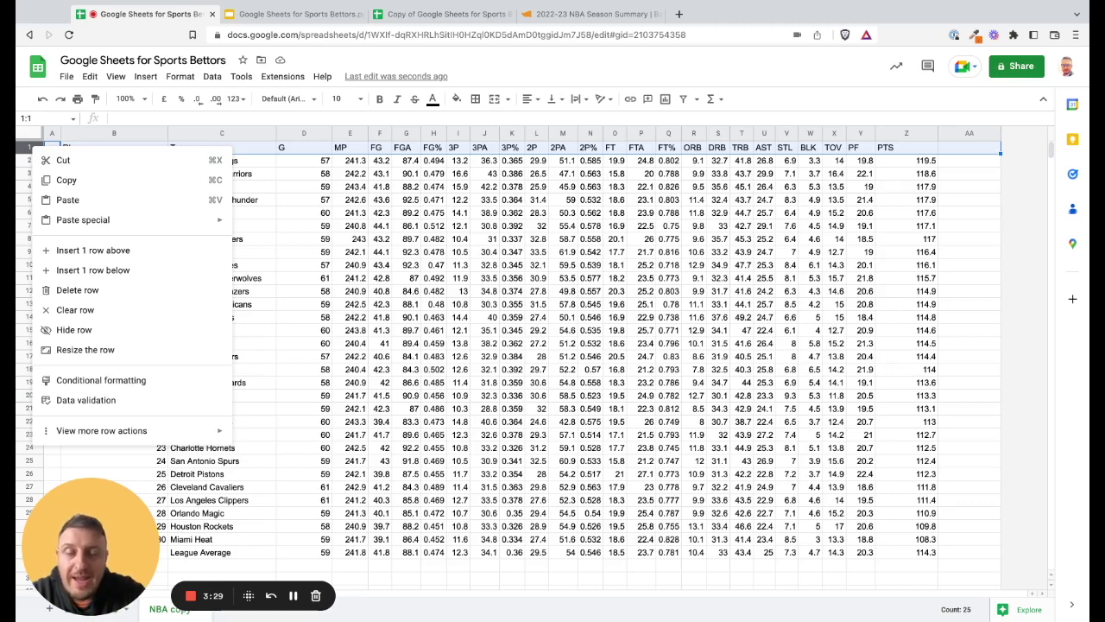
pyautogui.click(93, 249)
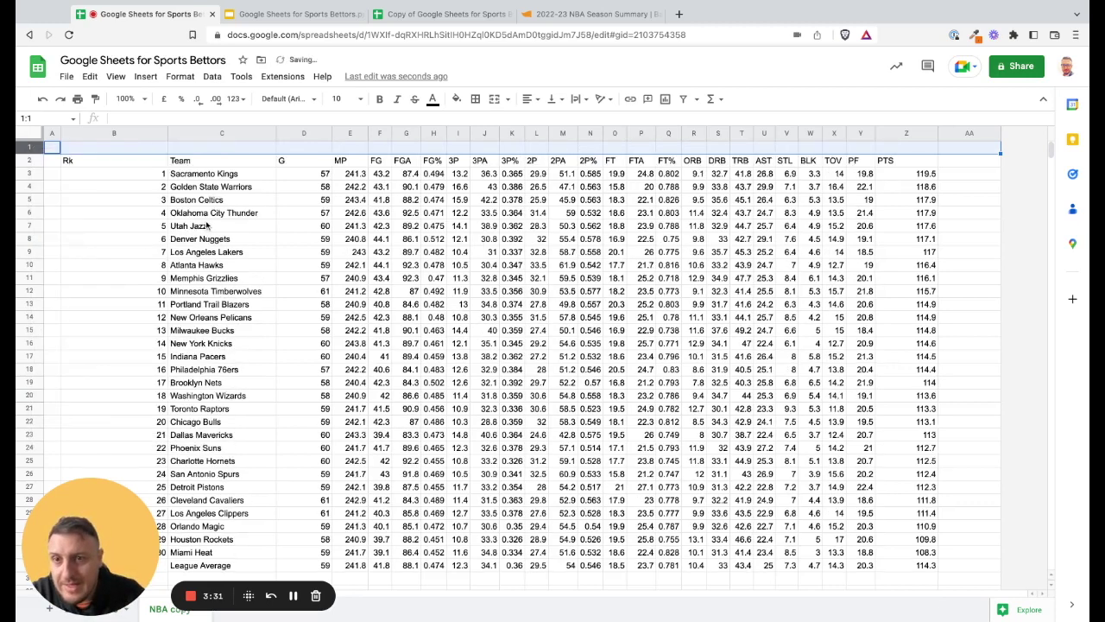
pyautogui.rightClick(33, 148)
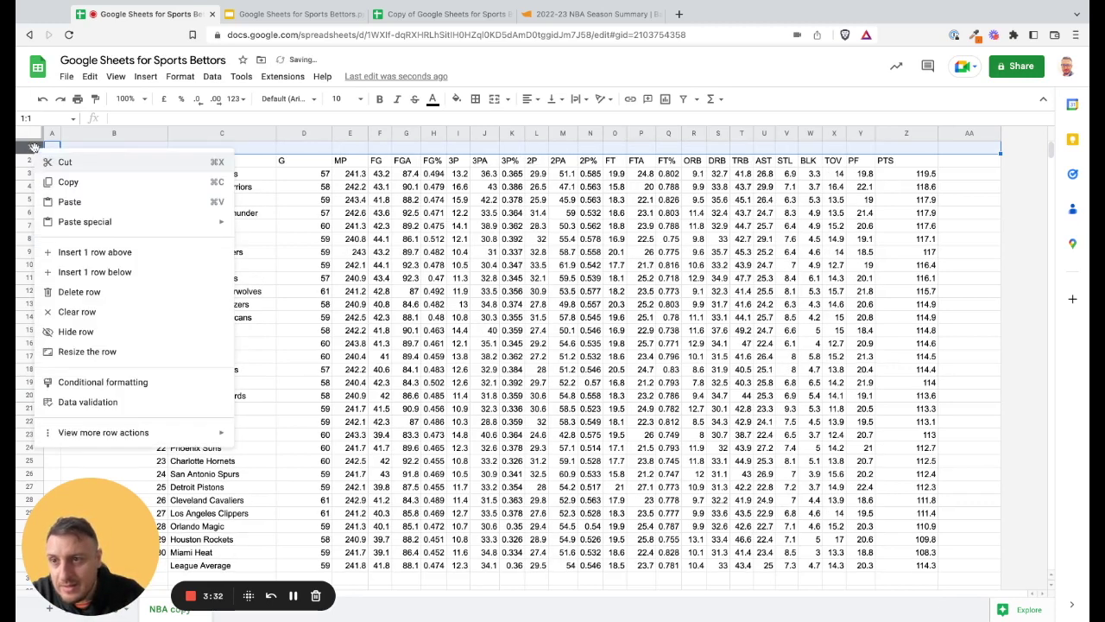
pyautogui.click(93, 251)
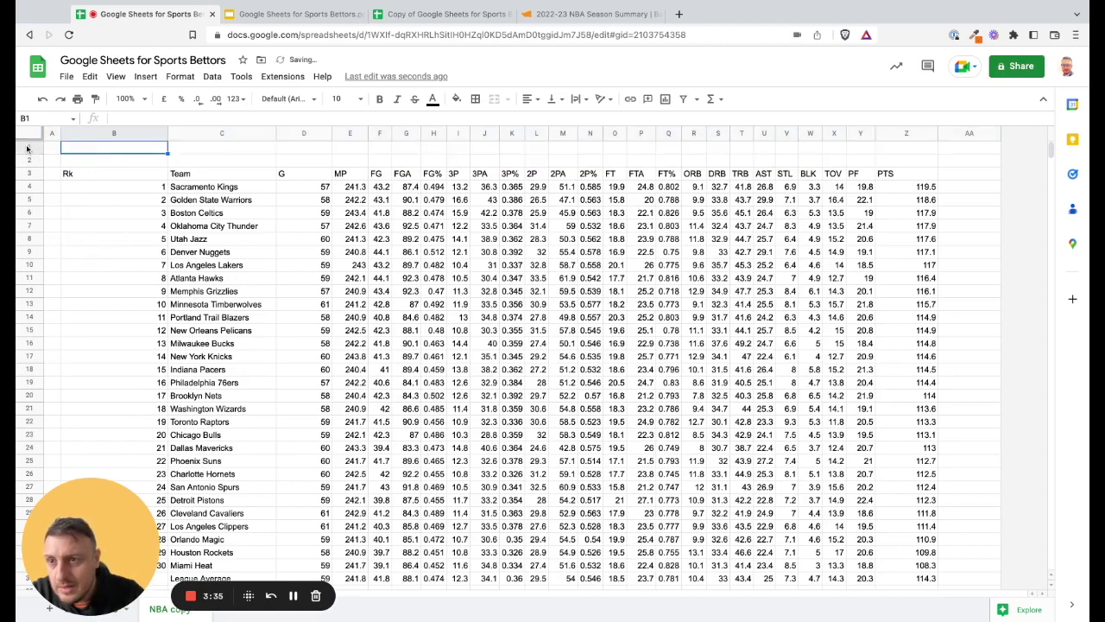
pyautogui.moveTo(33, 147); pyautogui.dragTo(31, 160)
pyautogui.rightClick(31, 161)
pyautogui.click(90, 261)
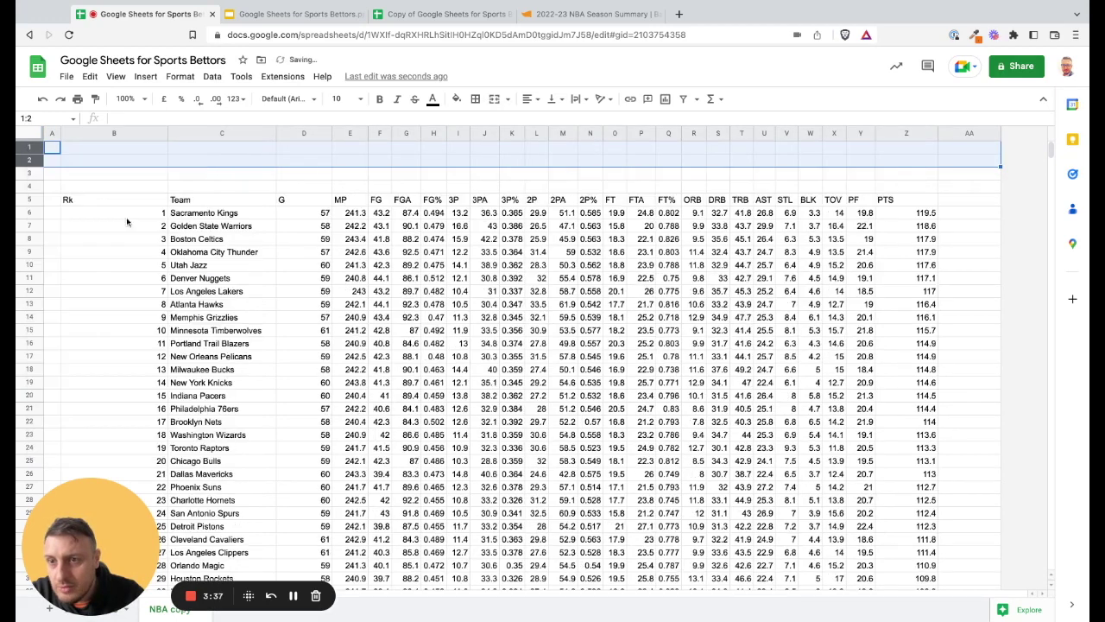
pyautogui.moveTo(31, 148); pyautogui.dragTo(32, 187)
pyautogui.rightClick(32, 186)
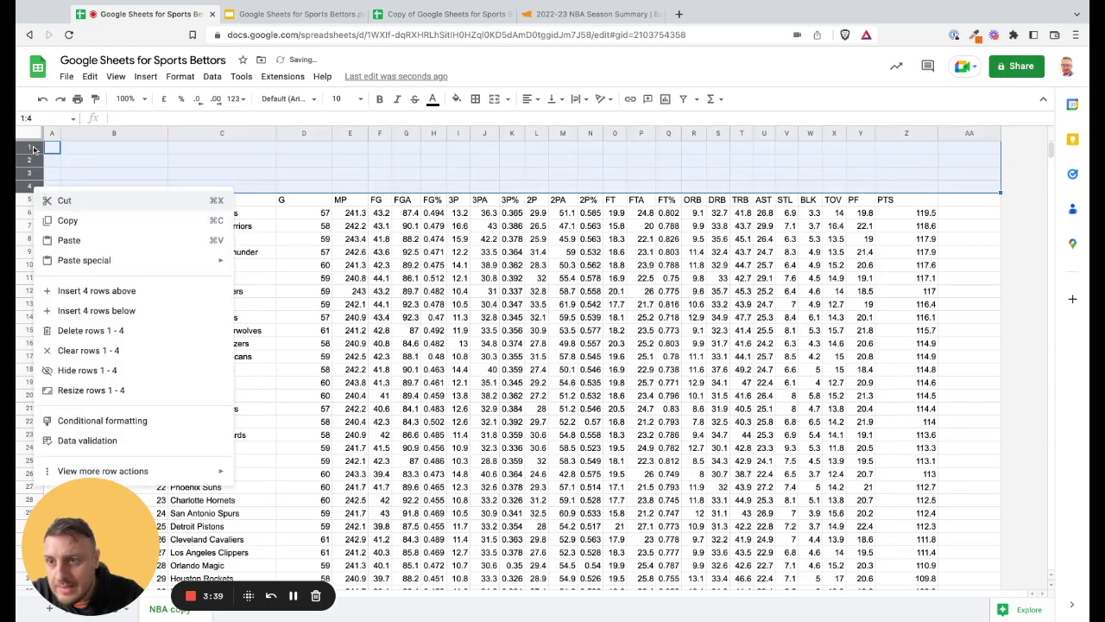
pyautogui.click(93, 291)
pyautogui.click(380, 225)
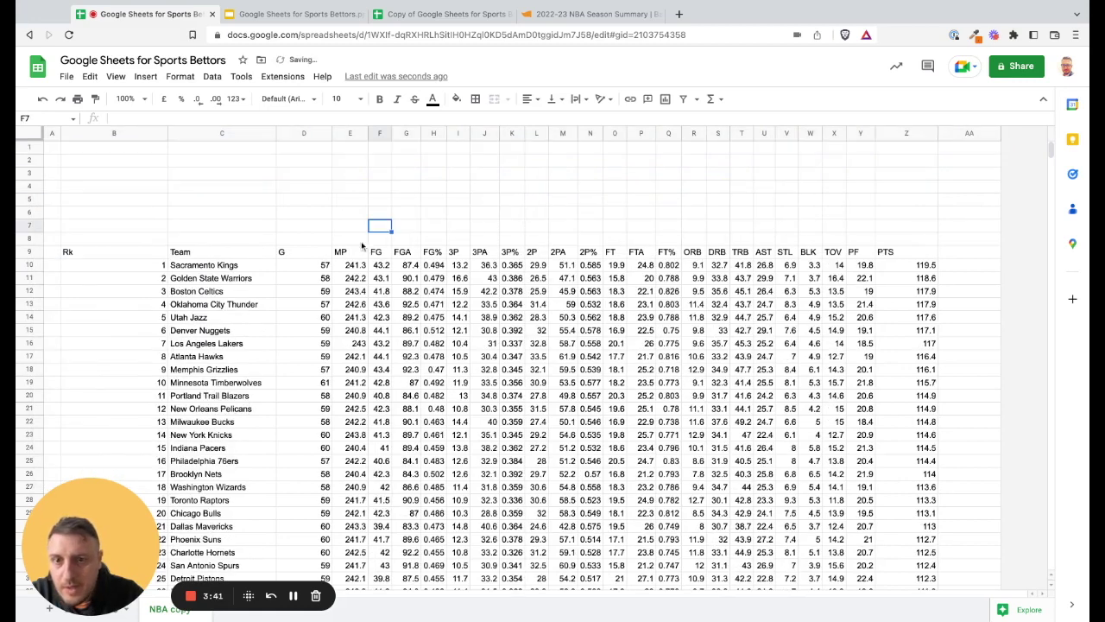
pyautogui.moveTo(427, 240); pyautogui.dragTo(898, 243)
pyautogui.moveTo(282, 173); pyautogui.dragTo(725, 189)
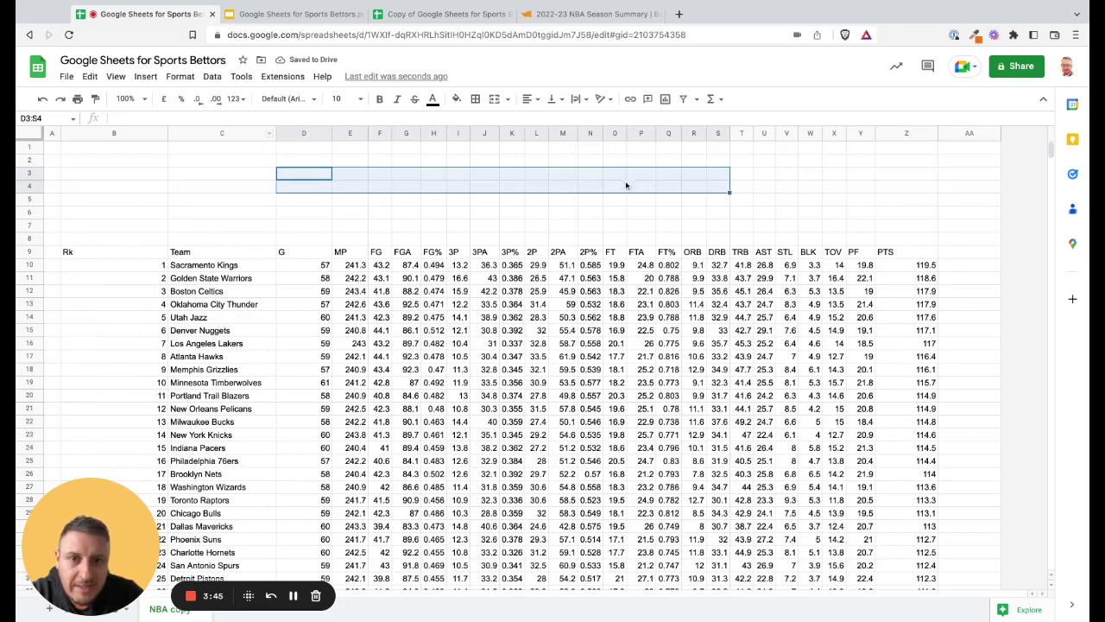
pyautogui.click(134, 251)
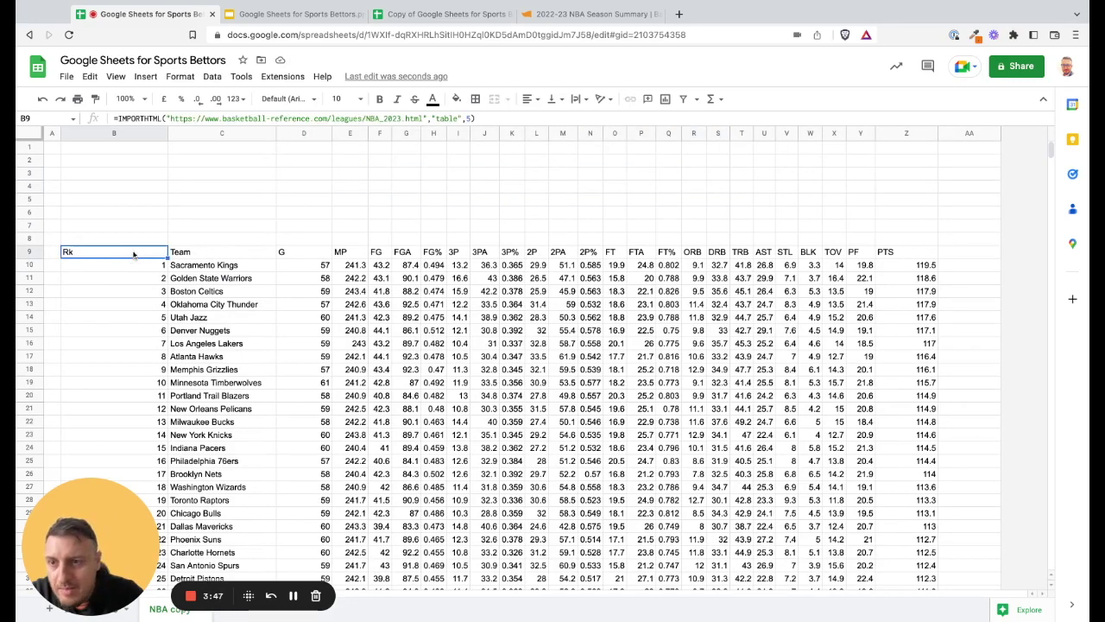
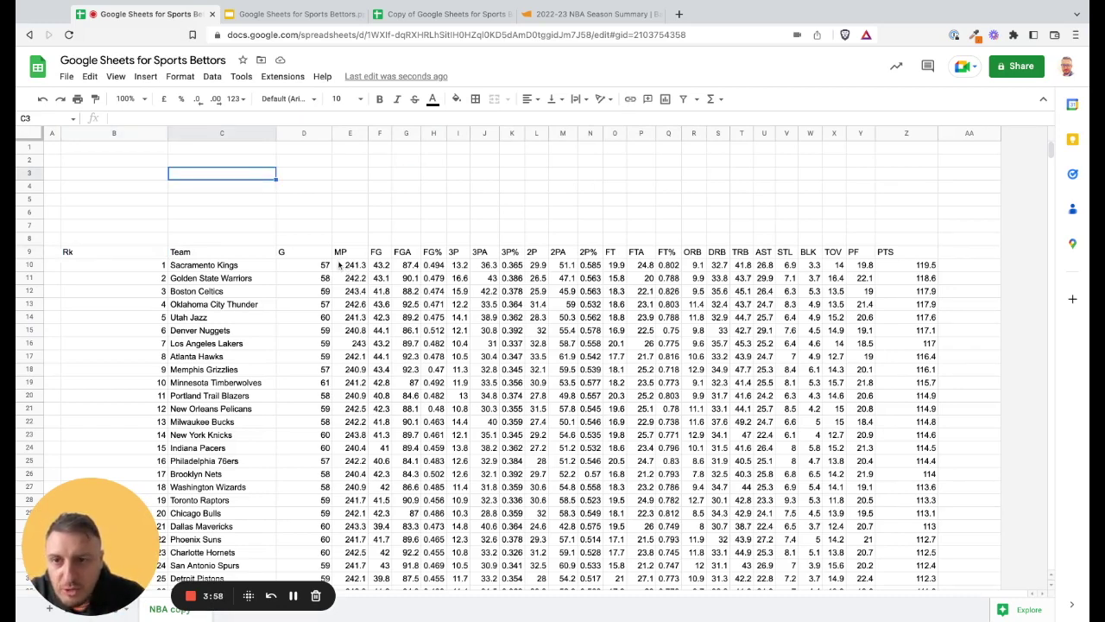
# Add a data validation rule to cells C3:C4 with the criteria Drop-down (from a range)
pyautogui.hotkey('shift', 'Down')
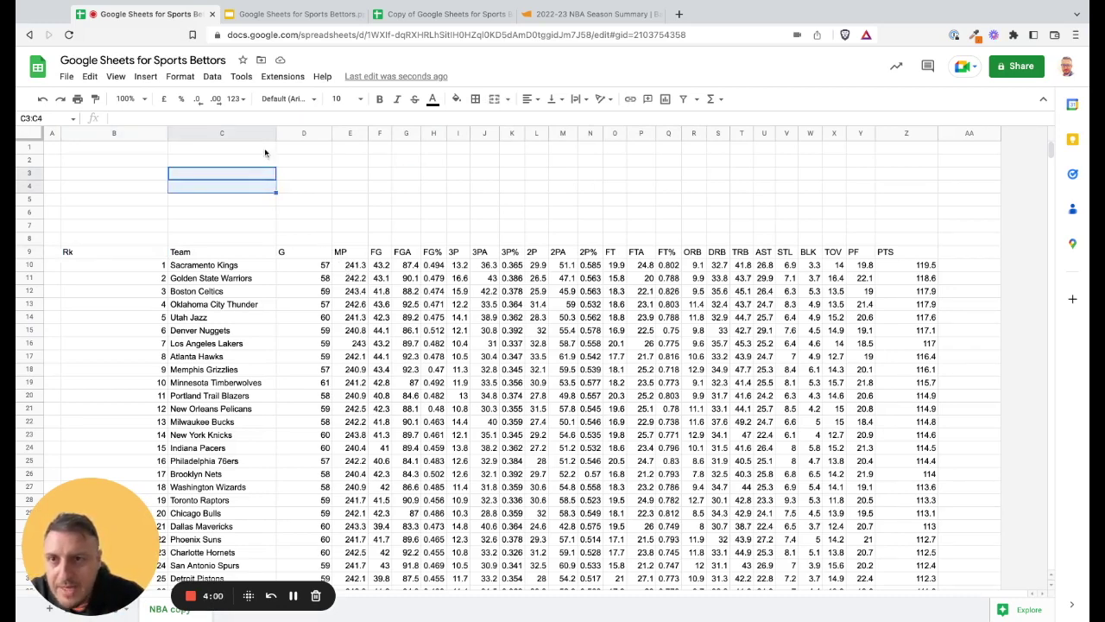
pyautogui.click(211, 76)
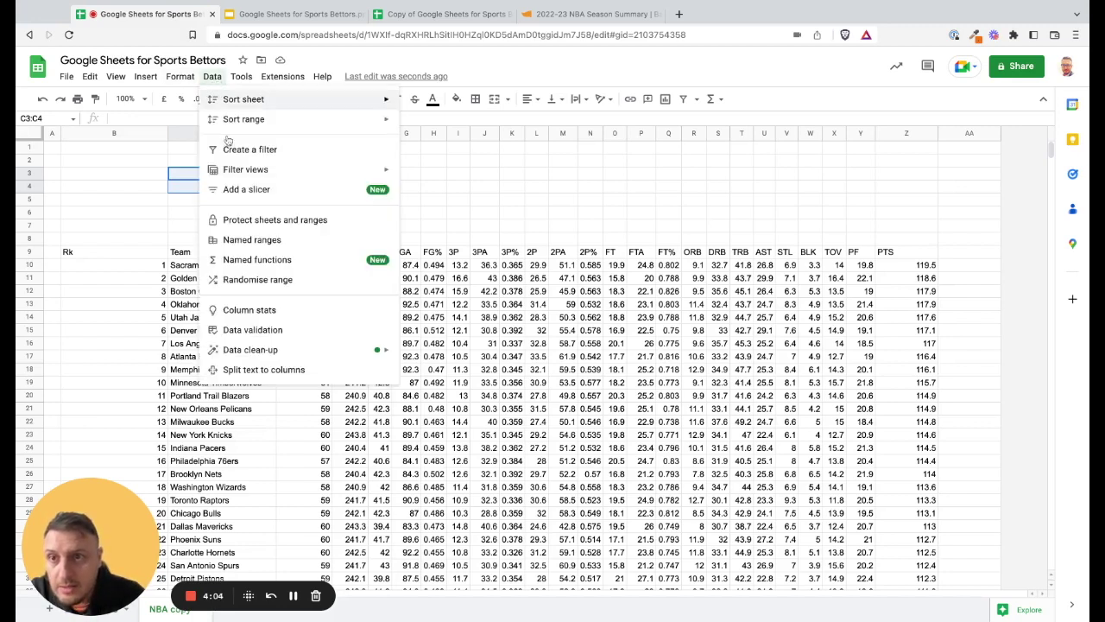
pyautogui.click(259, 332)
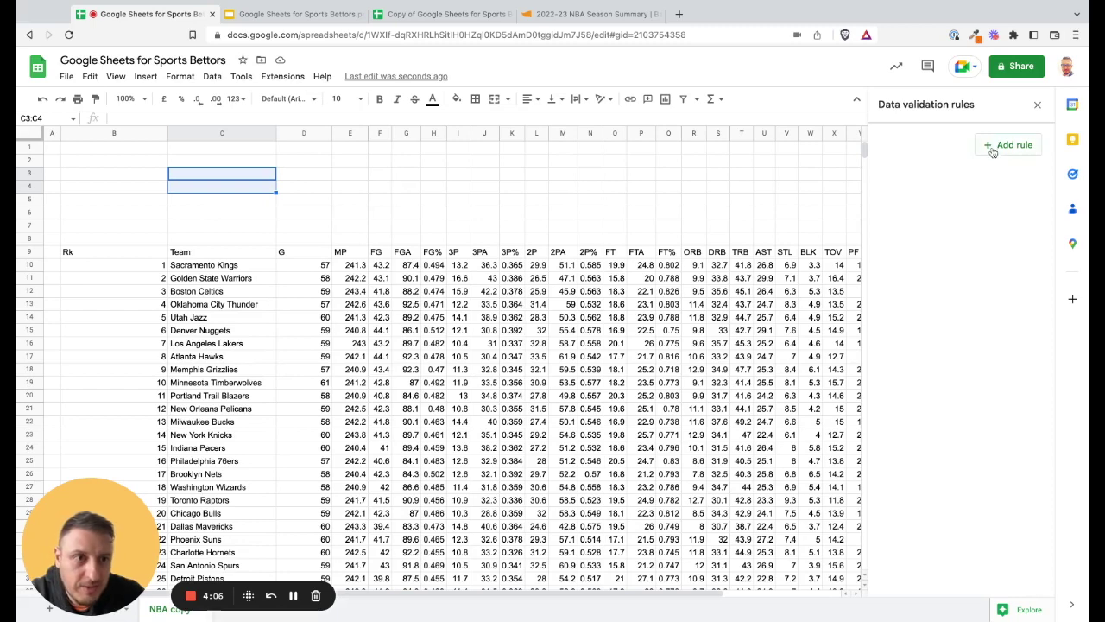
pyautogui.click(1001, 145)
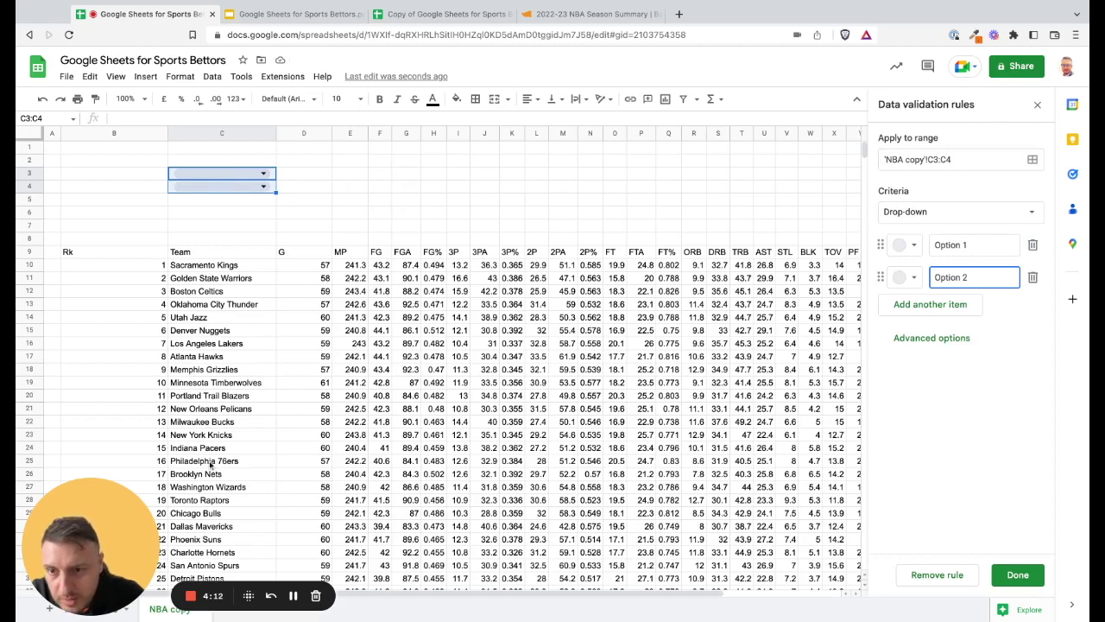
pyautogui.click(950, 210)
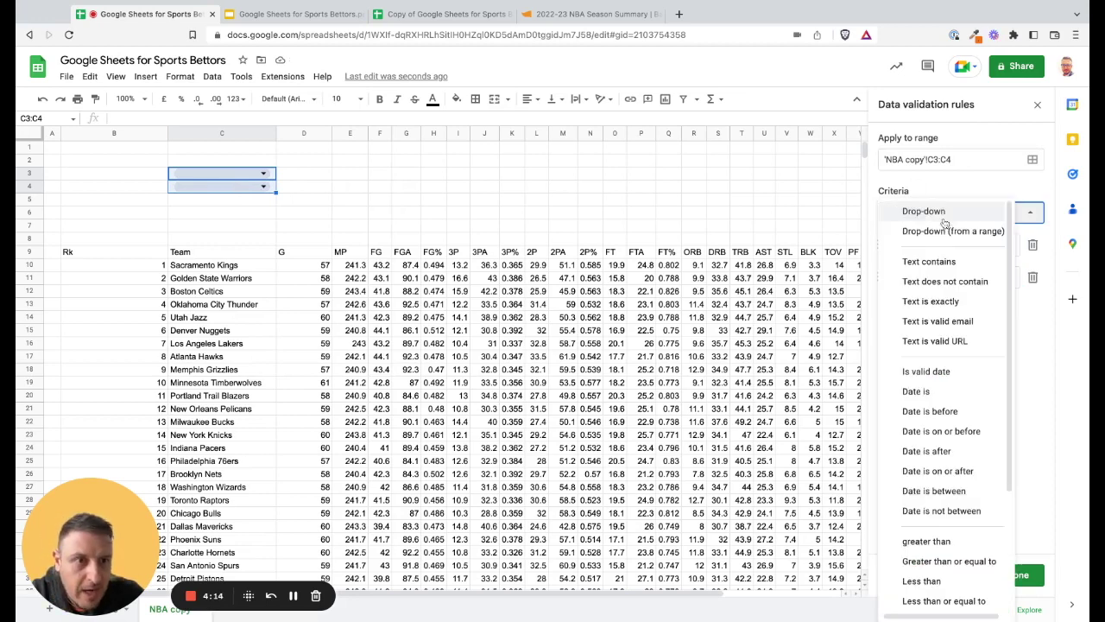
pyautogui.click(976, 228)
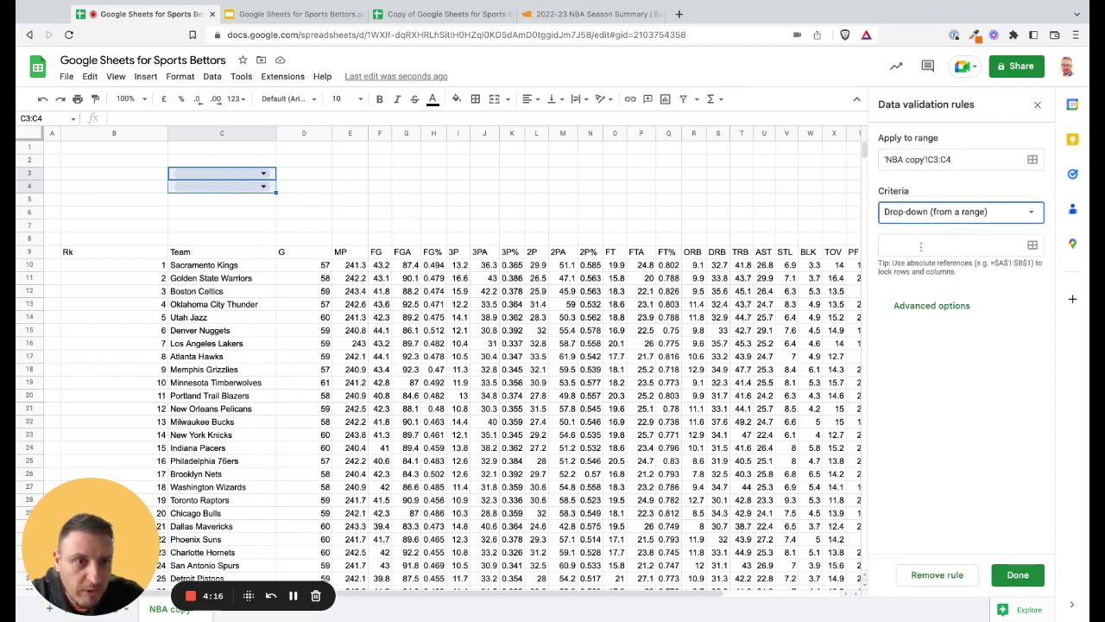
# Use the team names in C10:C39 as the drop-down source range and save the validation rule
pyautogui.click(206, 269)
pyautogui.scroll(-3, 205, 269)
pyautogui.moveTo(206, 268); pyautogui.dragTo(251, 447)
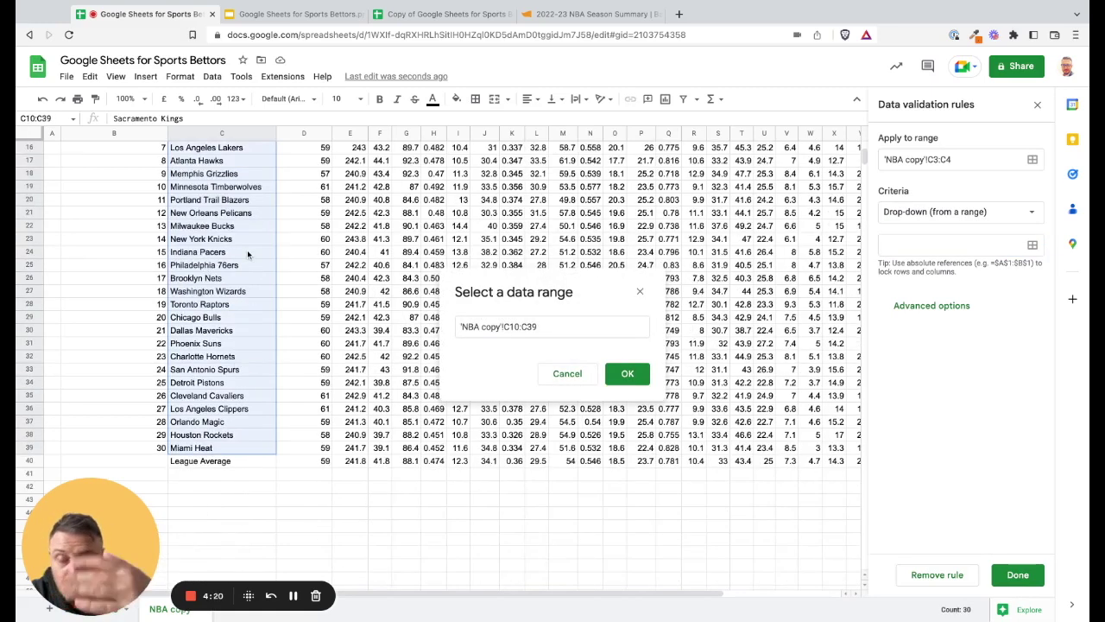
pyautogui.click(639, 378)
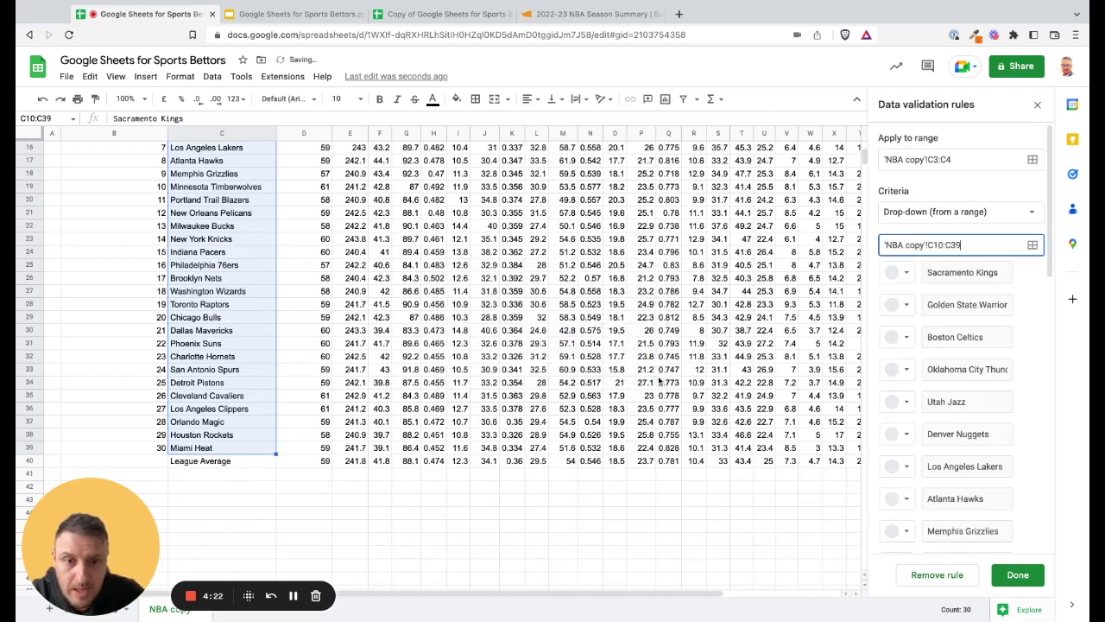
pyautogui.click(1018, 574)
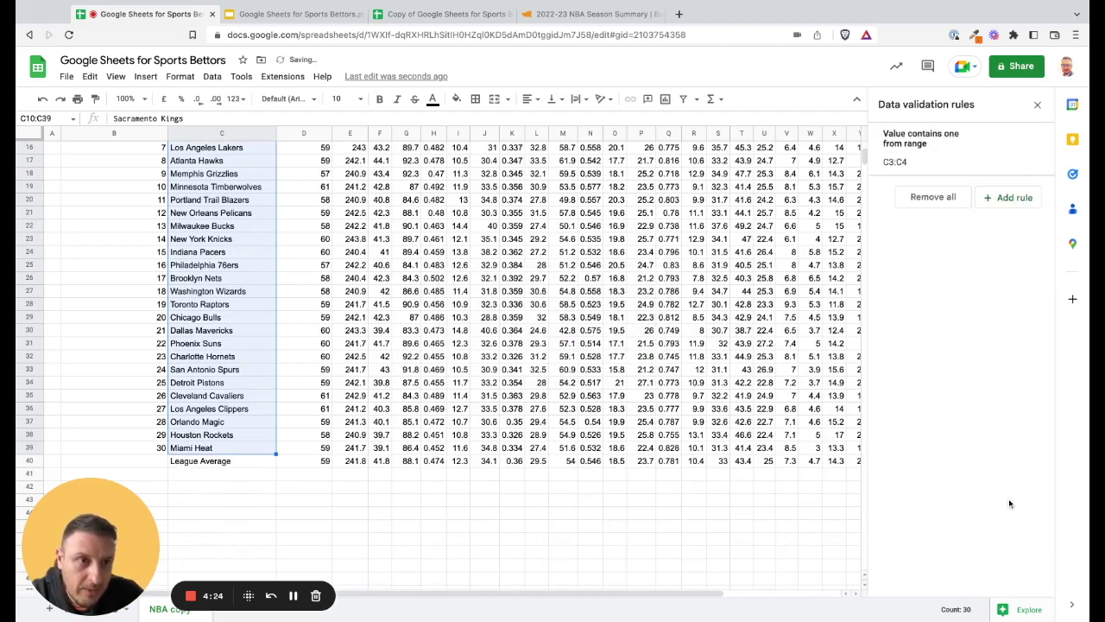
pyautogui.click(1038, 103)
pyautogui.scroll(5, 738, 194)
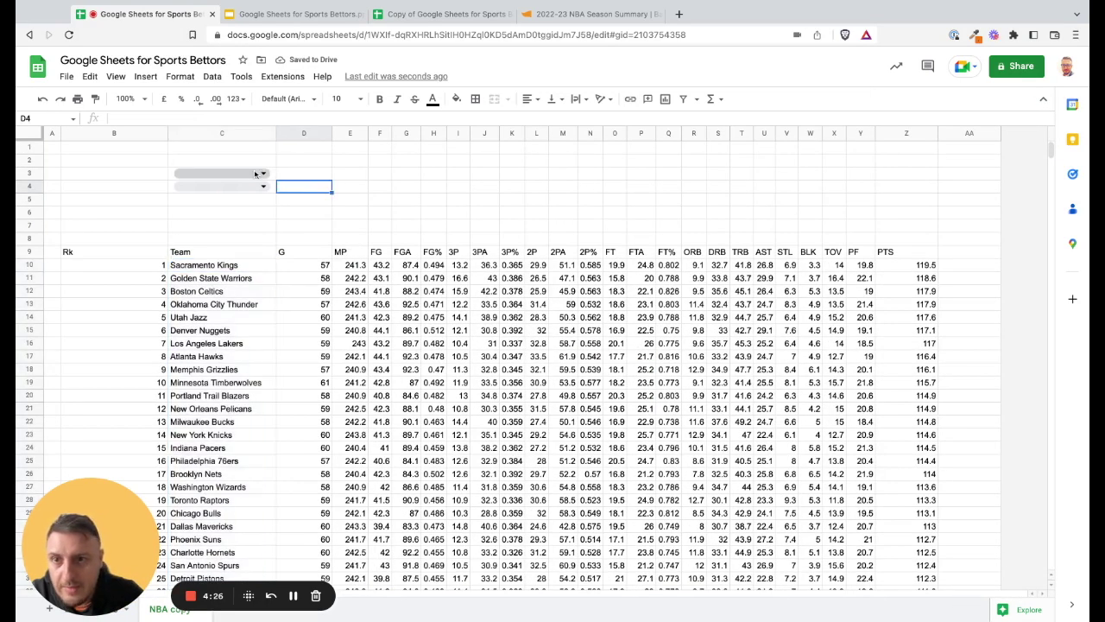
# Try out the new drop-downs by choosing Denver Nuggets in C3 and Atlanta Hawks in C4
pyautogui.click(259, 177)
pyautogui.click(204, 290)
pyautogui.click(261, 187)
pyautogui.click(204, 303)
pyautogui.click(263, 187)
pyautogui.click(212, 343)
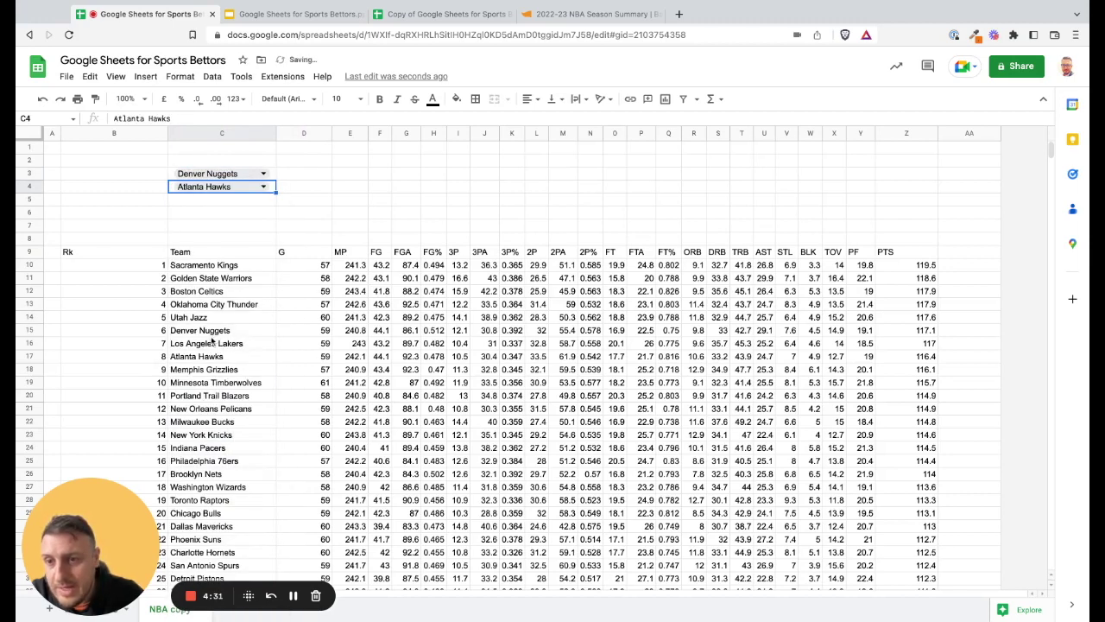
# Choose New York Knicks in the C4 drop-down and Los Angeles Lakers in the C3 drop-down
pyautogui.click(264, 187)
pyautogui.click(215, 459)
pyautogui.moveTo(305, 173); pyautogui.dragTo(493, 188)
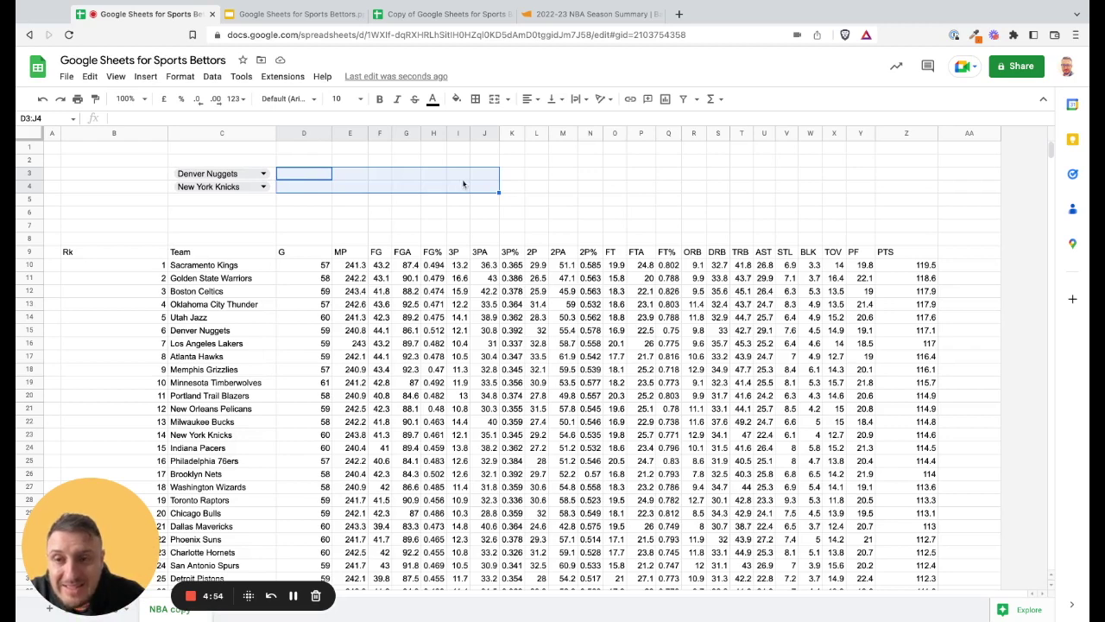
pyautogui.click(262, 173)
pyautogui.click(220, 314)
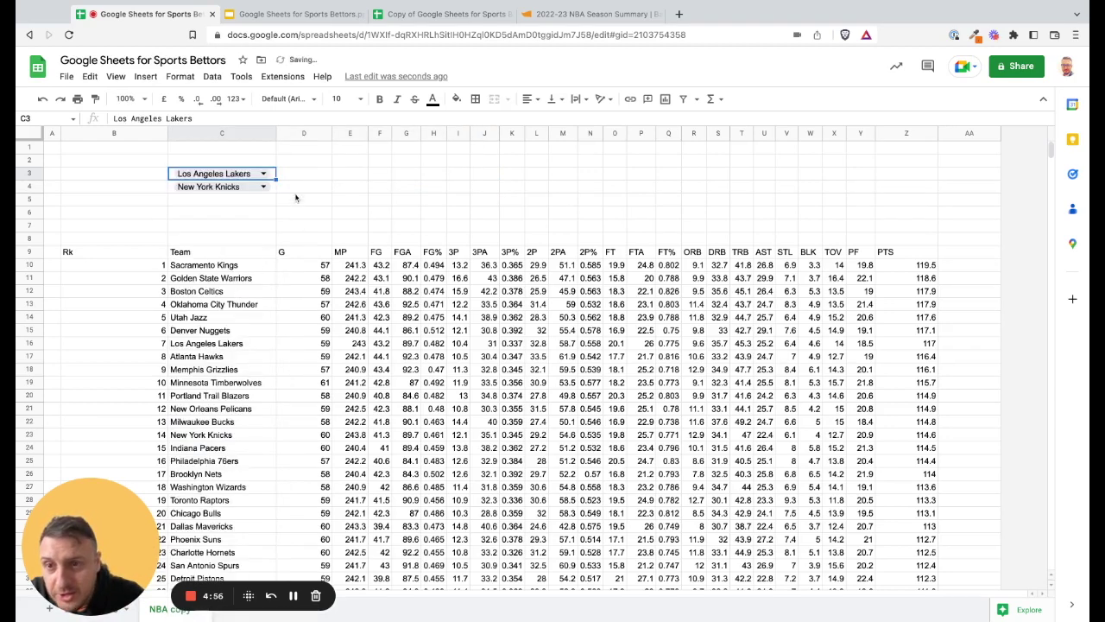
pyautogui.click(302, 177)
pyautogui.click(407, 175)
pyautogui.click(528, 175)
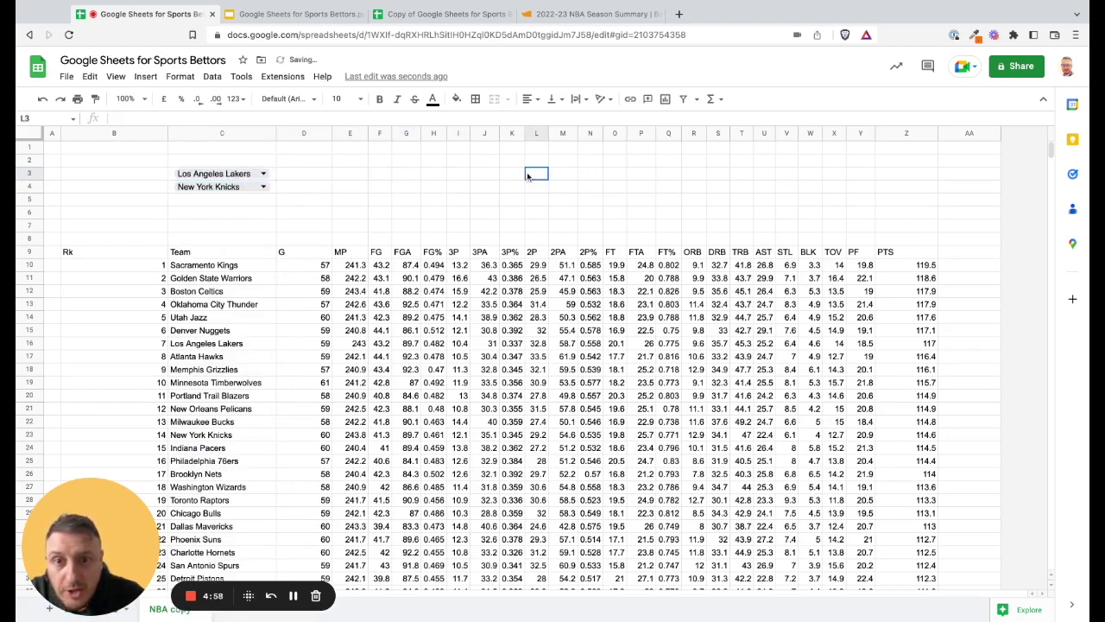
pyautogui.click(308, 175)
pyautogui.click(349, 175)
pyautogui.click(407, 175)
pyautogui.click(511, 175)
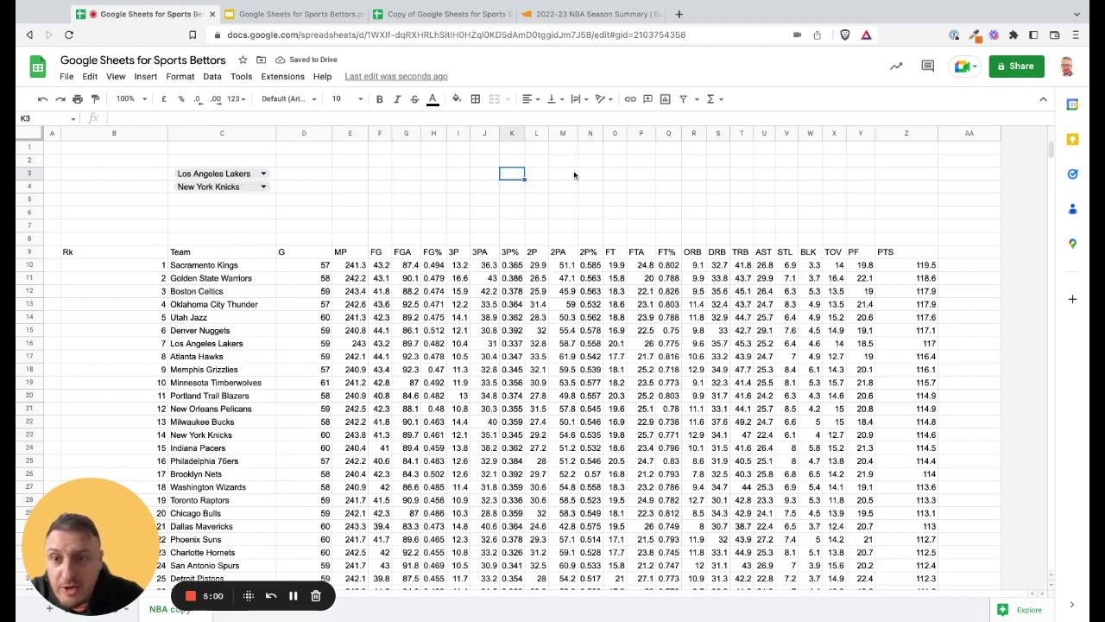
# Start a VLOOKUP formula in D3 with the team selected in C3 as the search key
pyautogui.click(307, 175)
pyautogui.write('=')
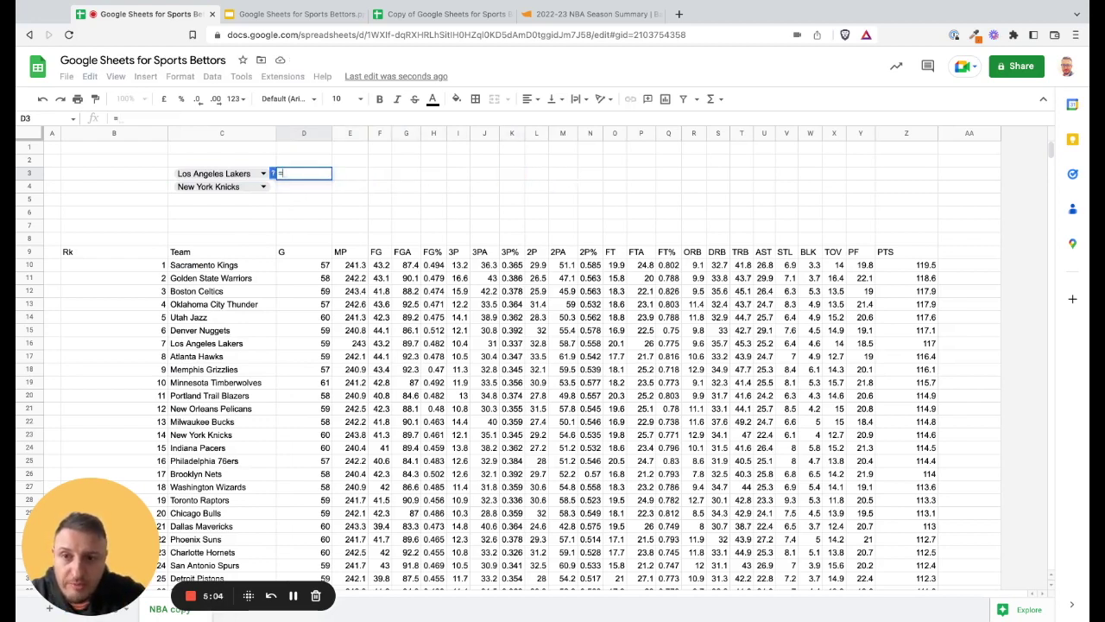
pyautogui.write('vl')
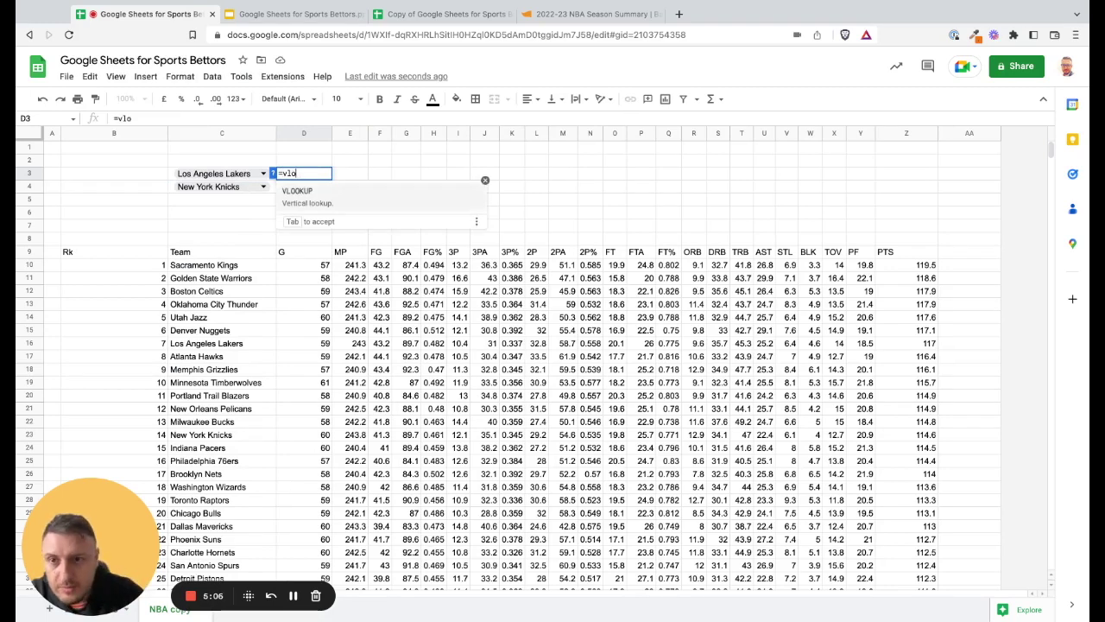
pyautogui.write('o')
pyautogui.press('Tab')
pyautogui.click(225, 177)
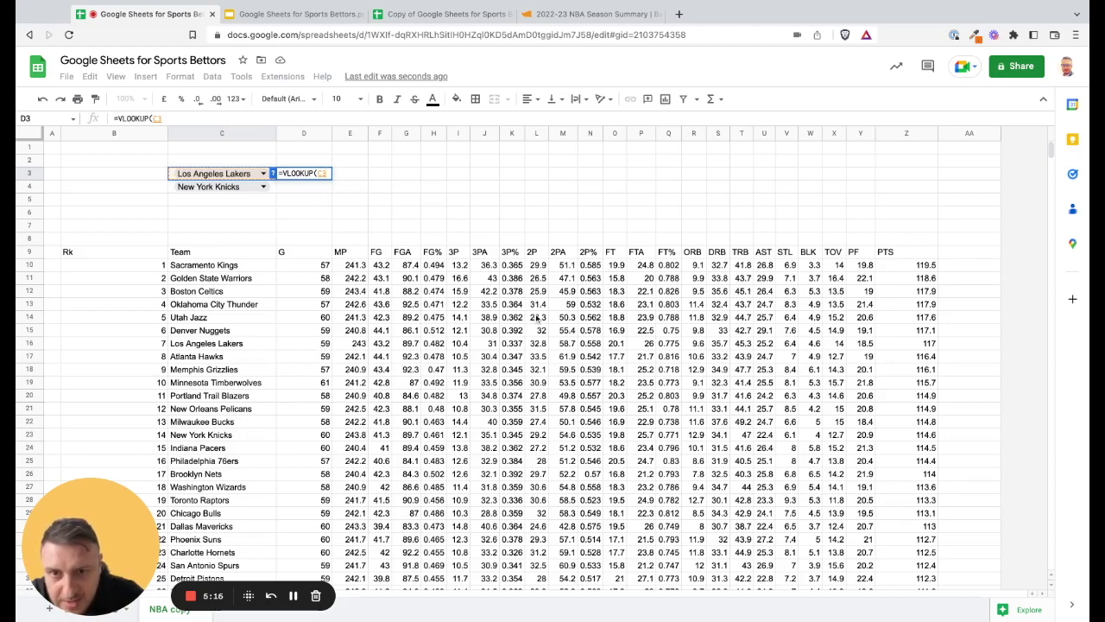
pyautogui.write(',')
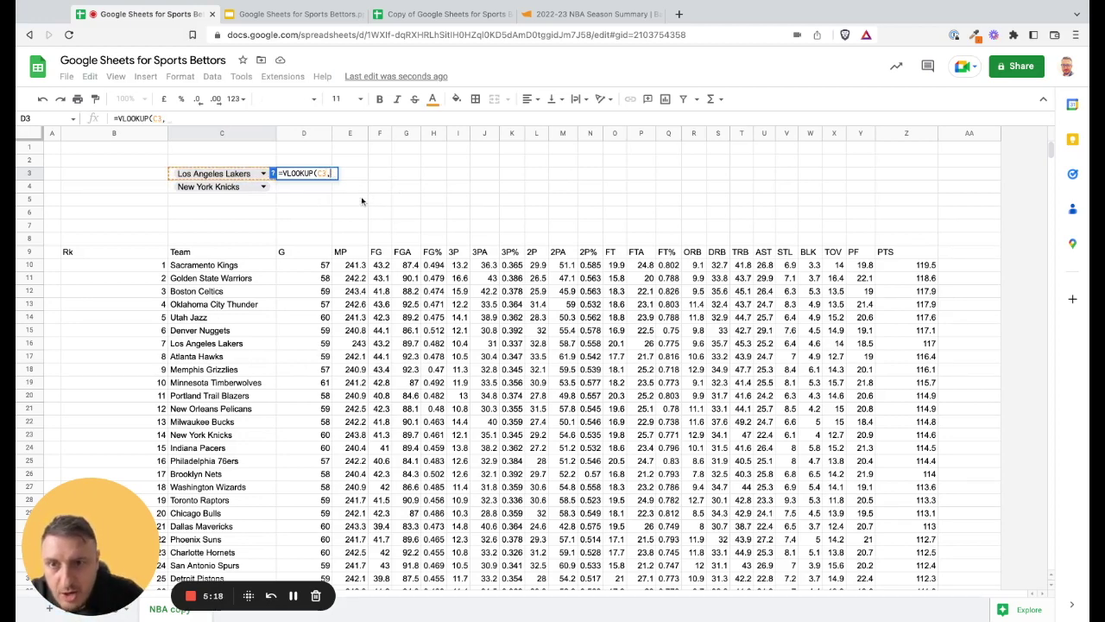
# Set the lookup range of the D3 formula to C10:Z40, from the team names through the PTS column
pyautogui.click(222, 268)
pyautogui.hotkey('shift', 'Right')
pyautogui.hotkey('shift', 'Right')
pyautogui.hotkey('shift', 'Right')
pyautogui.hotkey('shift', 'Right')
pyautogui.hotkey('shift', 'Right')
pyautogui.hotkey('shift', 'Right')
pyautogui.hotkey('shift', 'Right')
pyautogui.hotkey('shift', 'Right')
pyautogui.hotkey('shift', 'Right')
pyautogui.hotkey('shift', 'Right')
pyautogui.hotkey('shift', 'Right')
pyautogui.hotkey('shift', 'Right')
pyautogui.hotkey('shift', 'Right')
pyautogui.hotkey('shift', 'Right')
pyautogui.hotkey('shift', 'Right')
pyautogui.hotkey('shift', 'Right')
pyautogui.hotkey('shift', 'Right')
pyautogui.hotkey('shift', 'Right')
pyautogui.hotkey('shift', 'Right')
pyautogui.hotkey('shift', 'Right')
pyautogui.hotkey('shift', 'Down')
pyautogui.hotkey('shift', 'Down')
pyautogui.hotkey('shift', 'Down')
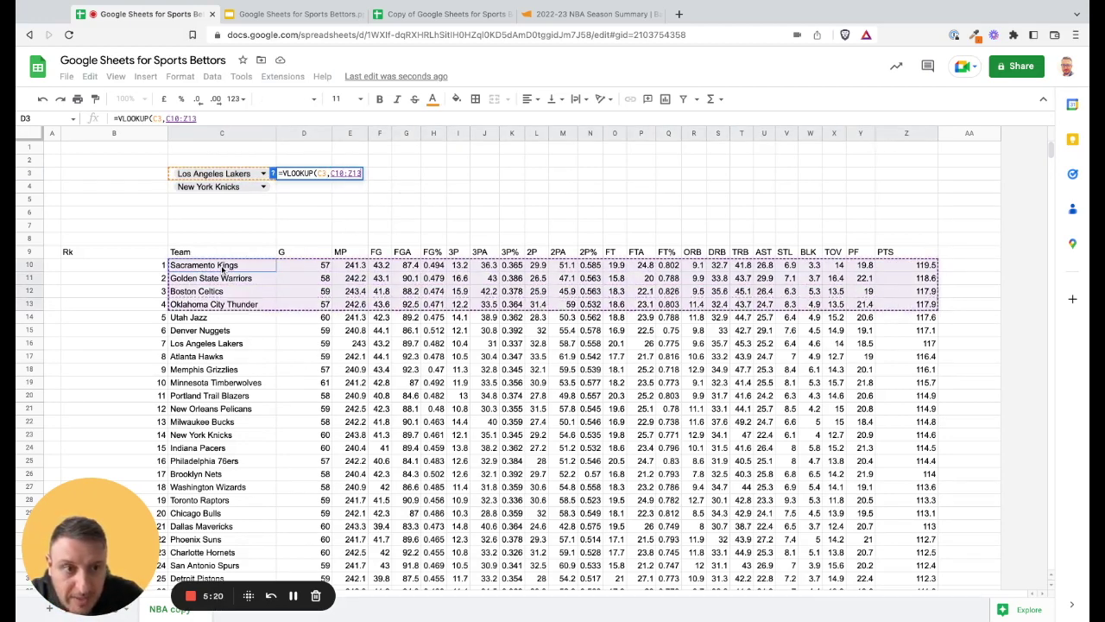
pyautogui.hotkey('shift', 'Down')
pyautogui.hotkey('shift', 'Down')
pyautogui.hotkey('shift', 'Down')
pyautogui.hotkey('shift', 'Down')
pyautogui.hotkey('shift', 'Down')
pyautogui.hotkey('shift', 'Down')
pyautogui.hotkey('shift', 'Down')
pyautogui.hotkey('shift', 'Down')
pyautogui.hotkey('shift', 'Down')
pyautogui.hotkey('shift', 'Down')
pyautogui.hotkey('shift', 'Down')
pyautogui.hotkey('shift', 'Down')
pyautogui.hotkey('shift', 'Down')
pyautogui.hotkey('shift', 'Down')
pyautogui.hotkey('shift', 'Down')
pyautogui.hotkey('shift', 'Down')
pyautogui.hotkey('shift', 'Down')
pyautogui.hotkey('shift', 'Down')
pyautogui.hotkey('shift', 'Down')
pyautogui.hotkey('shift', 'Down')
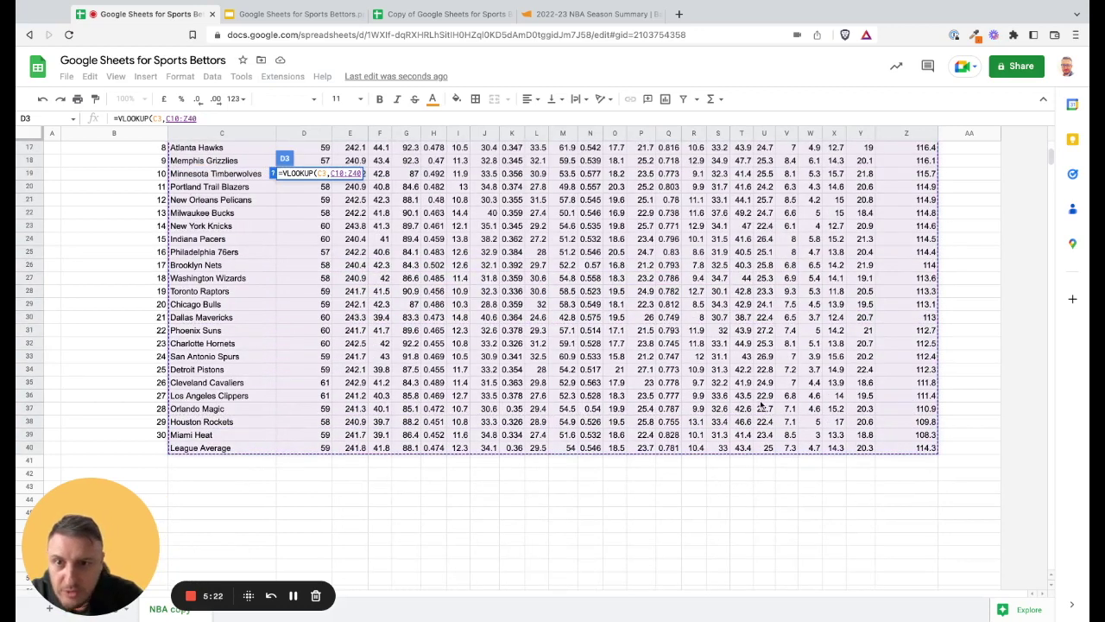
pyautogui.write(',')
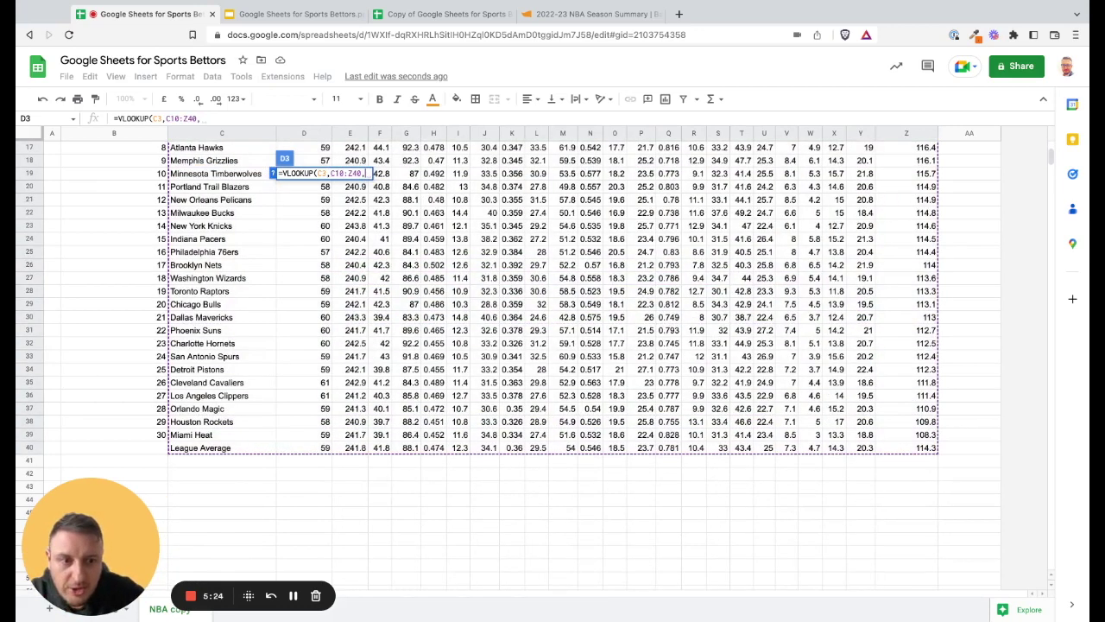
# Complete the D3 VLOOKUP with column index 23 and an exact match (false)
pyautogui.scroll(4, 646, 356)
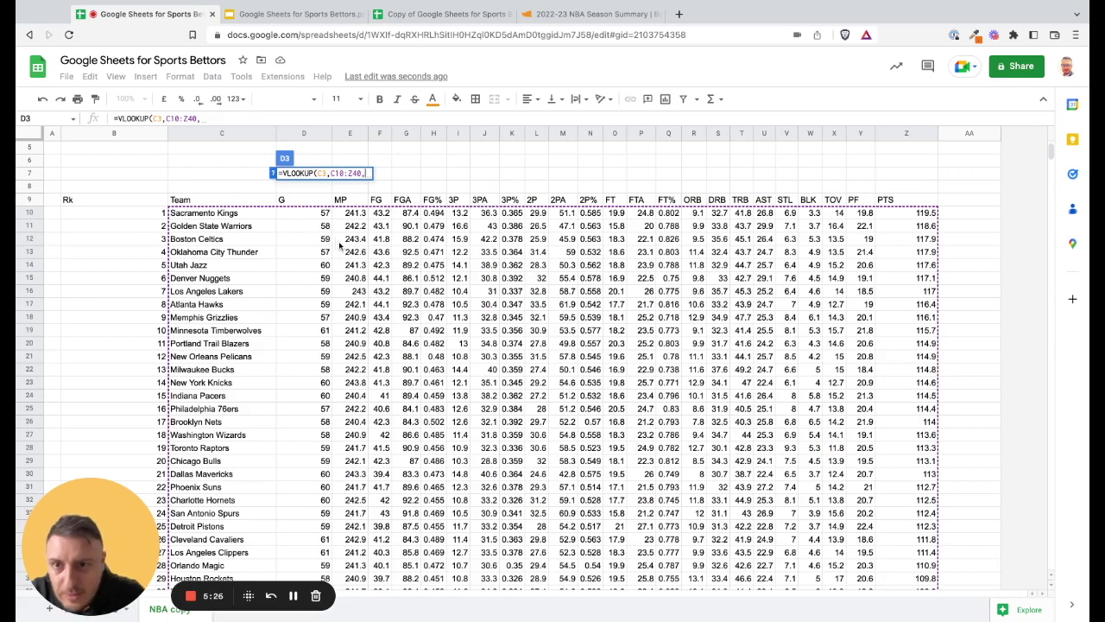
pyautogui.scroll(1, 226, 262)
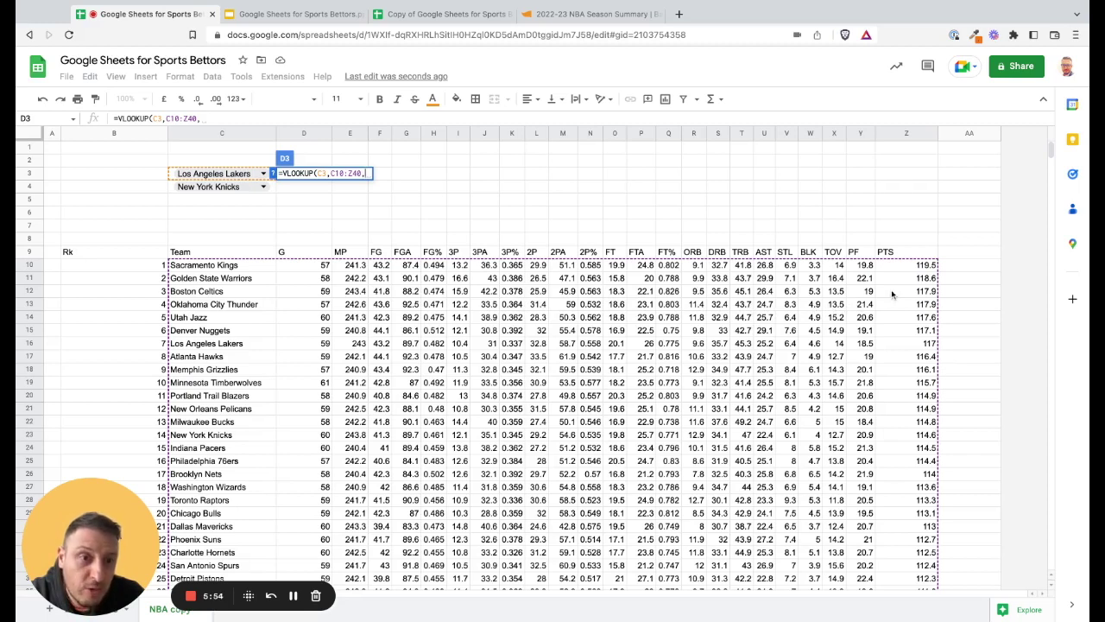
pyautogui.write('23,false)')
pyautogui.press('Return')
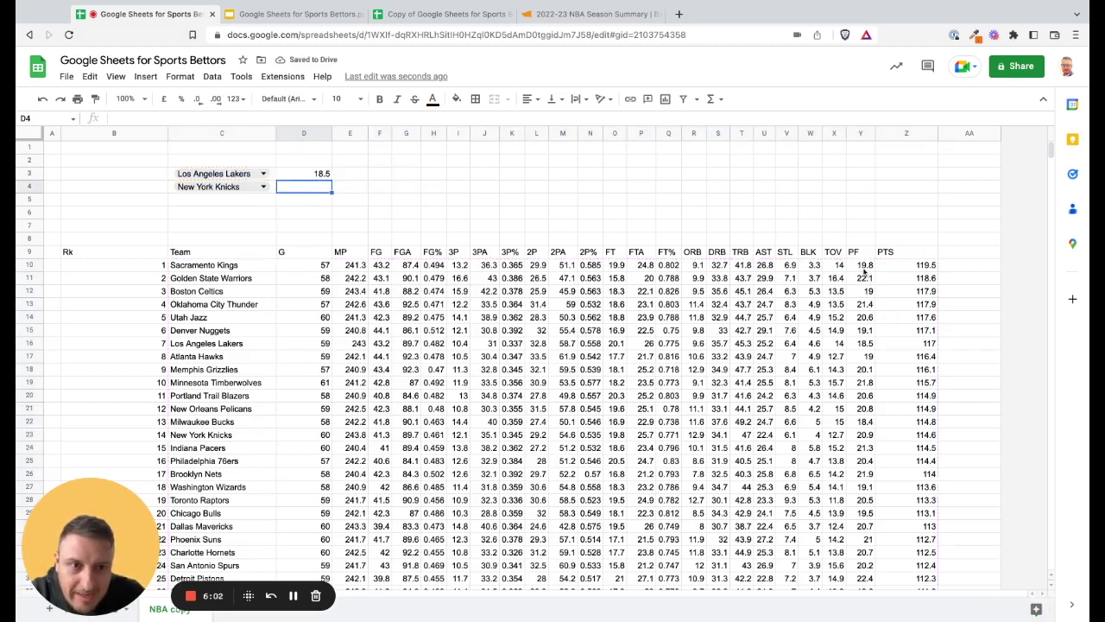
# Set the column index in the D3 VLOOKUP to 24 so it returns PTS
pyautogui.press('Up')
pyautogui.press('Return')
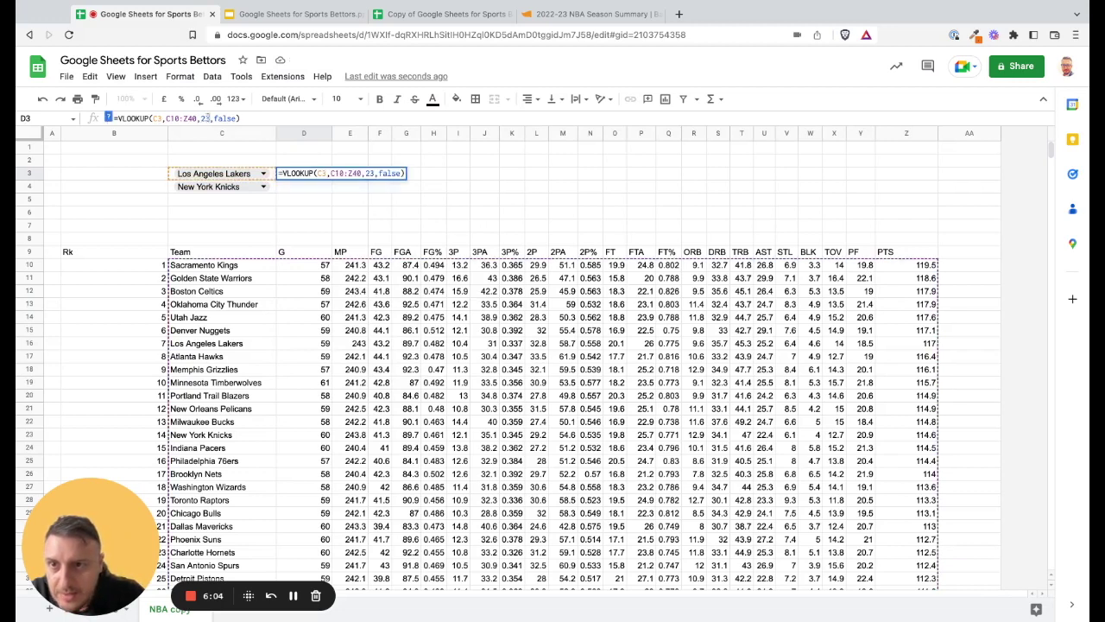
pyautogui.press('Return')
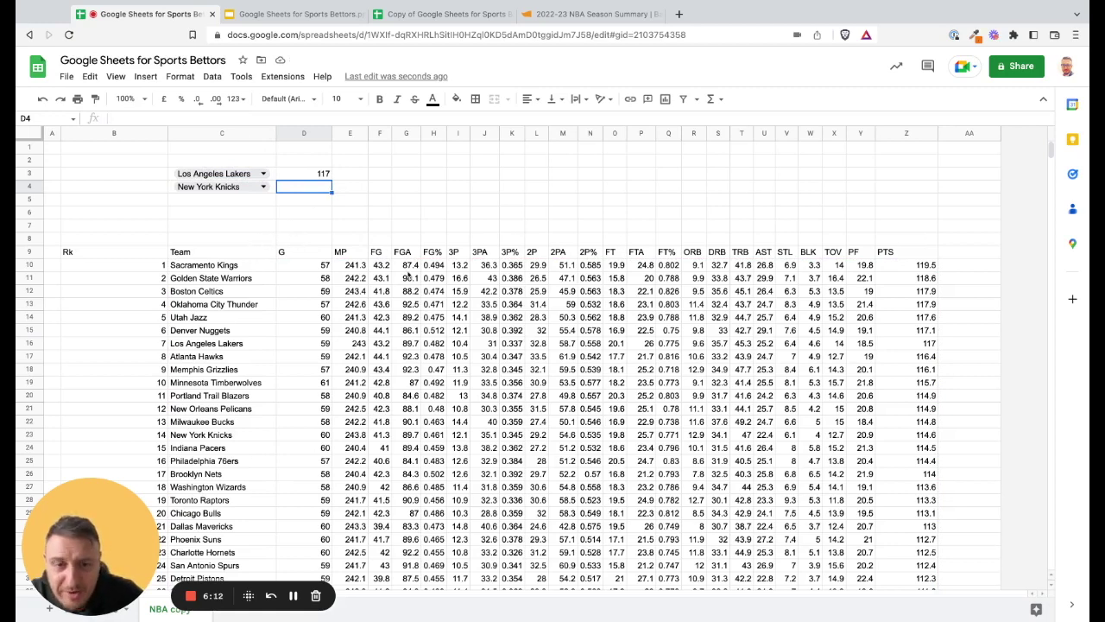
# Number the stats table's columns 1 to 24 in C8:Z8 and check the column index in D3's formula against them
pyautogui.click(250, 245)
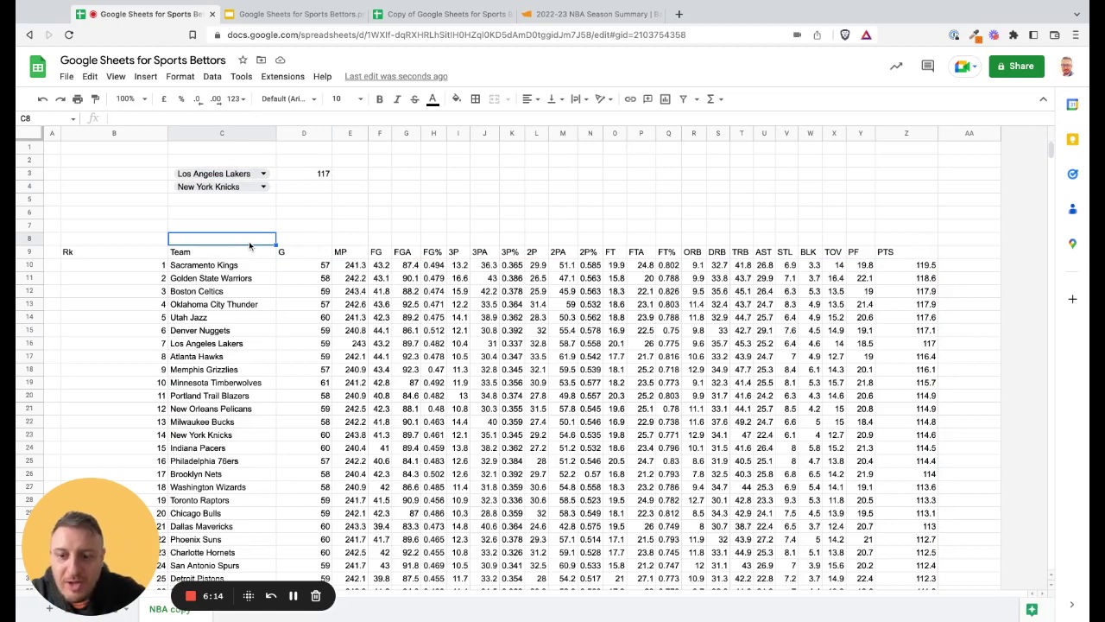
pyautogui.write('1')
pyautogui.press('Tab')
pyautogui.write('2')
pyautogui.press('Tab')
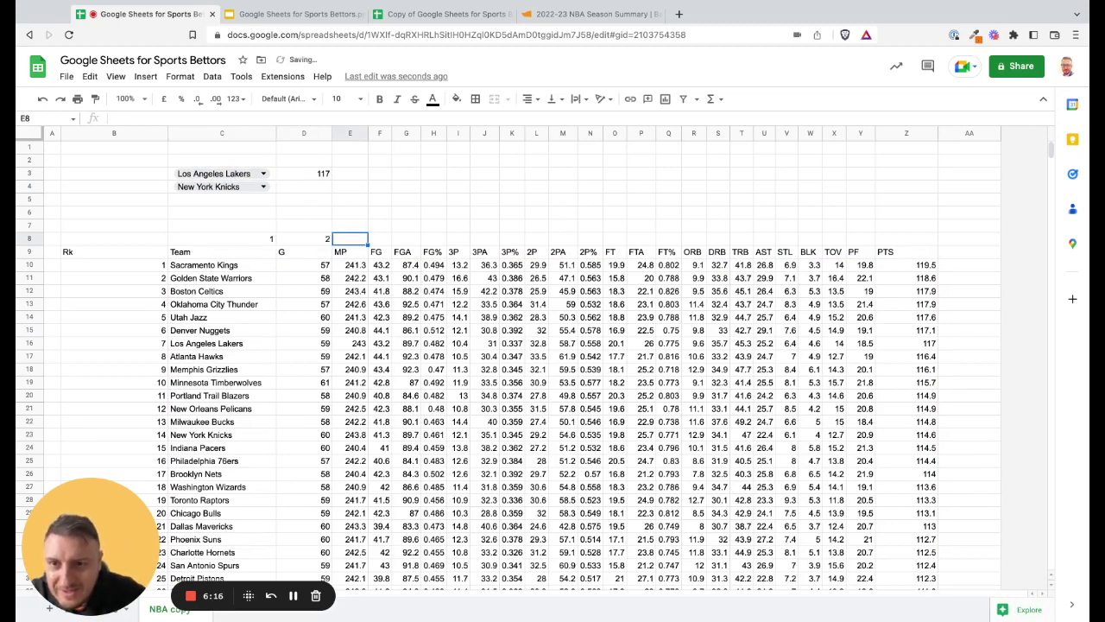
pyautogui.moveTo(250, 244); pyautogui.dragTo(932, 244)
pyautogui.click(924, 243)
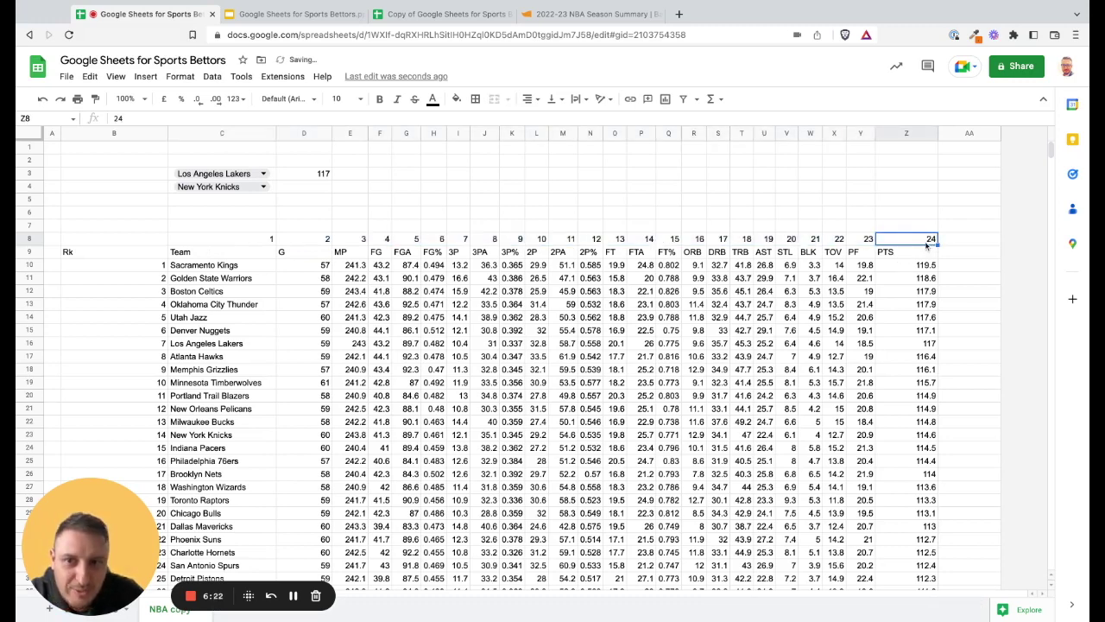
pyautogui.click(304, 172)
pyautogui.click(209, 118)
pyautogui.doubleClick(205, 118)
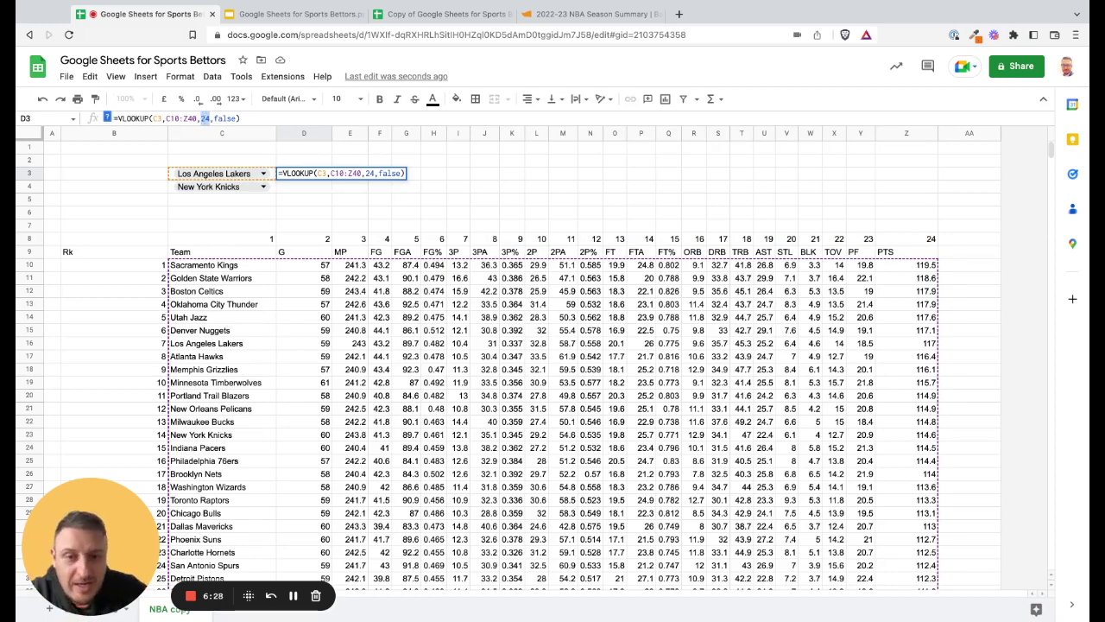
pyautogui.press('Return')
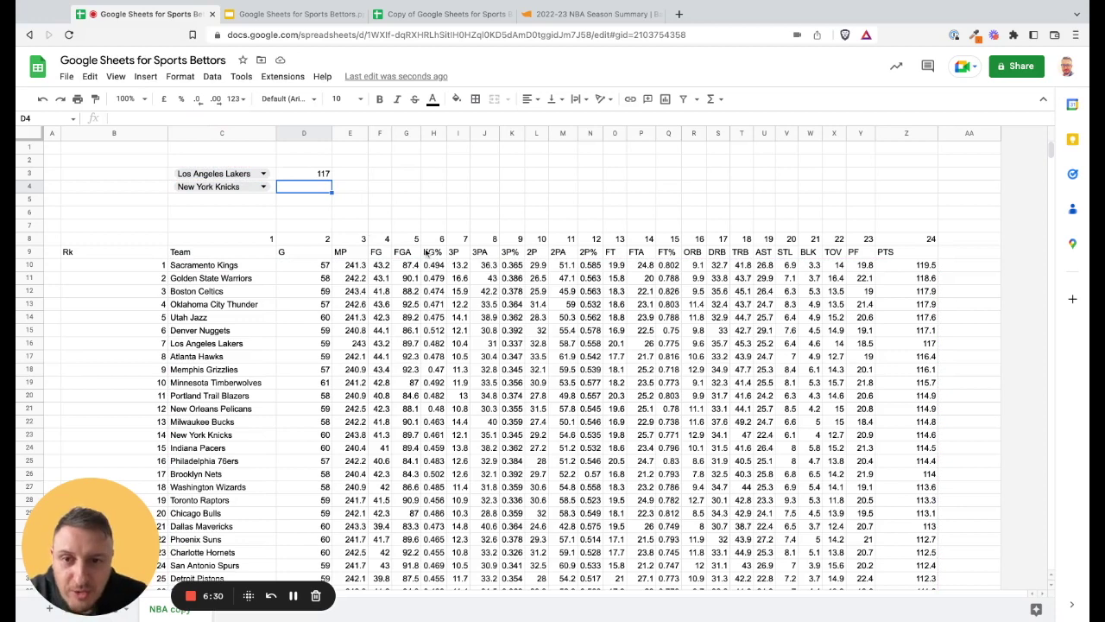
# Make the lookup range in the D3 formula absolute as $C$10:$Z$40
pyautogui.click(316, 175)
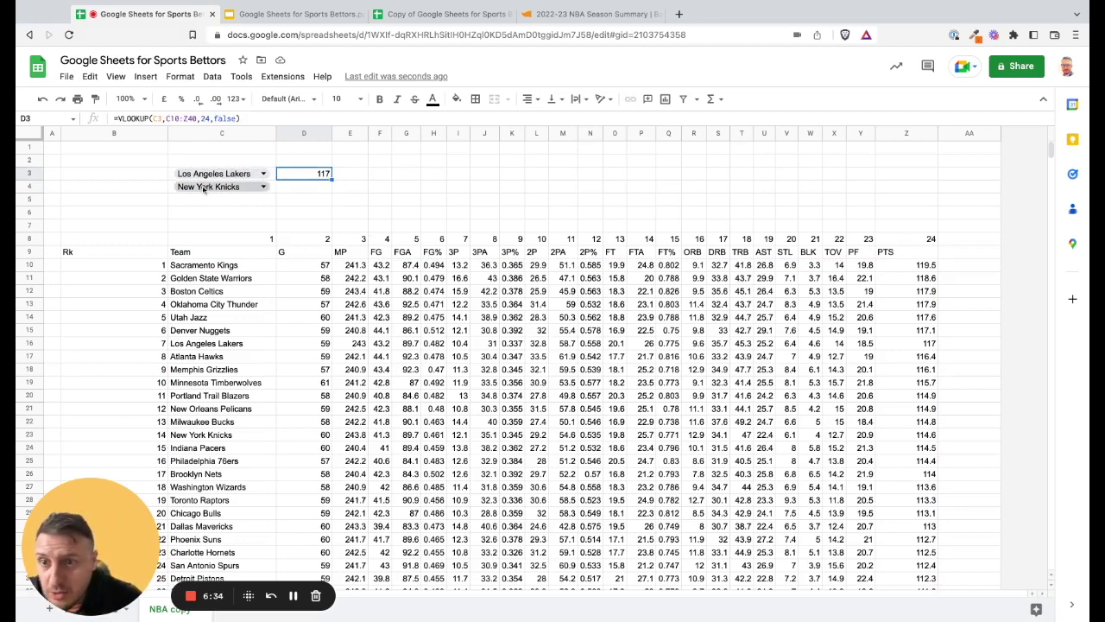
pyautogui.click(165, 120)
pyautogui.write('$')
pyautogui.press('Right')
pyautogui.write('$C')
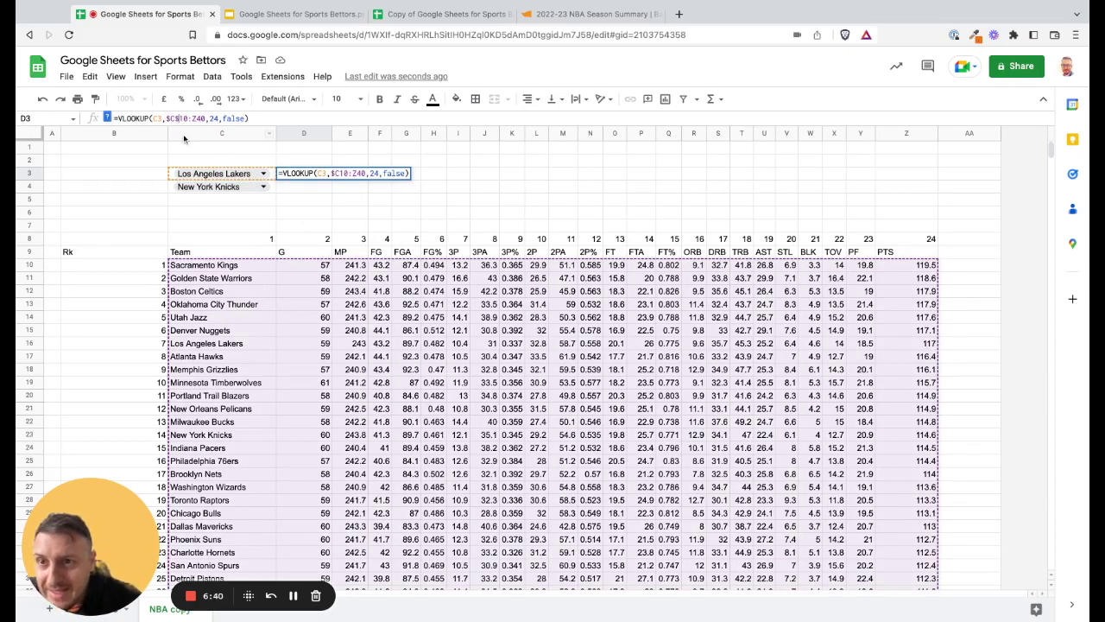
pyautogui.write('$')
pyautogui.press('Right')
pyautogui.write('$')
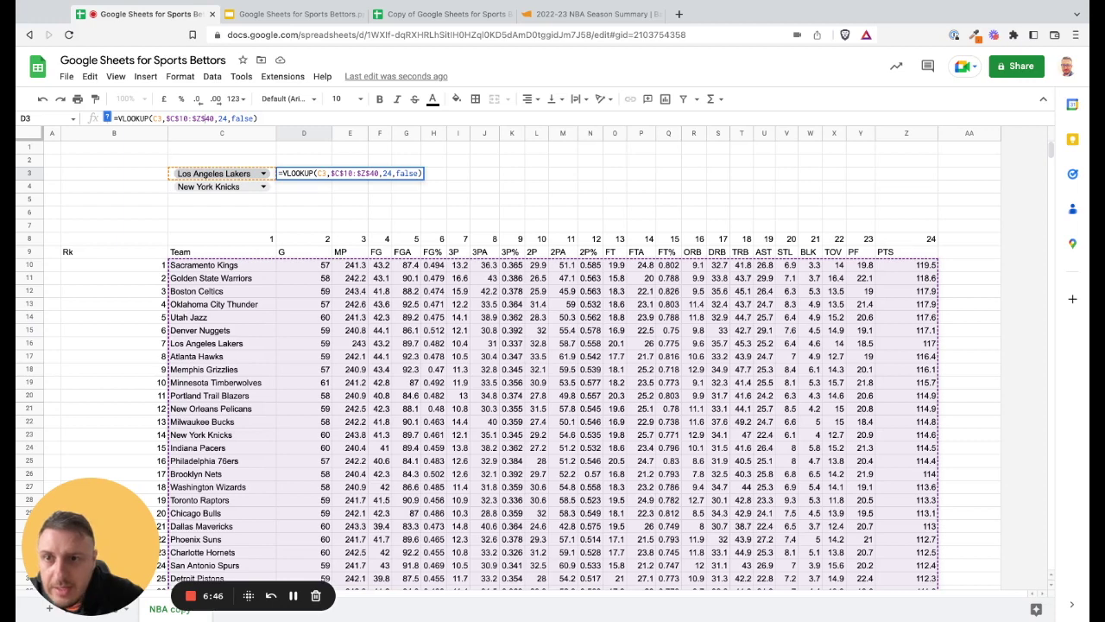
pyautogui.press('Return')
# Fill the D3 formula down to D4 for the second team
pyautogui.click(326, 174)
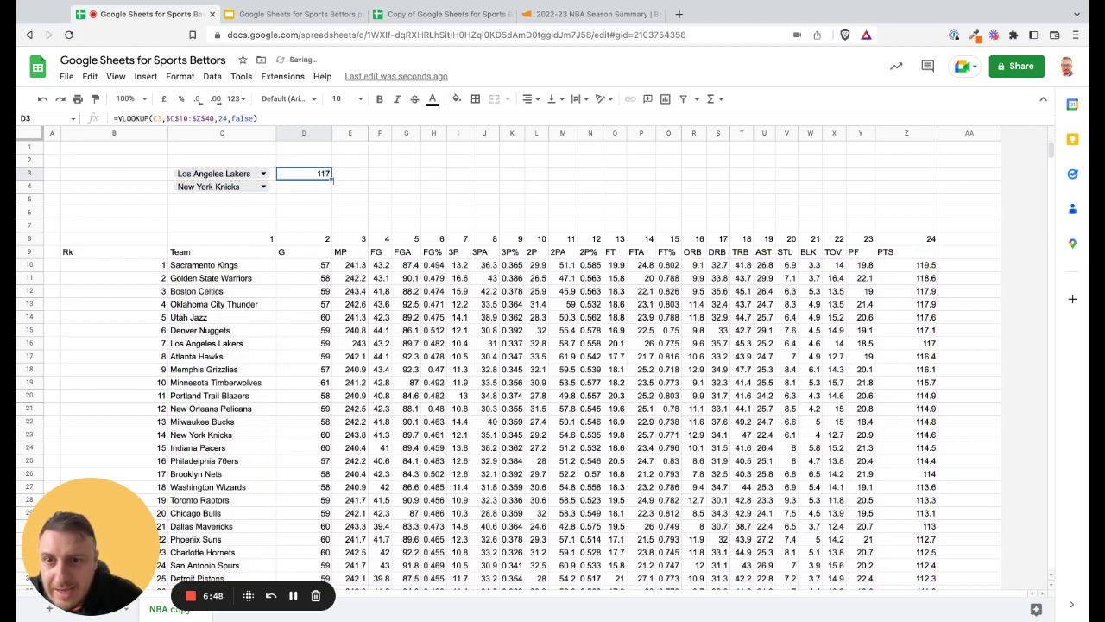
pyautogui.moveTo(331, 177); pyautogui.dragTo(331, 189)
pyautogui.click(350, 186)
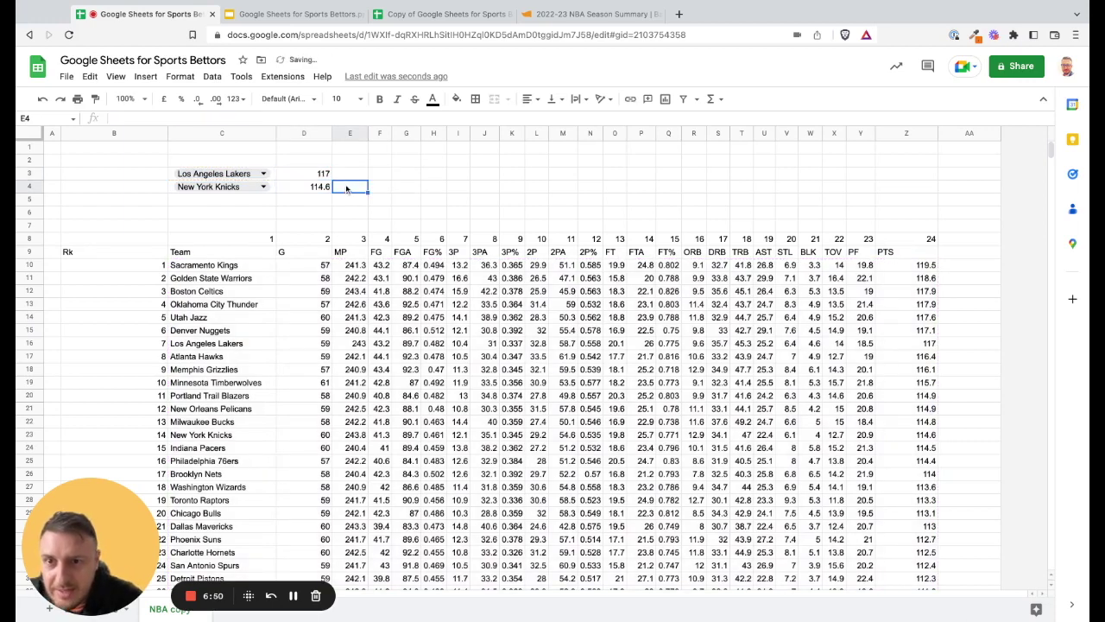
# Enter the header PTS in D2 and check both results against the Lakers and Knicks rows of the table
pyautogui.click(317, 161)
pyautogui.write('PTS')
pyautogui.press('Return')
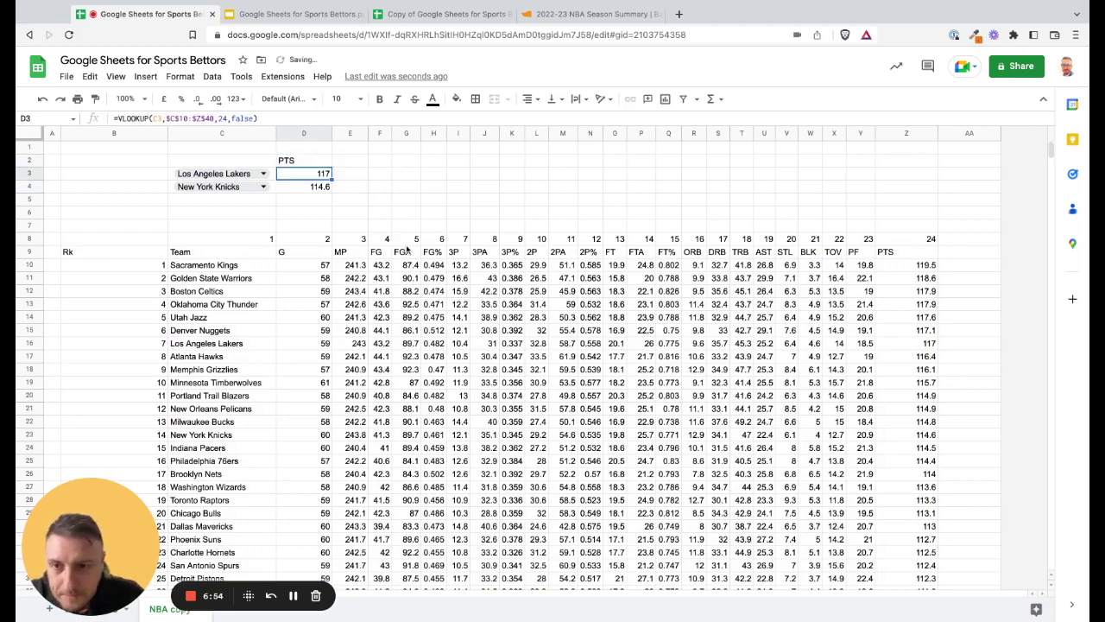
pyautogui.moveTo(220, 345); pyautogui.dragTo(918, 347)
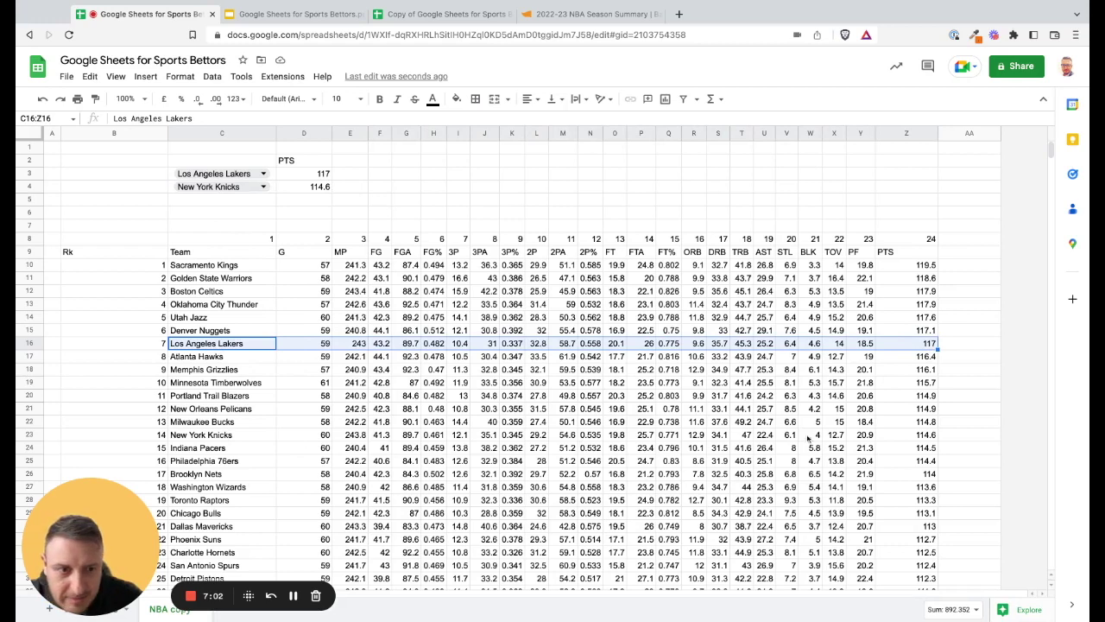
pyautogui.click(933, 436)
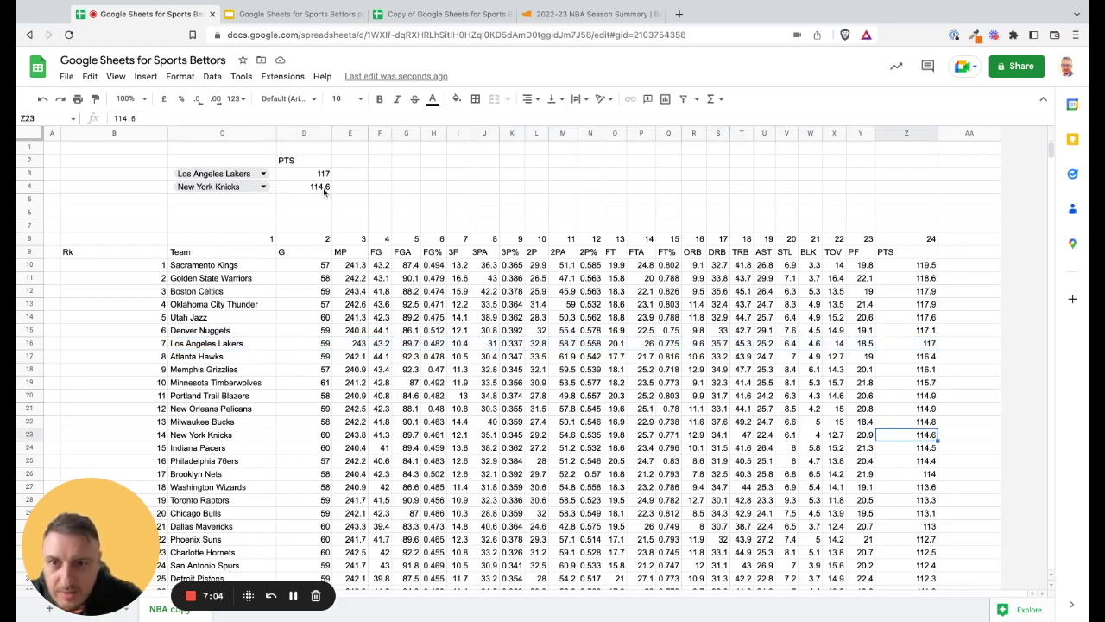
# Centre-align the PTS header and both teams' values in D2:D4
pyautogui.moveTo(319, 181)
pyautogui.mouseDown()
pyautogui.moveTo(309, 164)
pyautogui.moveTo(311, 186)
pyautogui.mouseUp()
pyautogui.click(385, 174)
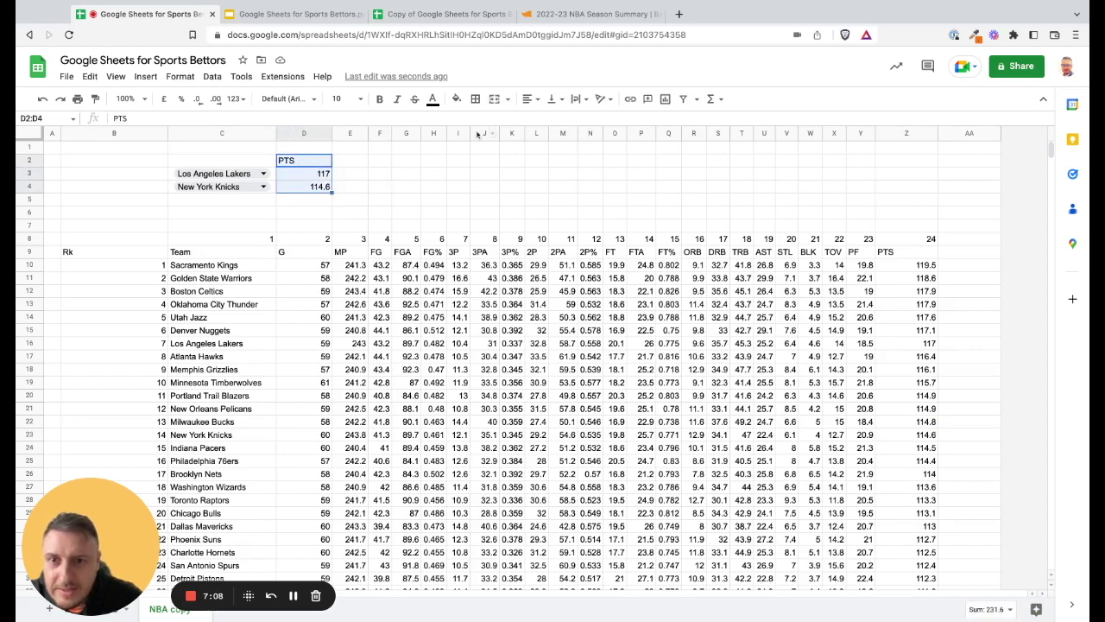
pyautogui.click(528, 98)
pyautogui.click(552, 128)
pyautogui.click(483, 203)
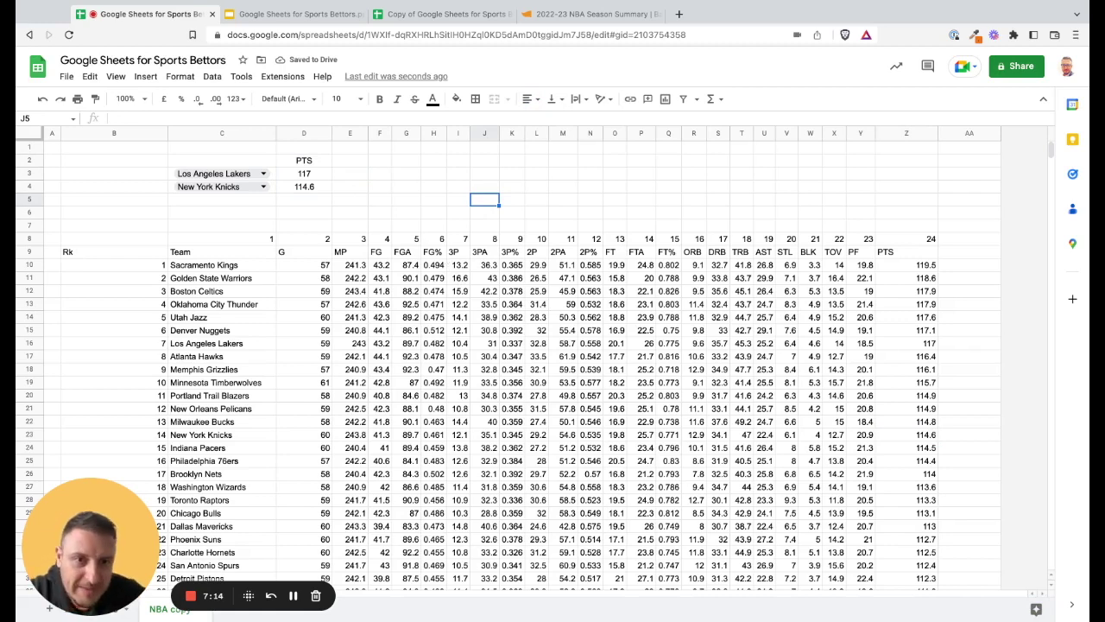
# Enter the header AST in E2
pyautogui.click(350, 162)
pyautogui.write('AST')
pyautogui.press('Return')
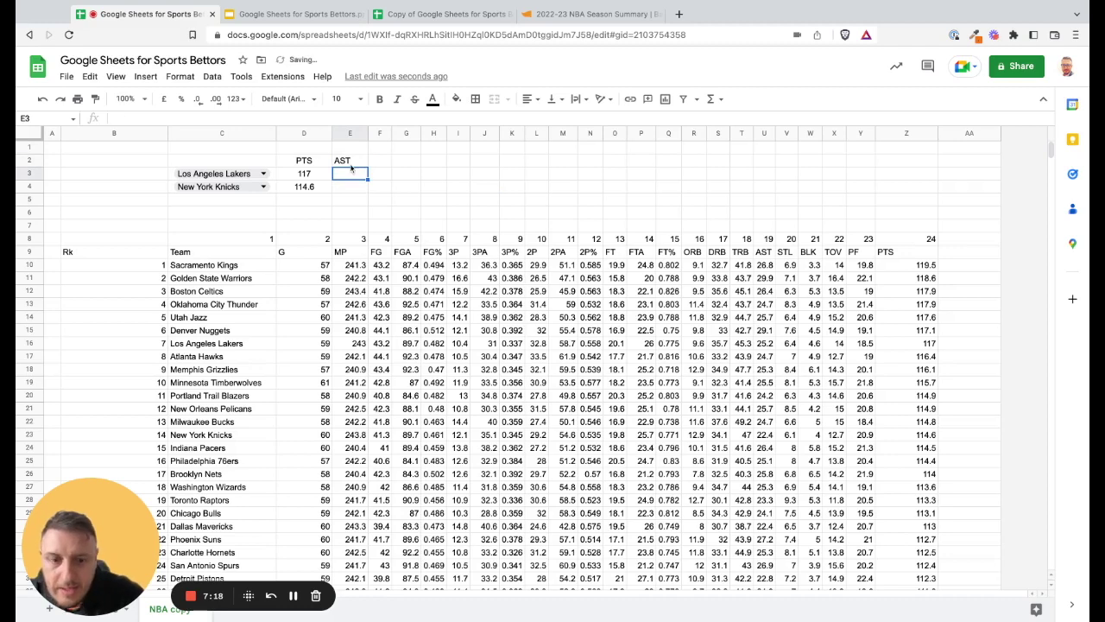
# Enter =VLOOKUP(C3,C10:Z39,19,false) in E3 to return the first team's assists
pyautogui.write('=vl')
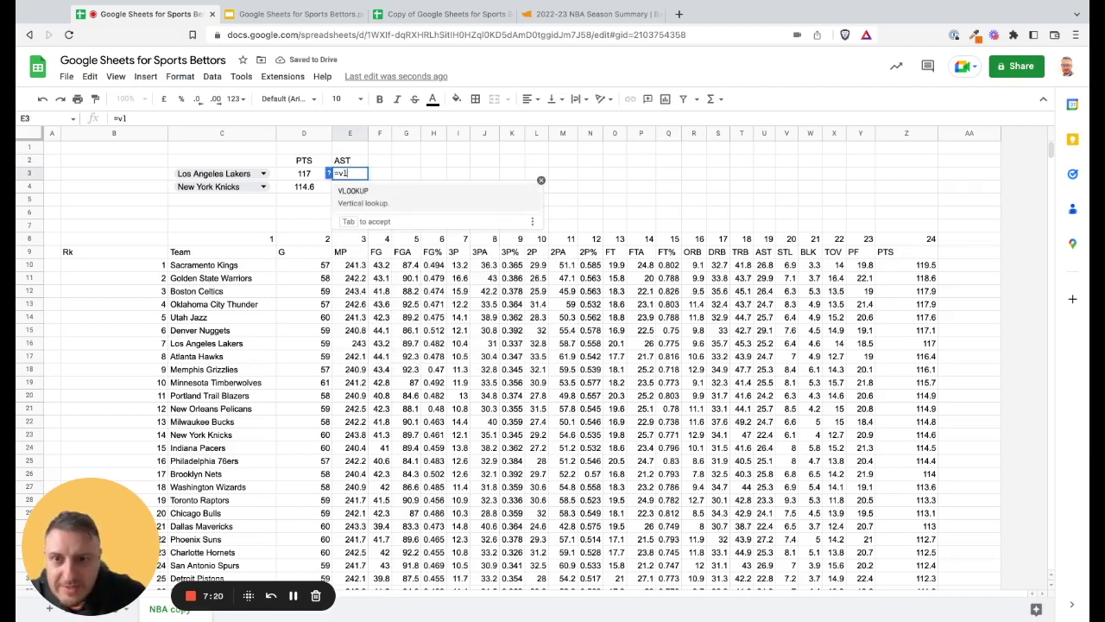
pyautogui.press('Tab')
pyautogui.click(247, 175)
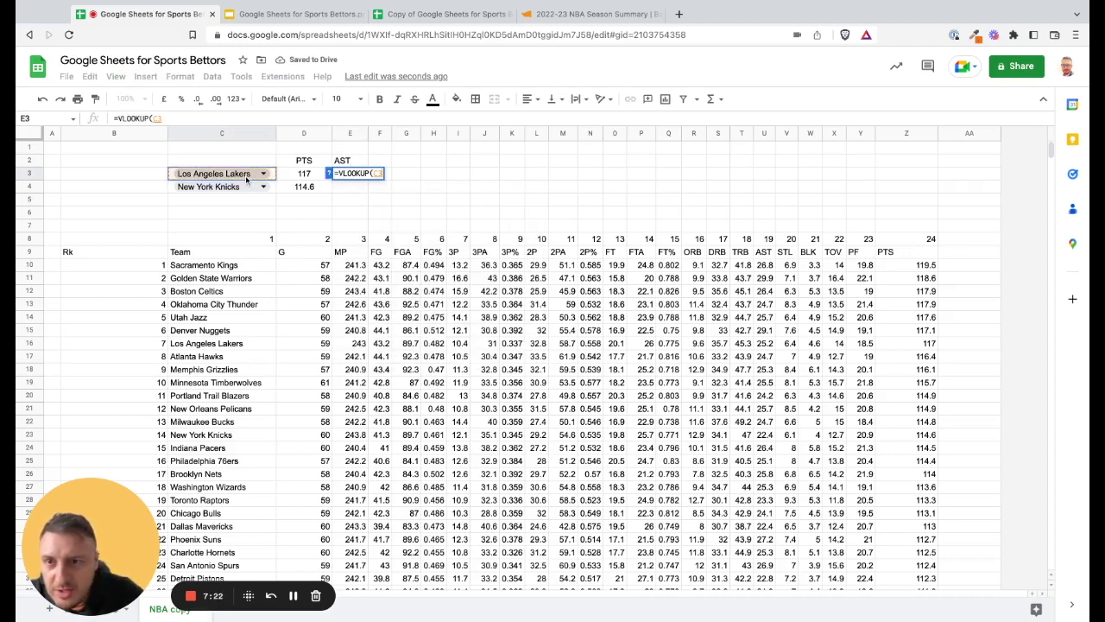
pyautogui.write(',')
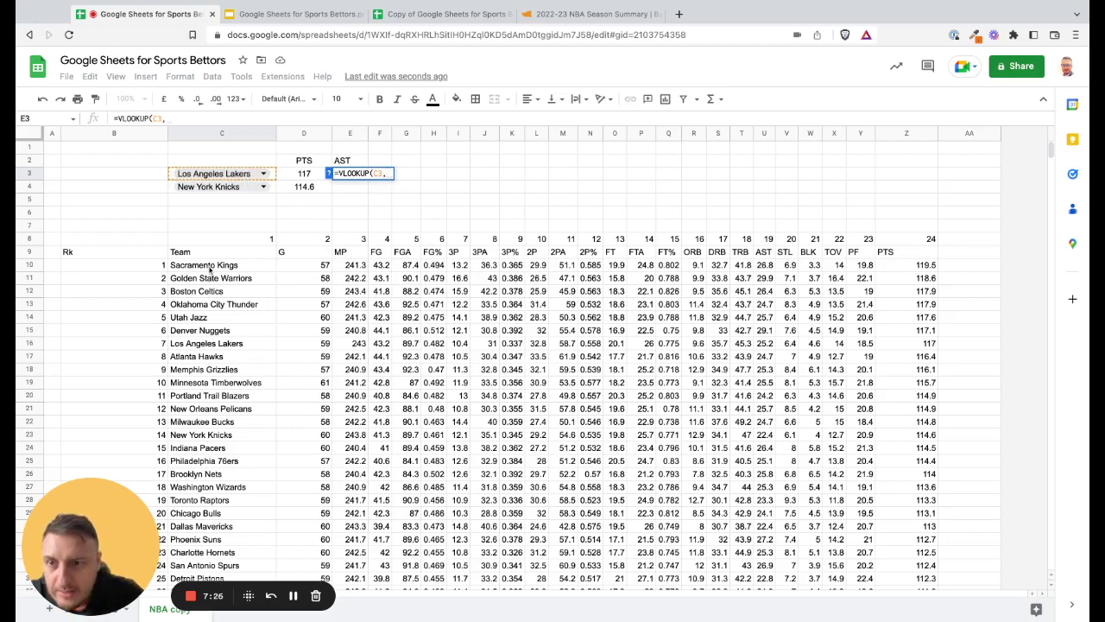
pyautogui.moveTo(209, 268); pyautogui.dragTo(936, 526)
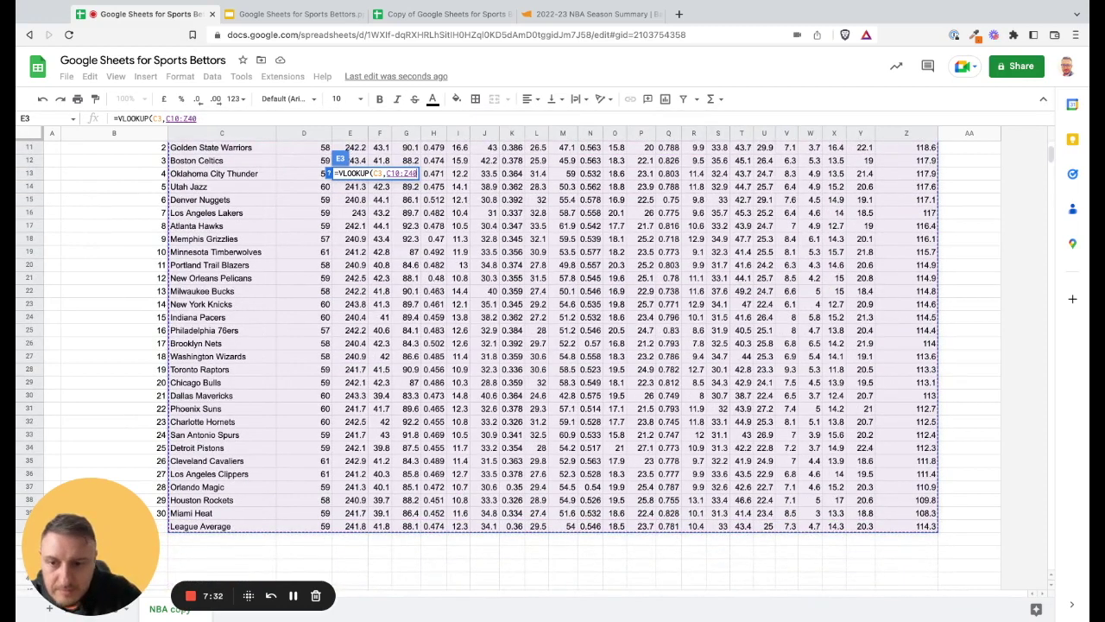
pyautogui.moveTo(937, 527)
pyautogui.mouseDown()
pyautogui.moveTo(937, 587)
pyautogui.moveTo(936, 517)
pyautogui.mouseUp()
pyautogui.write(',')
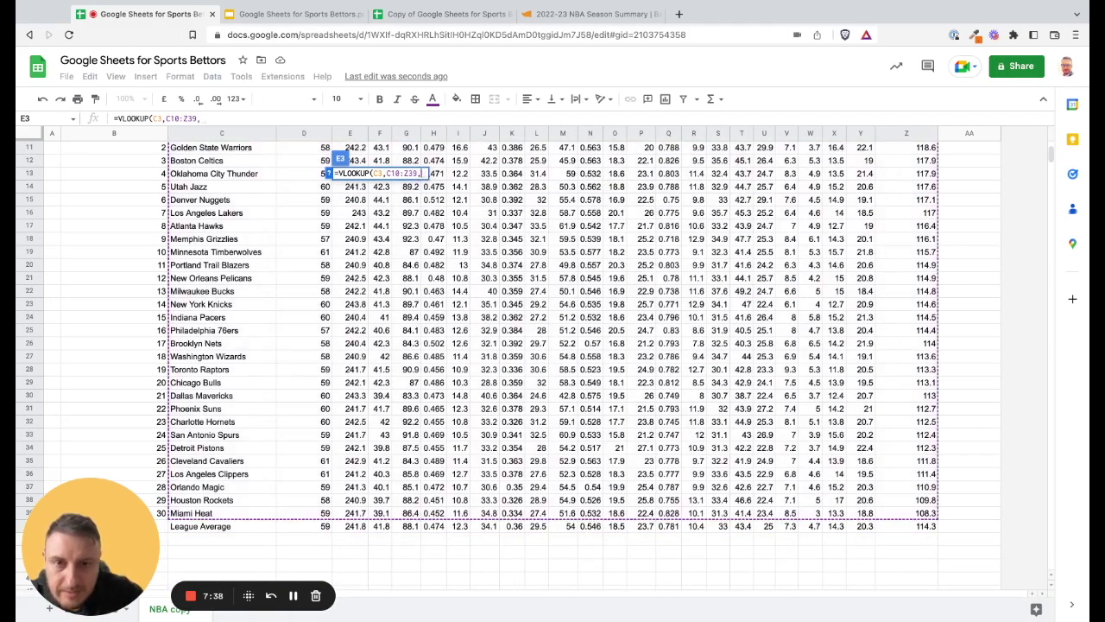
pyautogui.scroll(3, 716, 312)
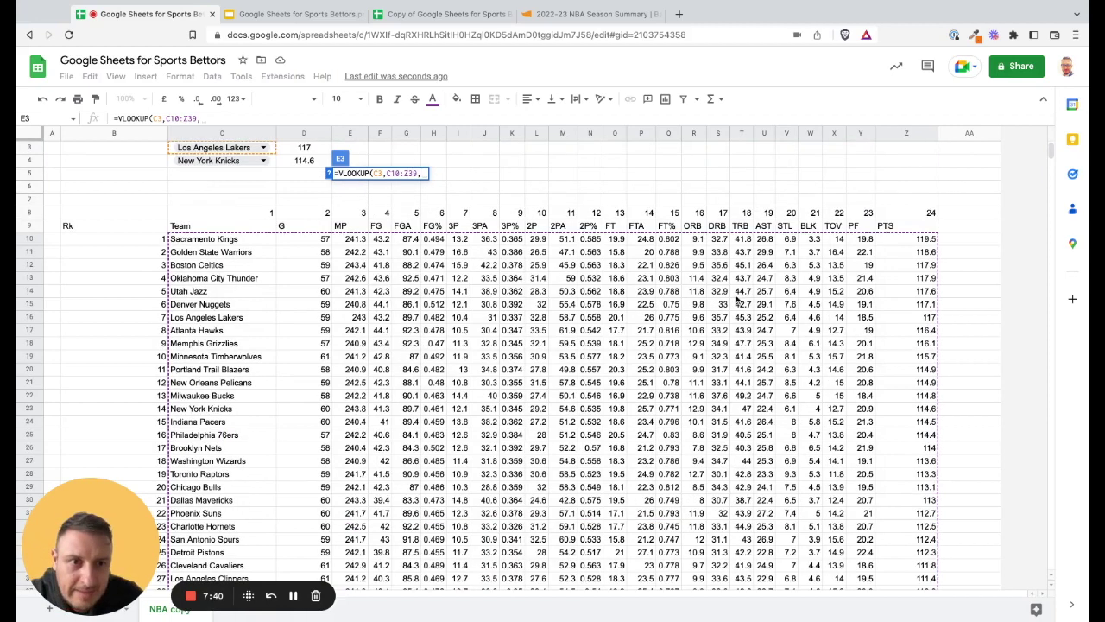
pyautogui.write('19,false')
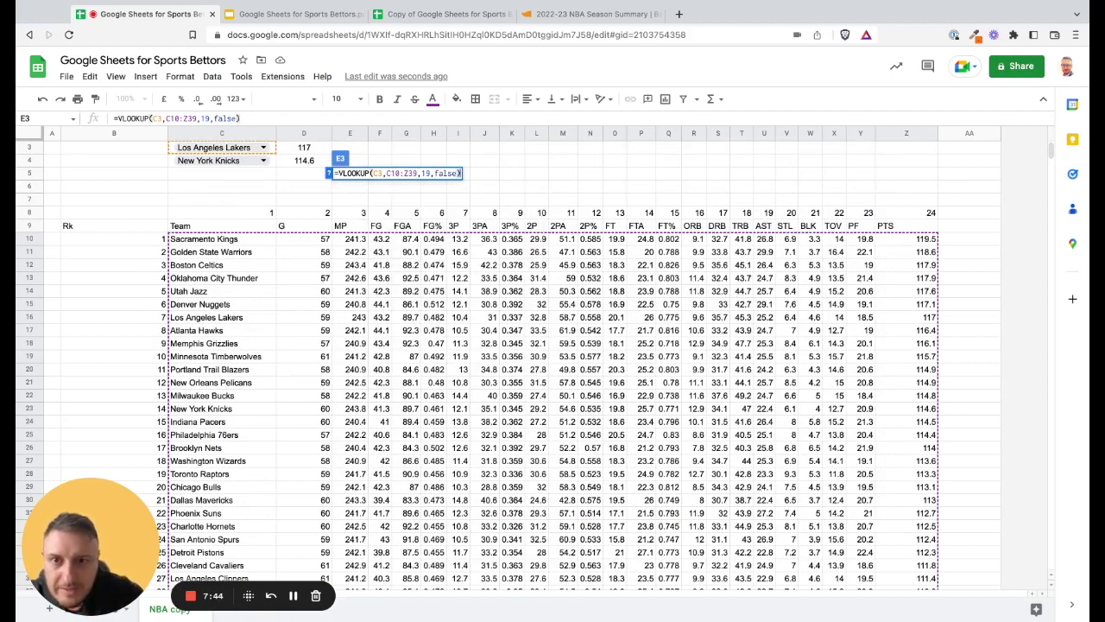
pyautogui.press('Return')
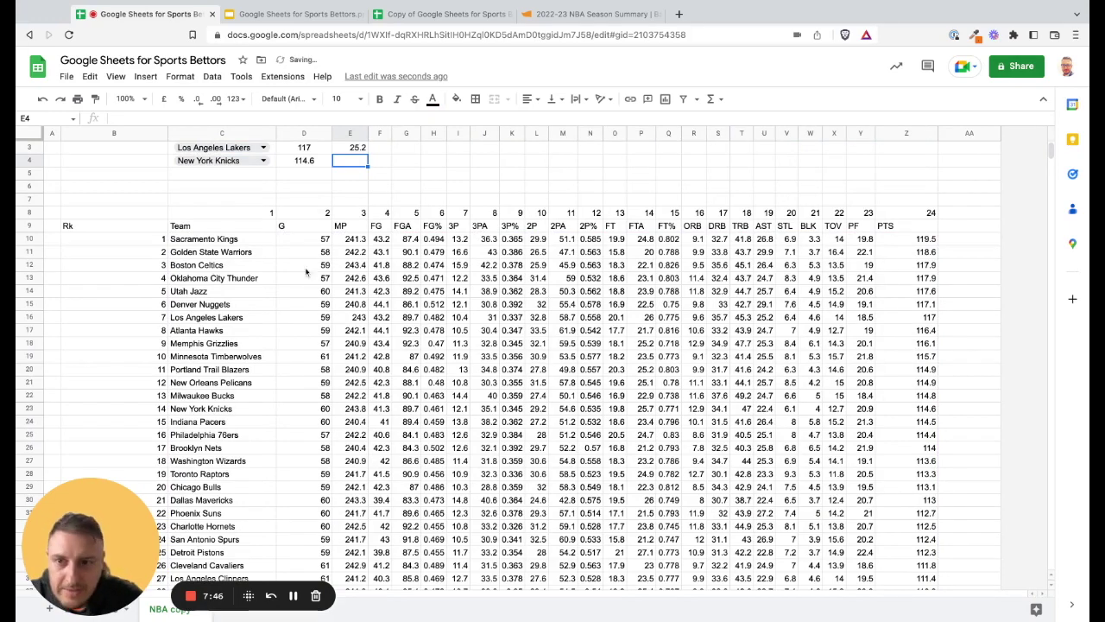
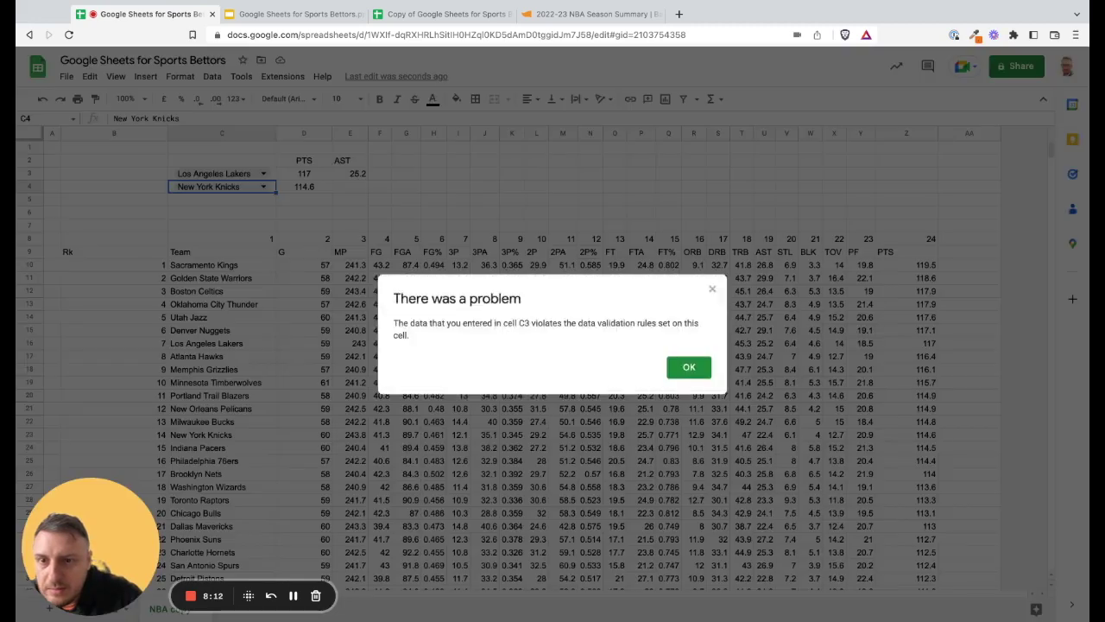
# Dismiss the validation message and look through the C3 team drop-down for a League Average entry
pyautogui.click(216, 173)
pyautogui.press('Return')
pyautogui.scroll(-3, 259, 328)
pyautogui.scroll(-5, 346, 337)
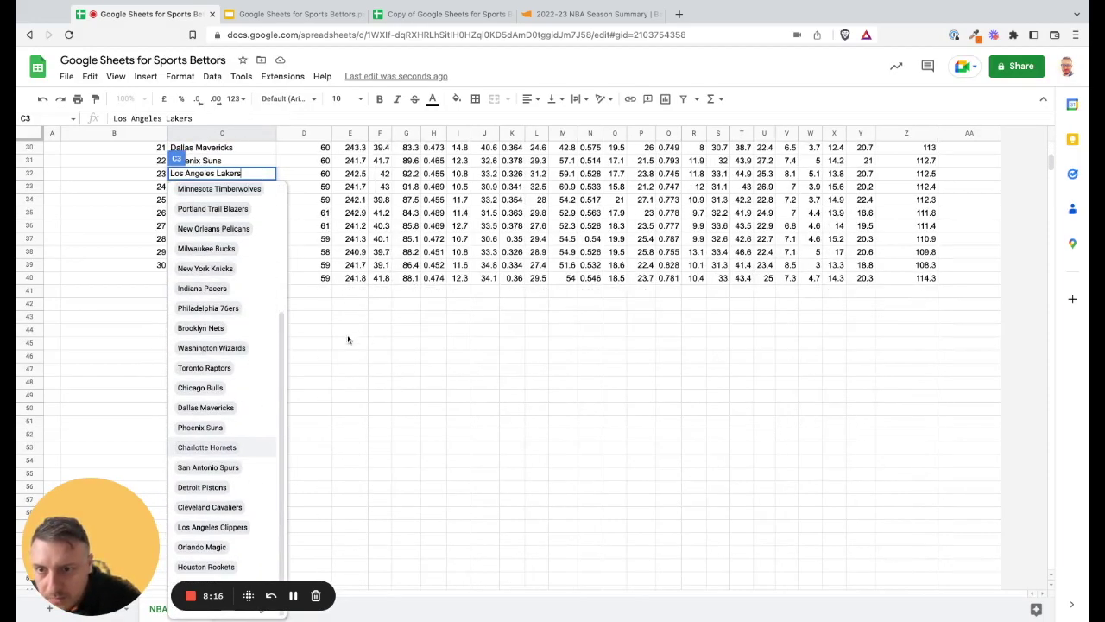
pyautogui.scroll(3, 347, 334)
pyautogui.scroll(3, 377, 187)
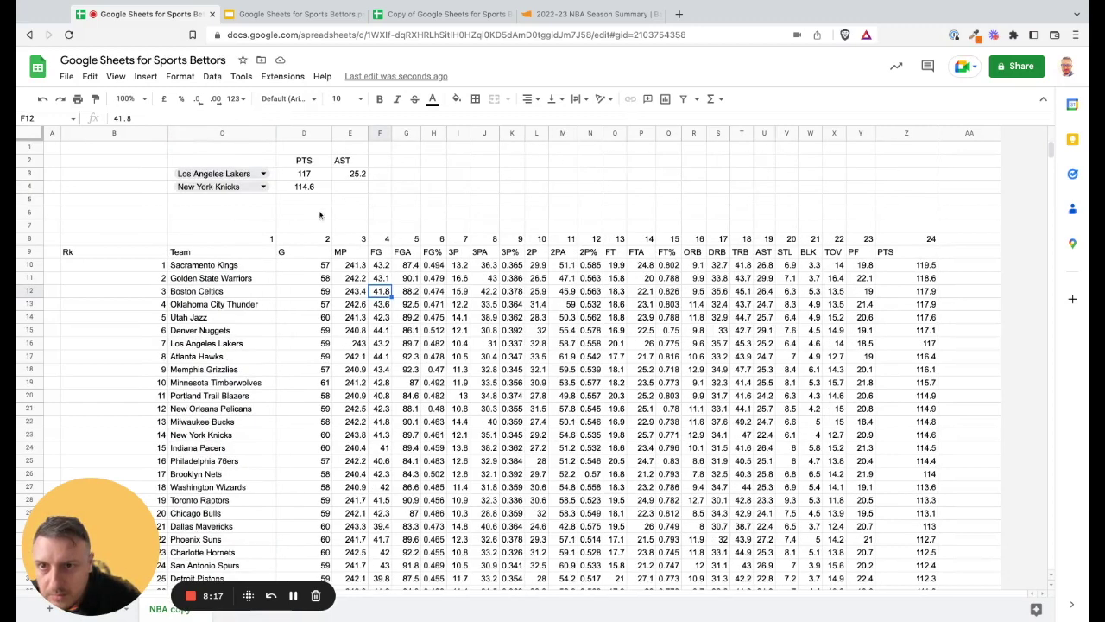
# Extend the source range of the C3:C4 drop-downs to 'NBA copy'!$C$10:$C$40 to include the League Average row, and save the rule
pyautogui.click(260, 174)
pyautogui.click(266, 189)
pyautogui.moveTo(259, 176); pyautogui.dragTo(275, 186)
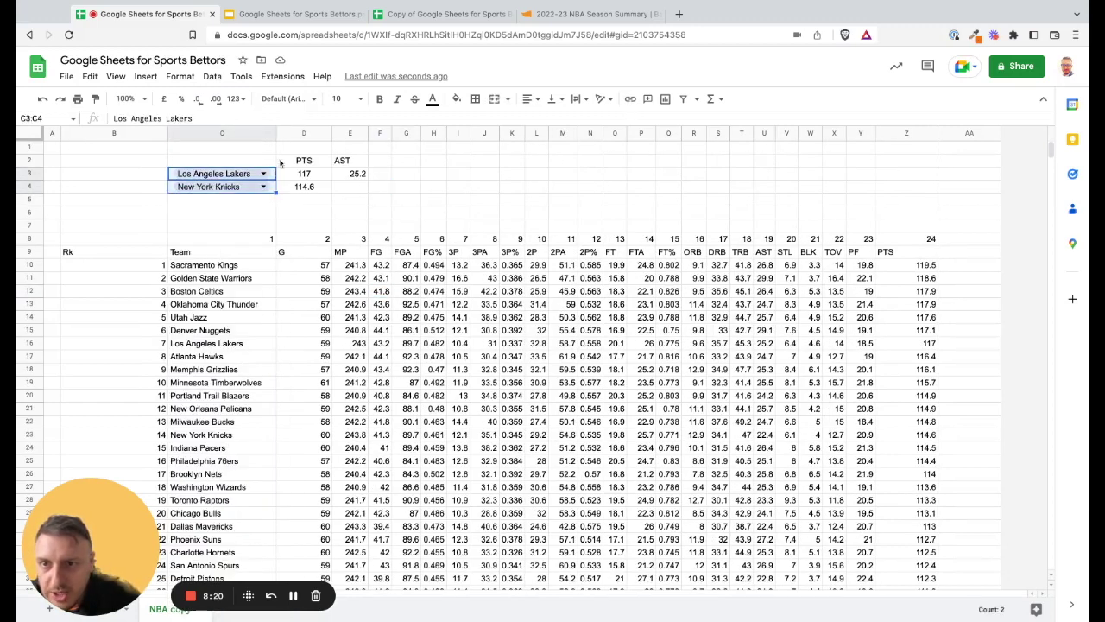
pyautogui.click(212, 76)
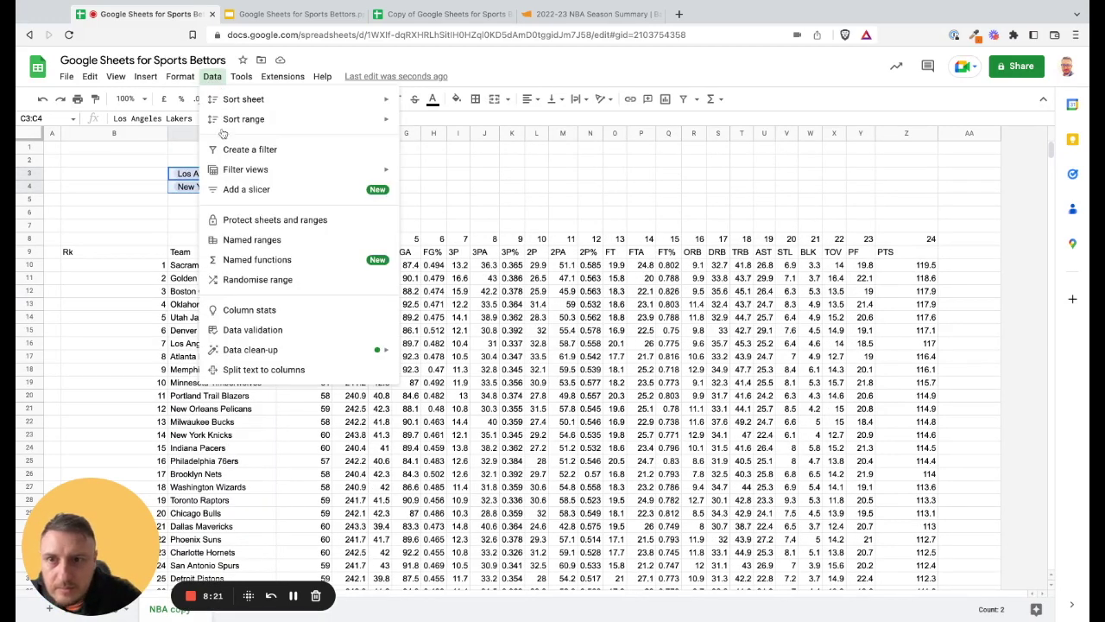
pyautogui.click(259, 330)
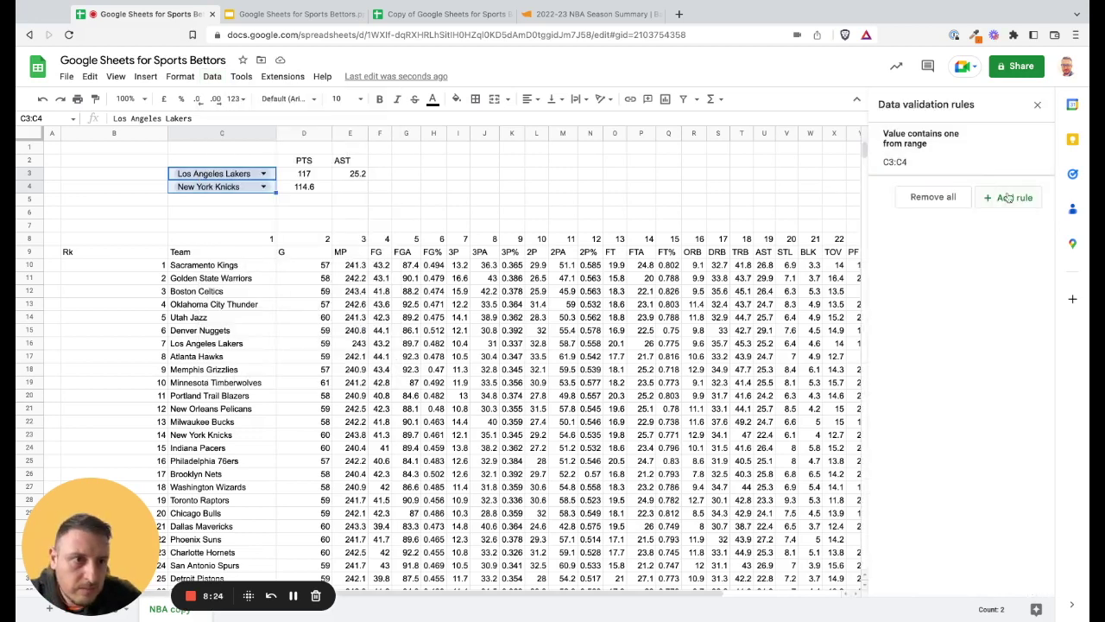
pyautogui.click(941, 169)
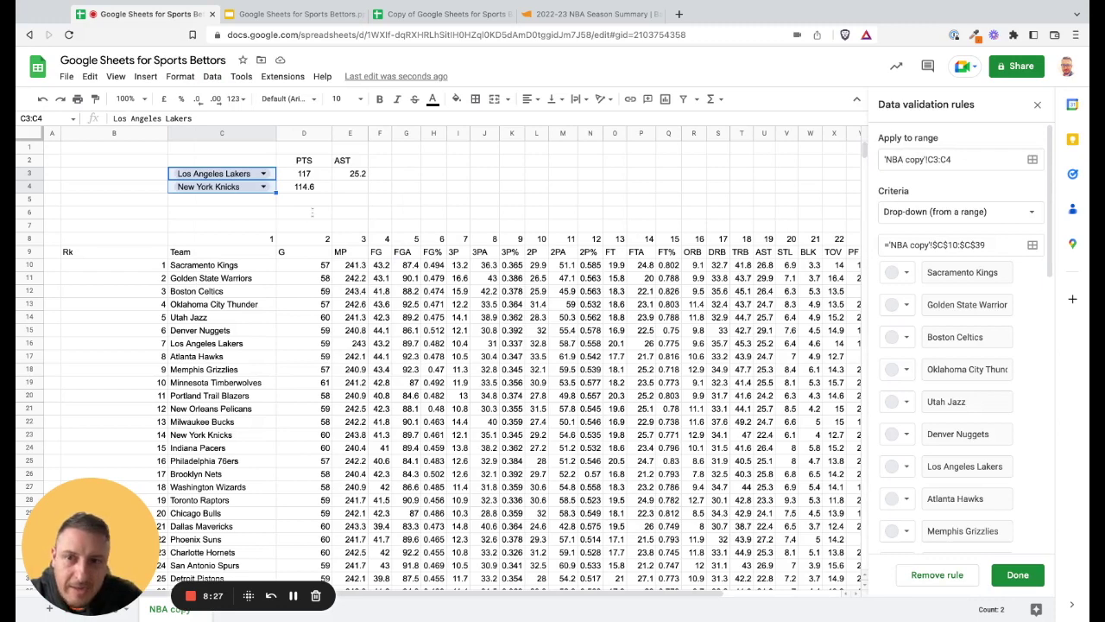
pyautogui.scroll(-2, 341, 338)
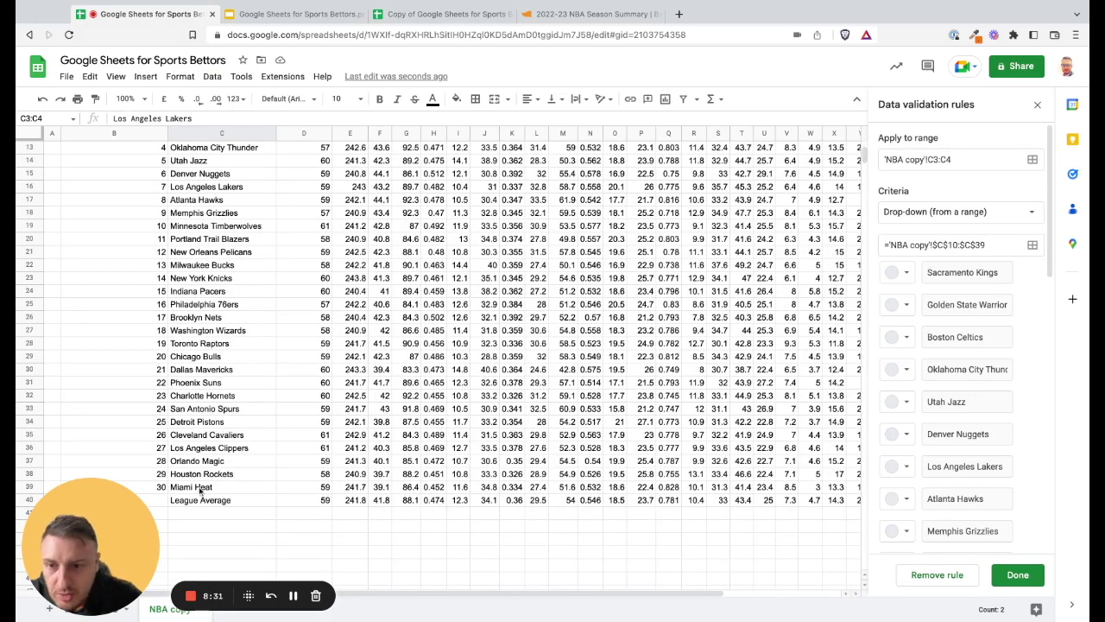
pyautogui.scroll(2, 209, 305)
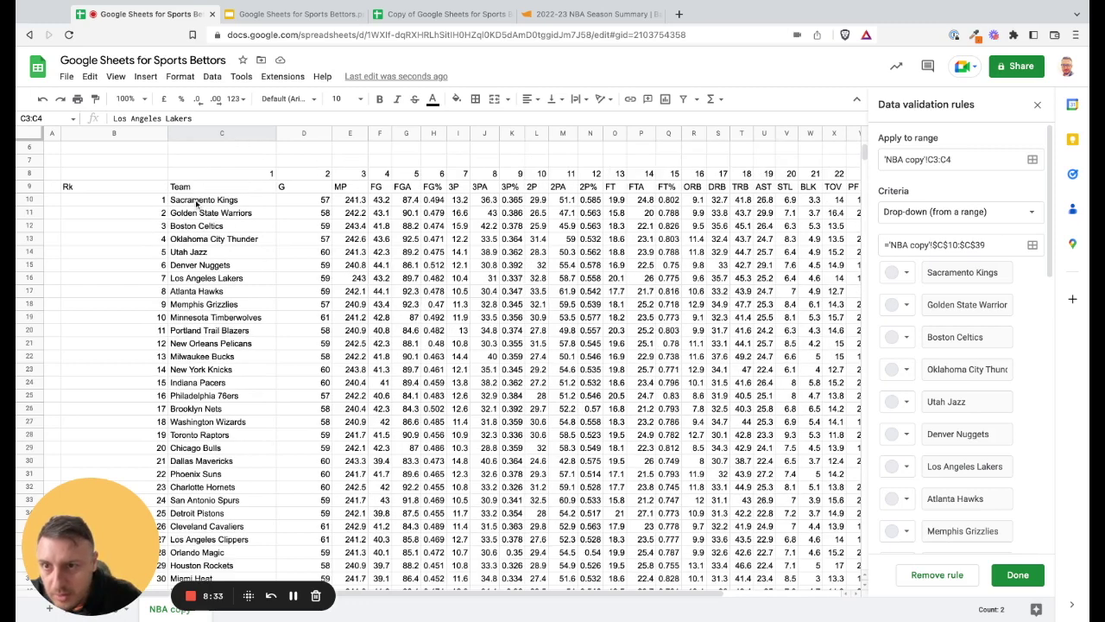
pyautogui.scroll(-2, 201, 304)
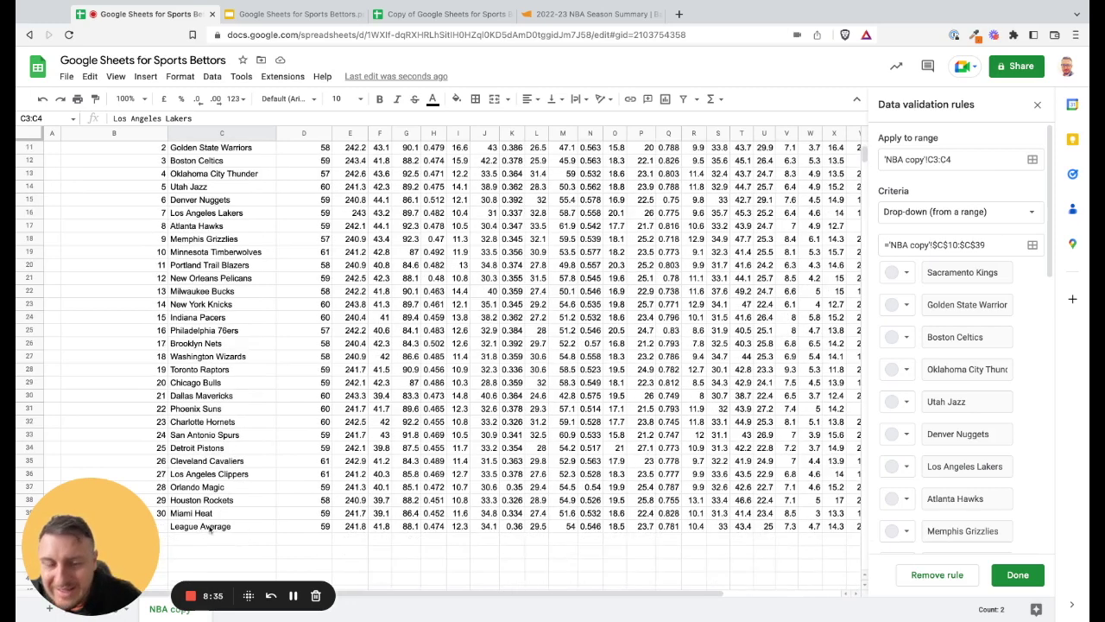
pyautogui.click(990, 246)
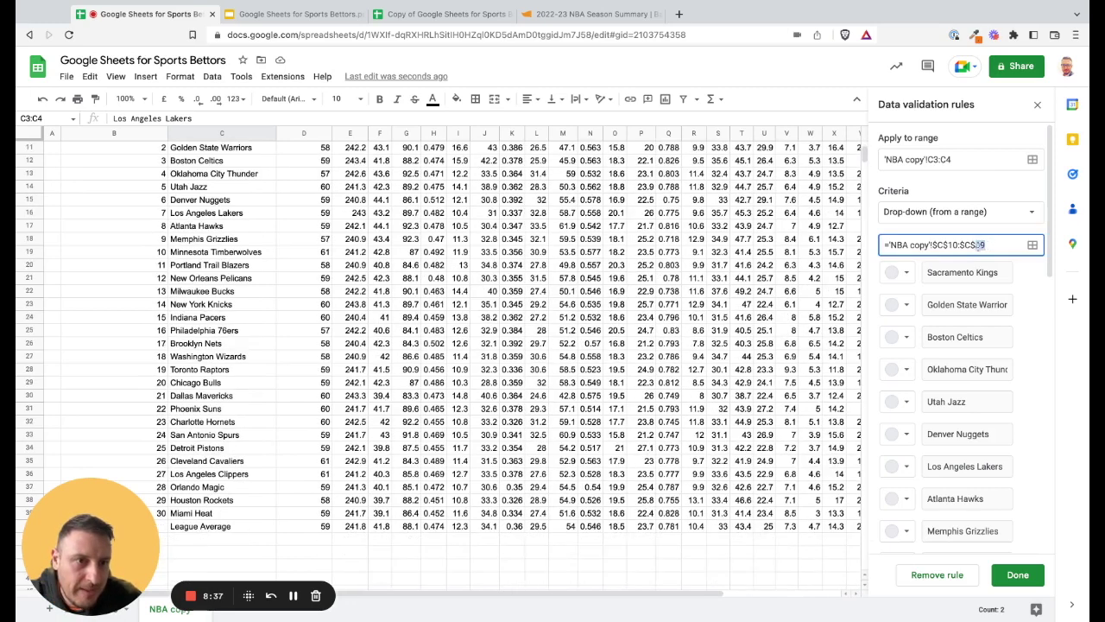
pyautogui.moveTo(980, 245); pyautogui.dragTo(973, 246)
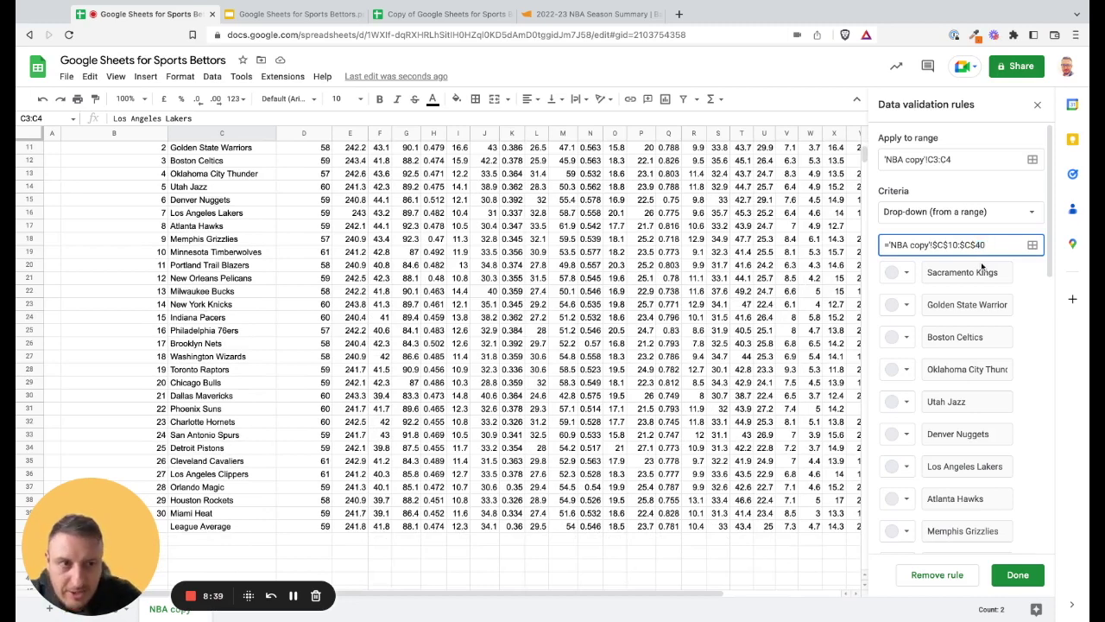
pyautogui.click(1018, 575)
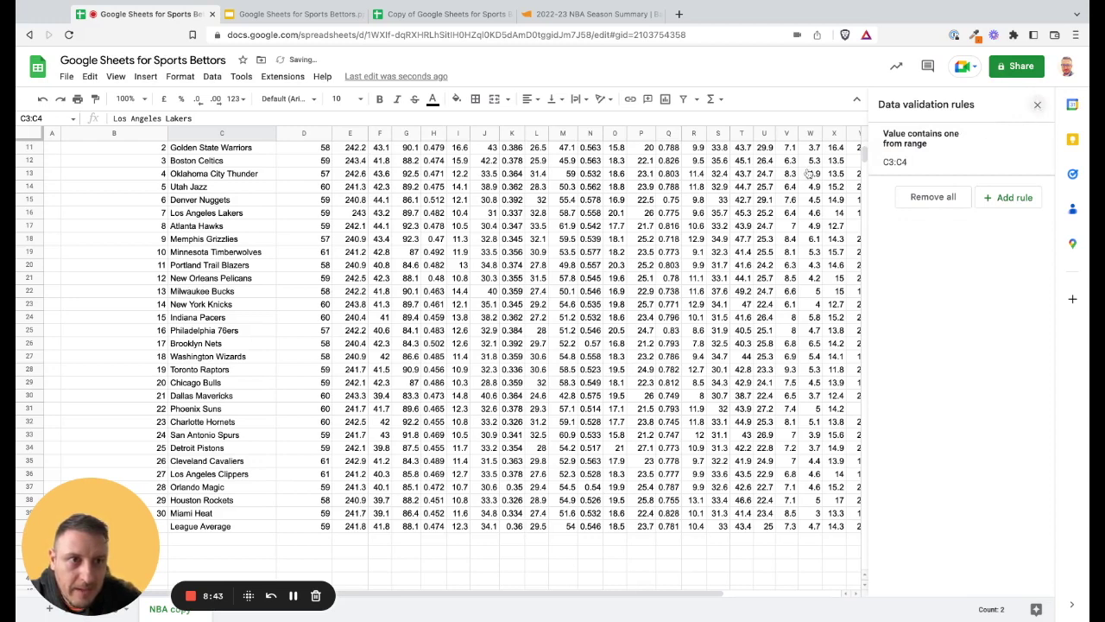
pyautogui.click(1037, 105)
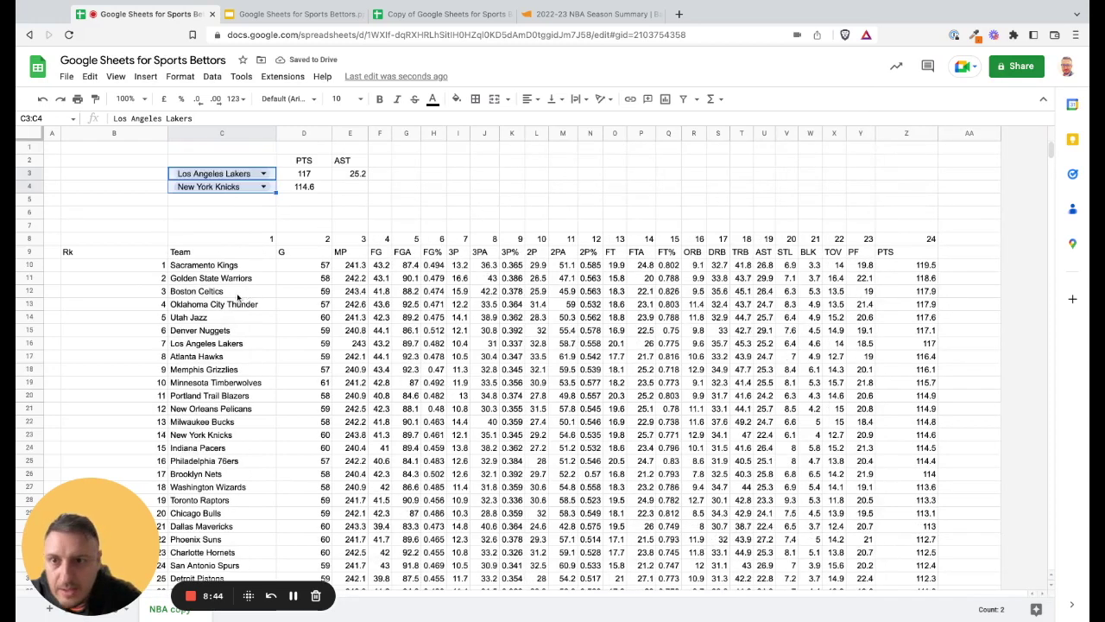
# Choose League Average in the C3 drop-down and check the result against the table's League Average row
pyautogui.click(270, 174)
pyautogui.write('le')
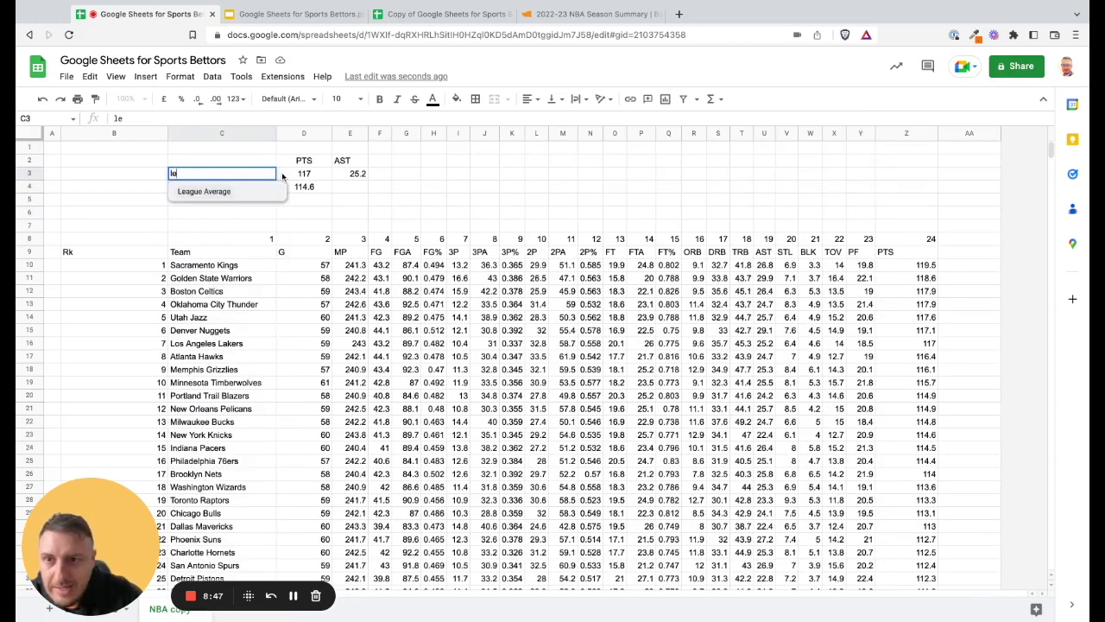
pyautogui.press('Return')
pyautogui.scroll(-3, 409, 219)
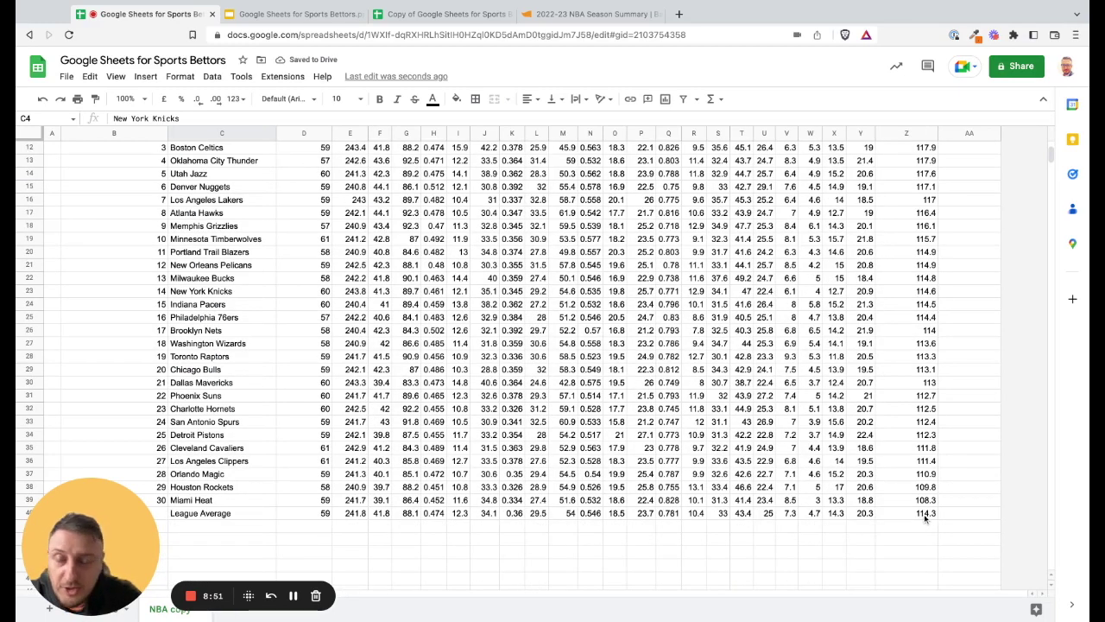
pyautogui.scroll(3, 924, 516)
# Make the lookup range in the E3 formula absolute as $C$10:$Z$40
pyautogui.click(361, 174)
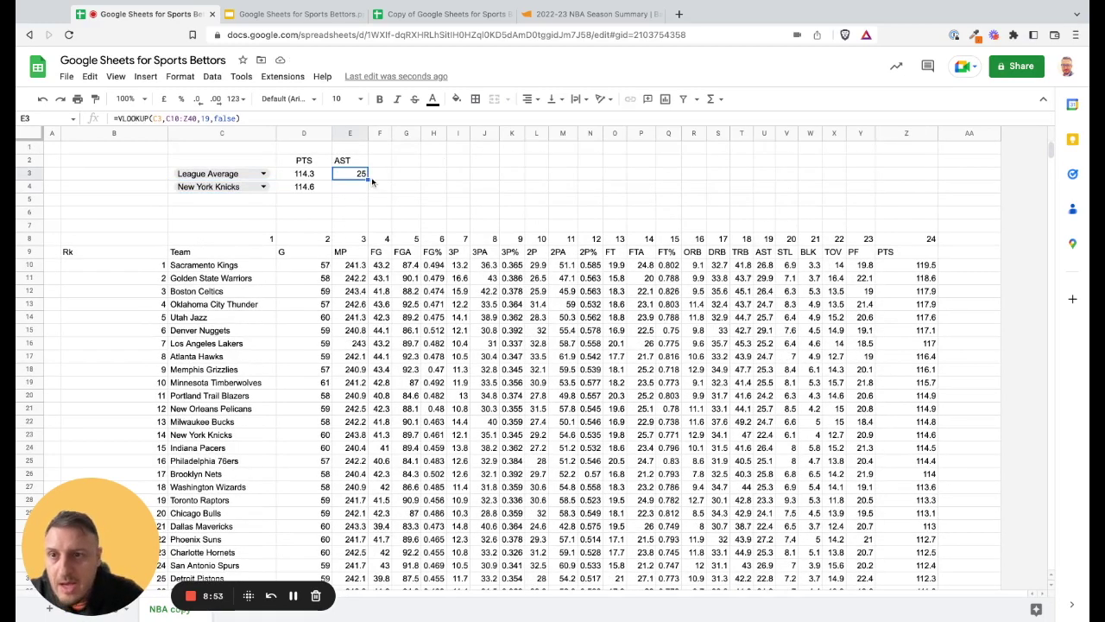
pyautogui.click(166, 118)
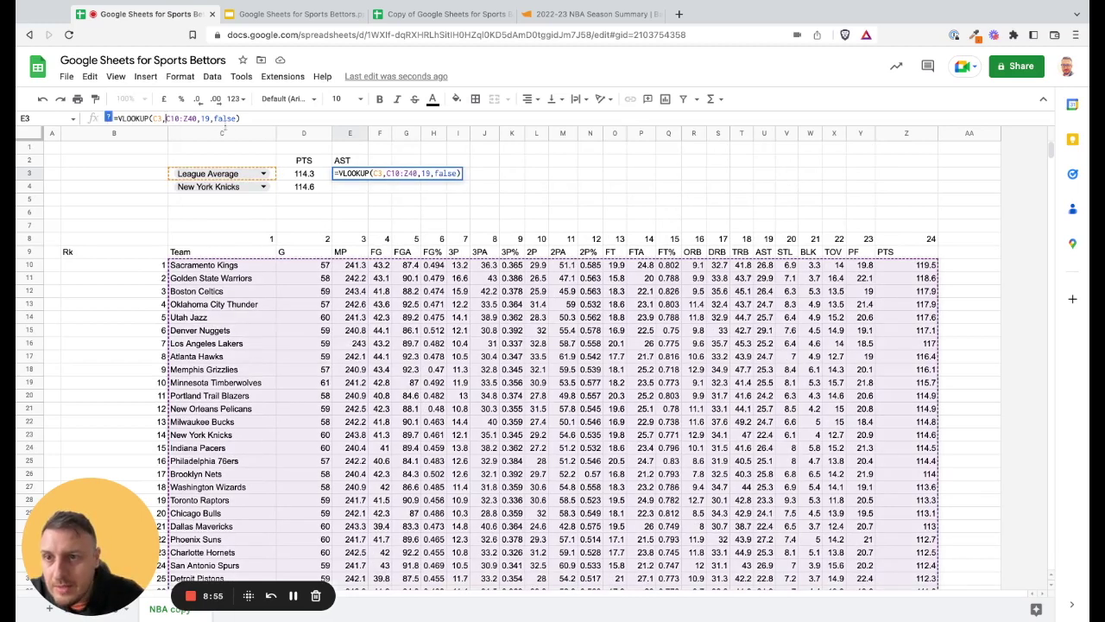
pyautogui.write('$')
pyautogui.click(177, 119)
pyautogui.write('$')
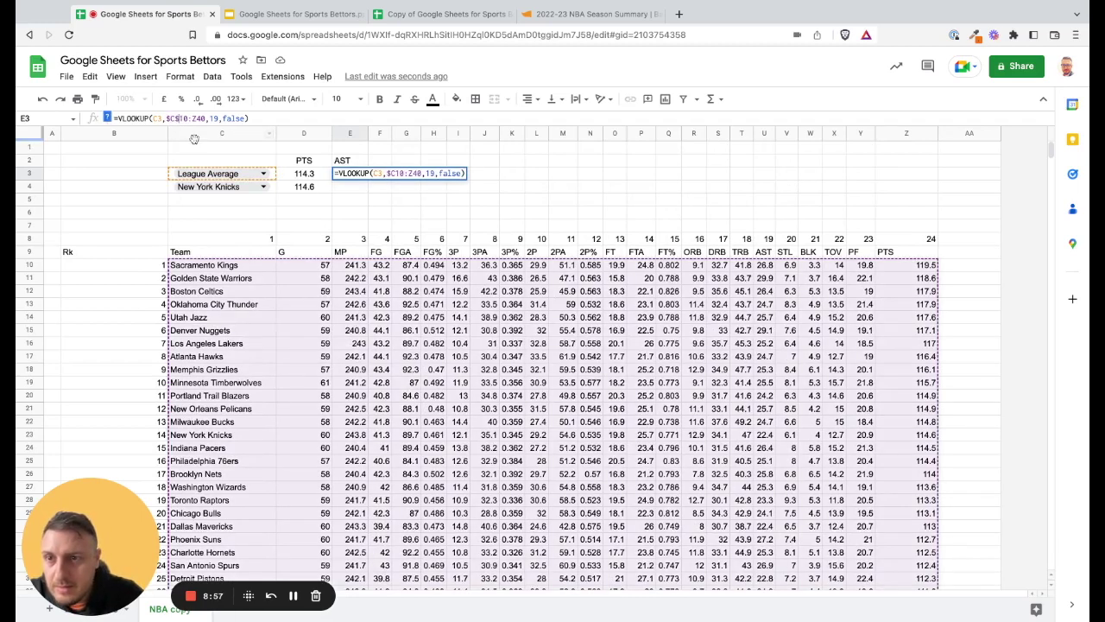
pyautogui.press('Right')
pyautogui.press('Right')
pyautogui.press('Right')
pyautogui.write('$')
pyautogui.press('Right')
pyautogui.write('$')
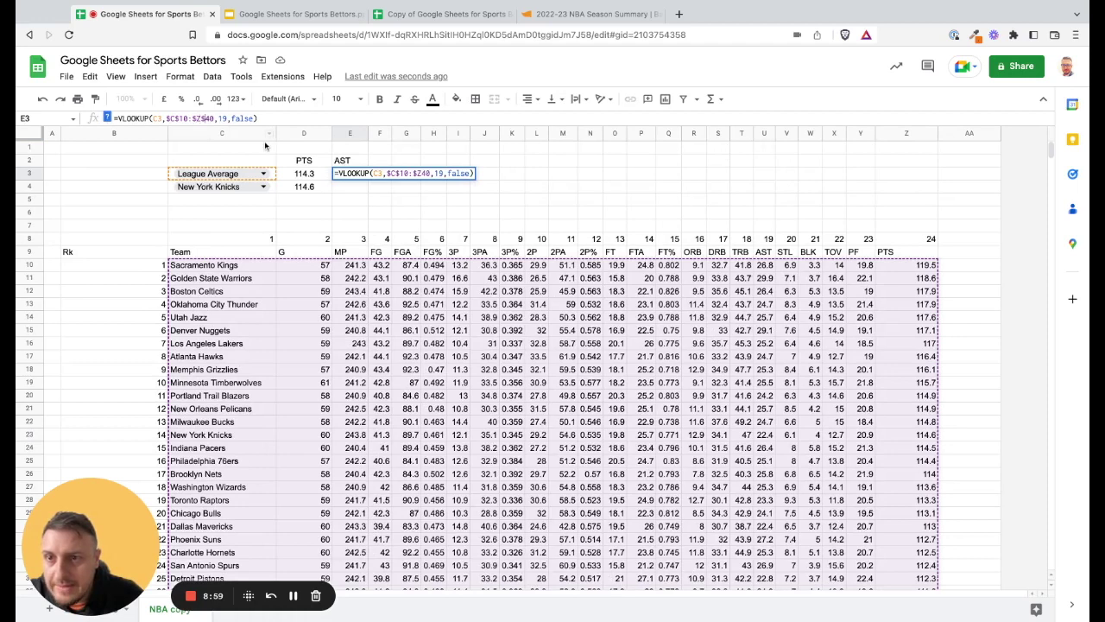
pyautogui.press('Return')
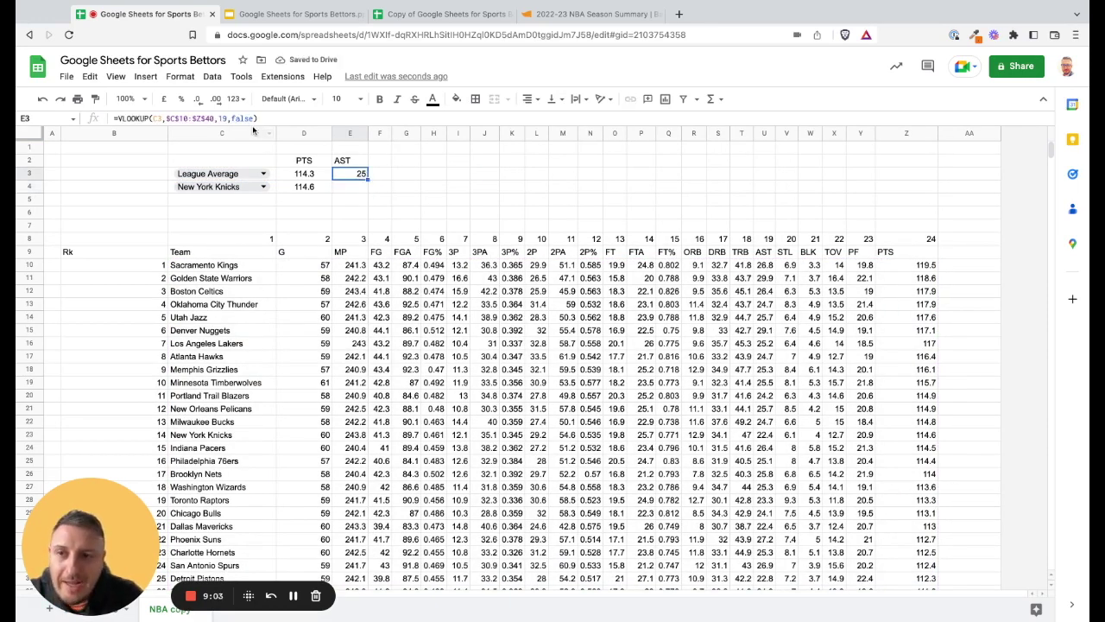
pyautogui.click(386, 177)
pyautogui.click(436, 175)
pyautogui.click(641, 173)
pyautogui.click(718, 173)
pyautogui.click(786, 174)
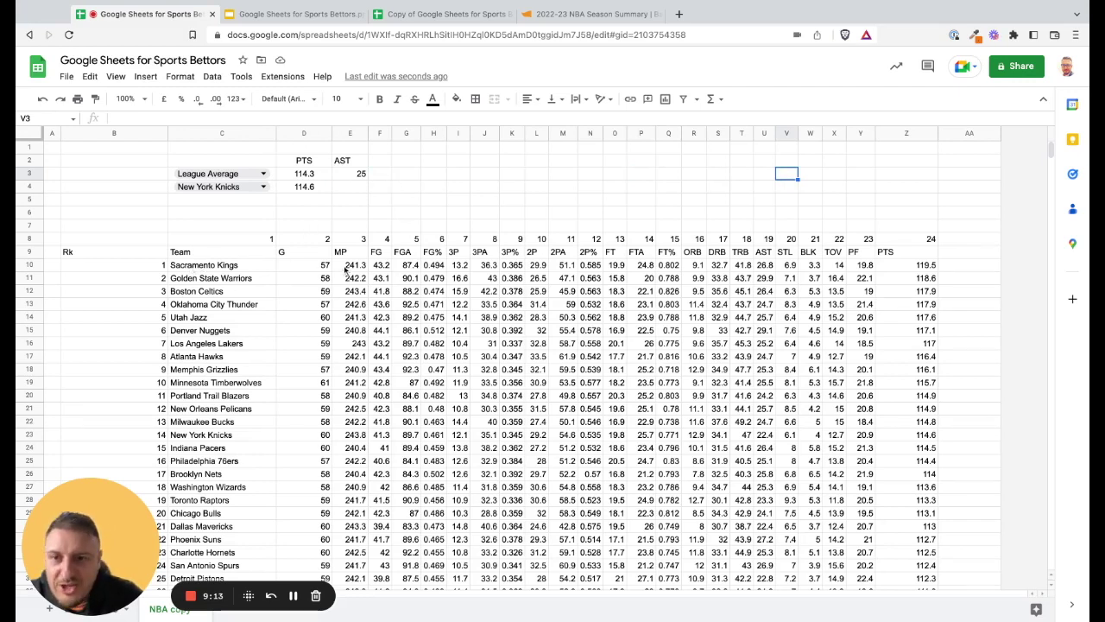
# Copy the full formula text =VLOOKUP(C3,$C$10:$Z$40,19,false) from E3 into E4
pyautogui.click(353, 175)
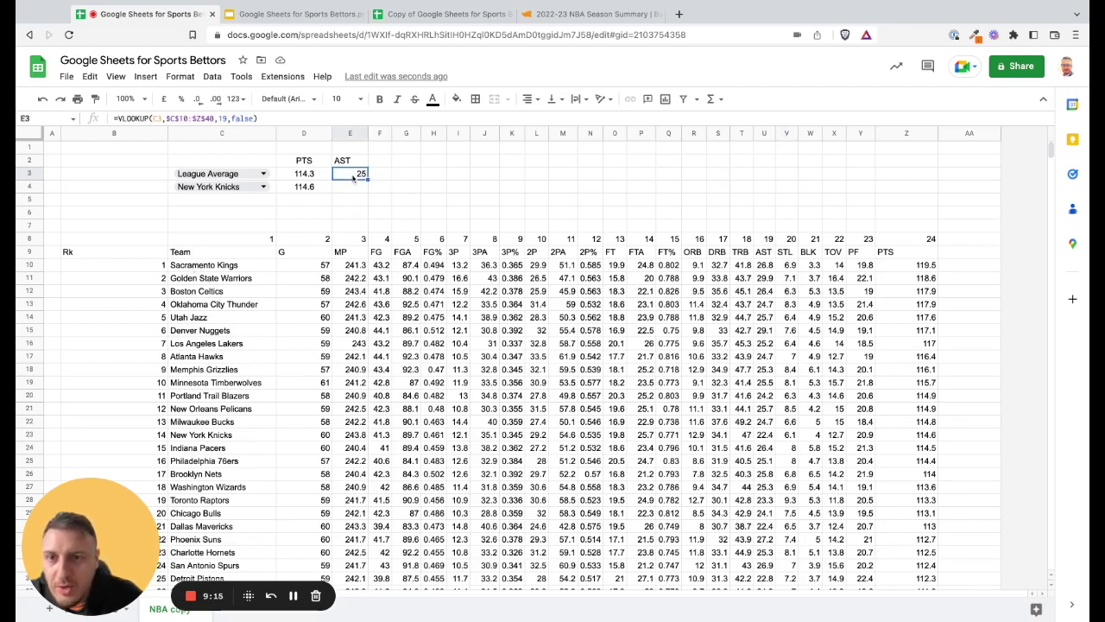
pyautogui.click(256, 119)
pyautogui.moveTo(255, 119); pyautogui.dragTo(107, 118)
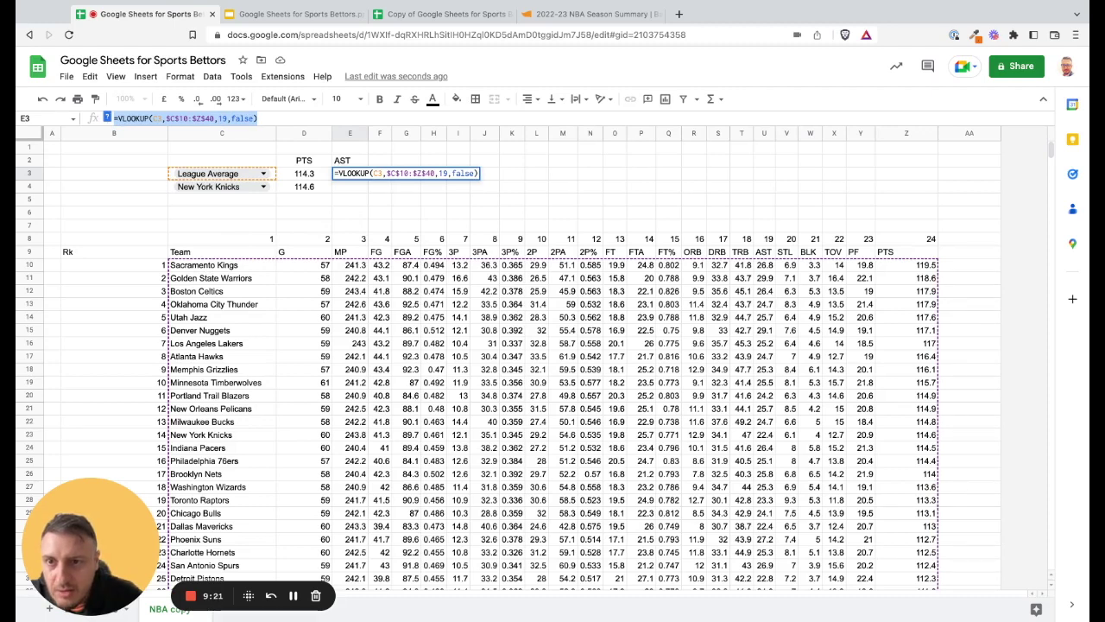
pyautogui.click(504, 175)
pyautogui.click(350, 187)
pyautogui.click(194, 119)
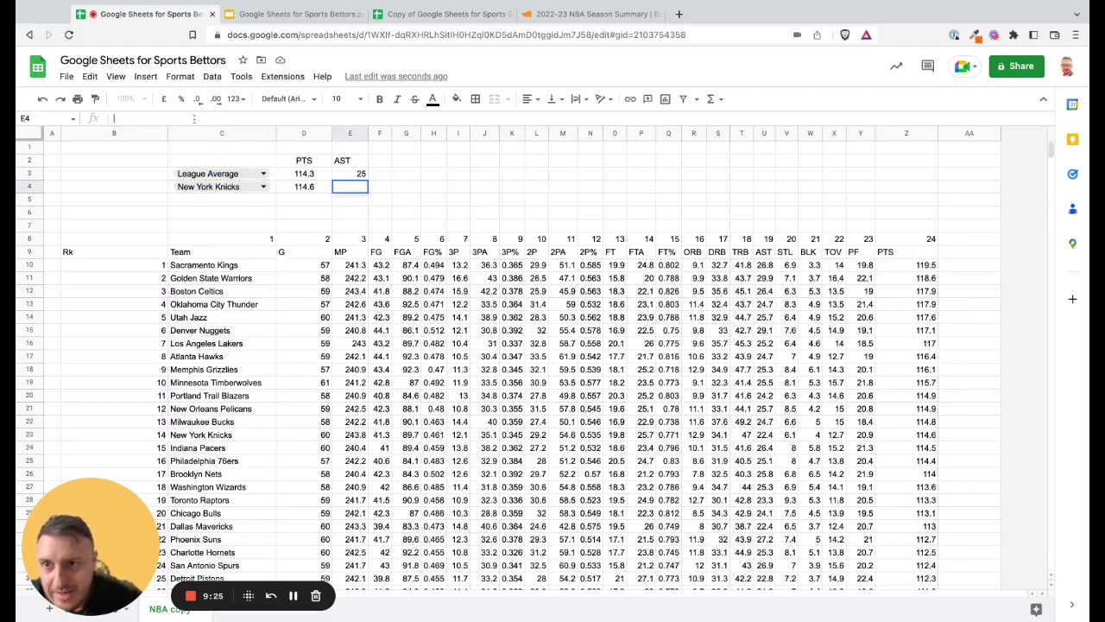
pyautogui.hotkey('ctrl', 'v')
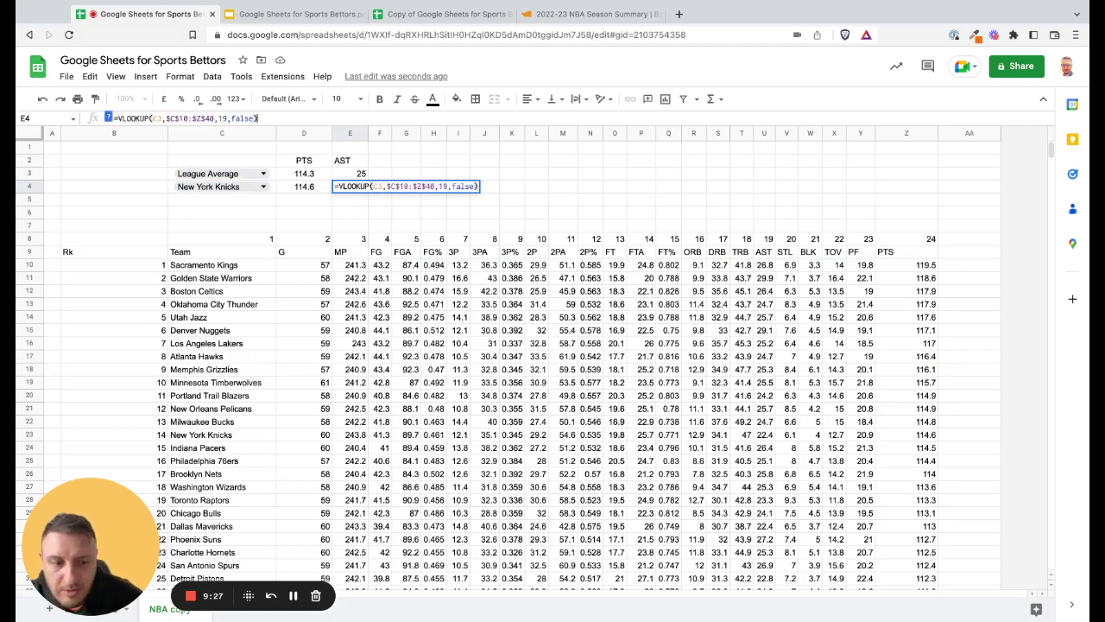
pyautogui.press('Return')
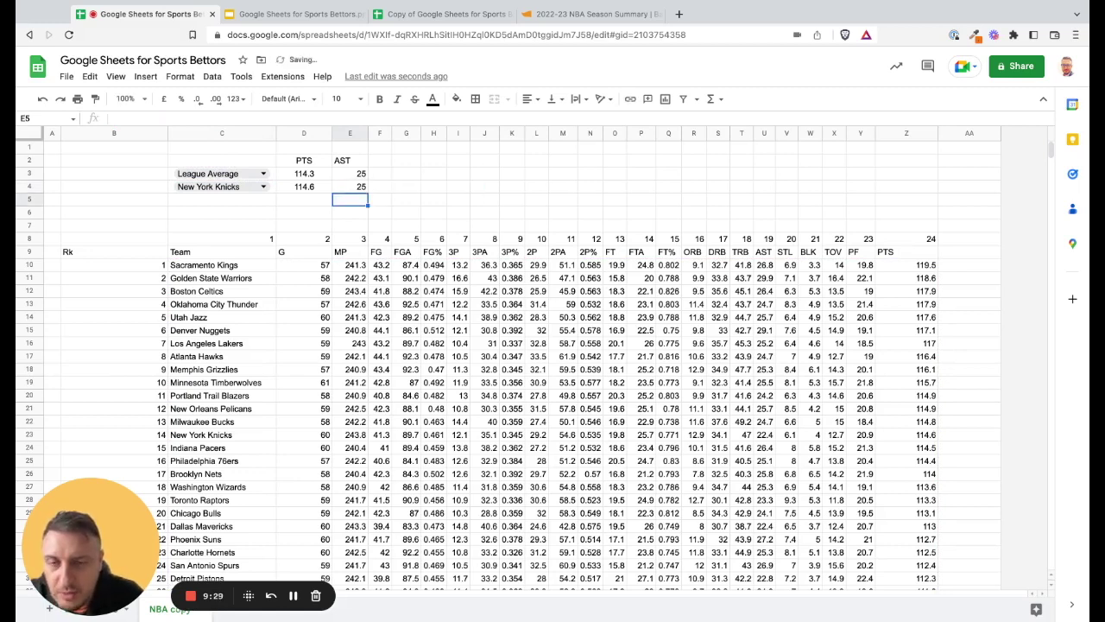
# Inspect the full VLOOKUP formula text in cell E3 without changing it
pyautogui.click(349, 185)
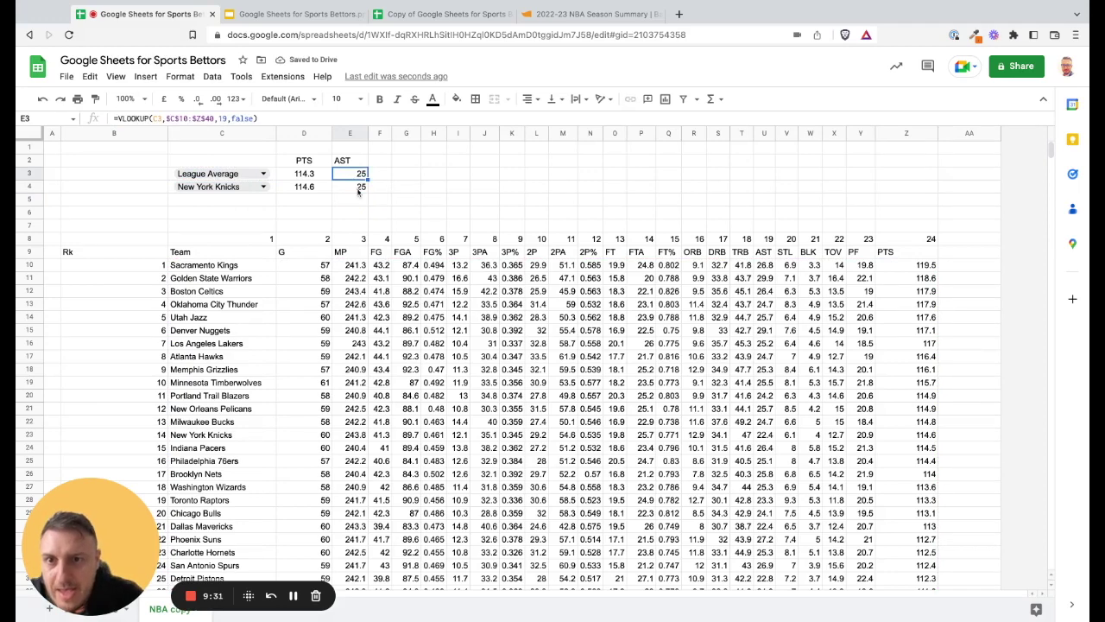
pyautogui.click(358, 175)
pyautogui.moveTo(257, 118); pyautogui.dragTo(107, 118)
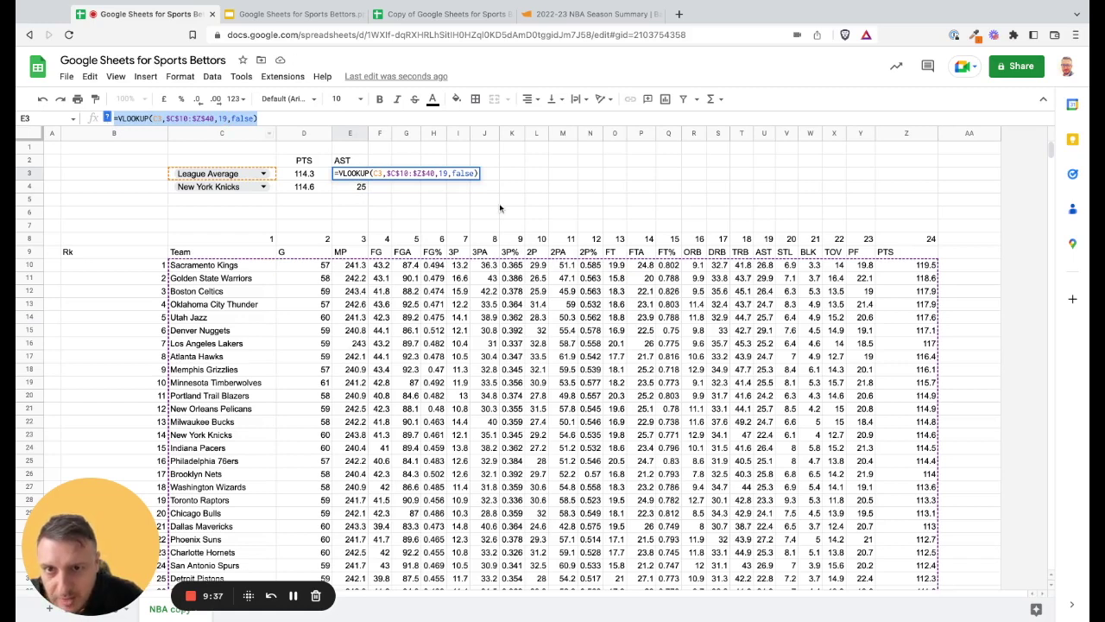
pyautogui.press('Escape')
# Try copying the whole cell E3 into F4 to see how its relative lookup reference shifts
pyautogui.rightClick(357, 175)
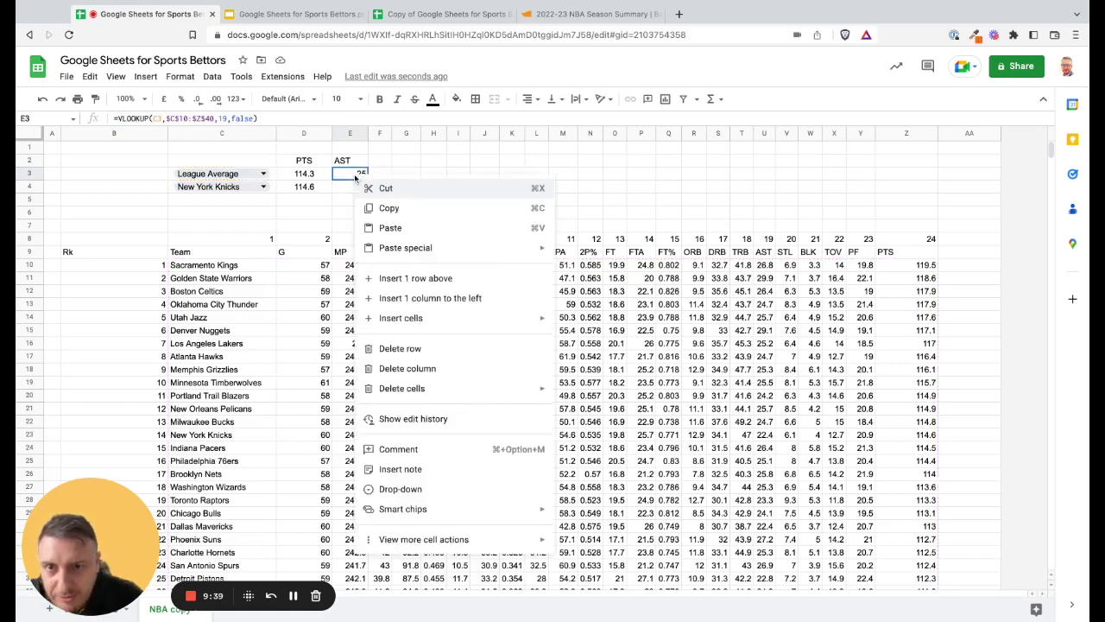
pyautogui.click(389, 208)
pyautogui.click(433, 174)
pyautogui.click(523, 188)
pyautogui.click(384, 185)
pyautogui.hotkey('ctrl', 'v')
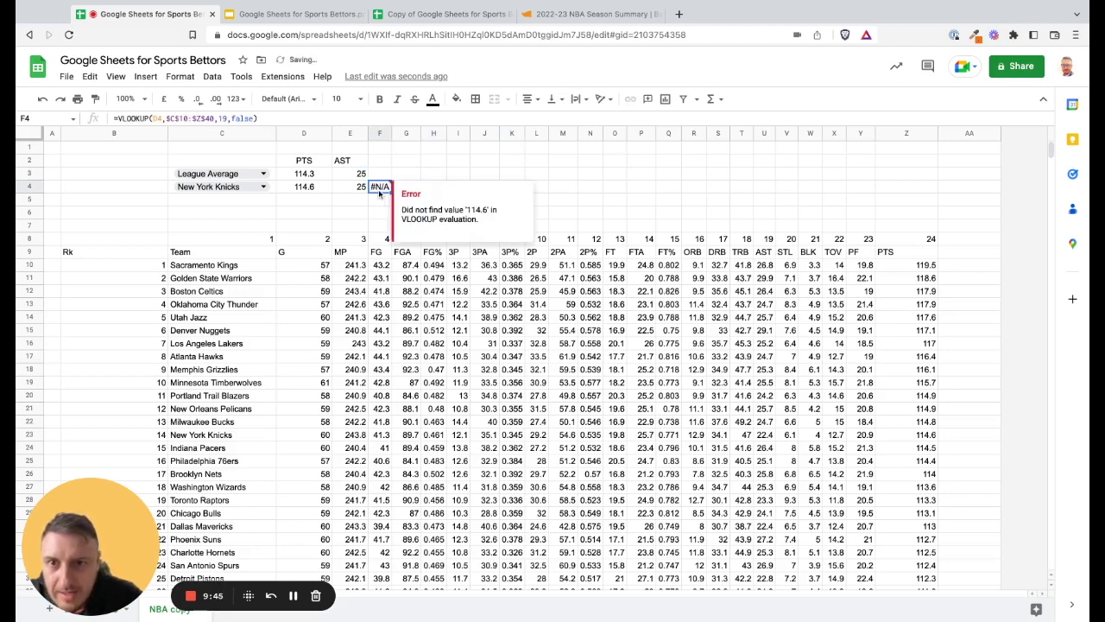
# Compare the full VLOOKUP formula text in E3 with the one in E4
pyautogui.click(353, 173)
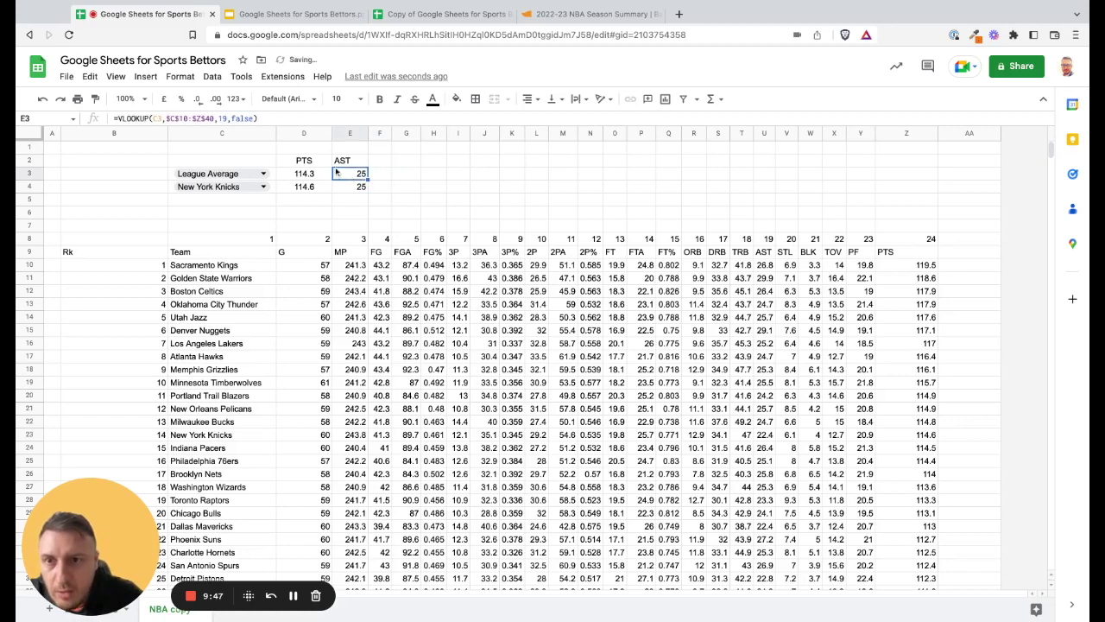
pyautogui.moveTo(167, 118); pyautogui.dragTo(216, 119)
pyautogui.hotkey('ctrl', 'a')
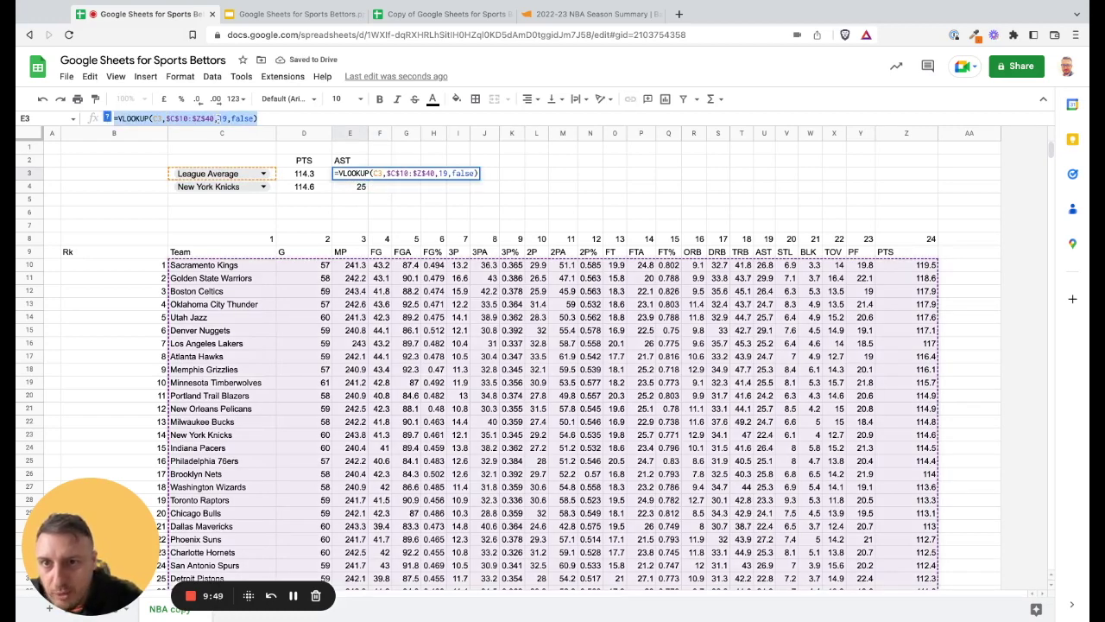
pyautogui.click(455, 213)
pyautogui.click(356, 189)
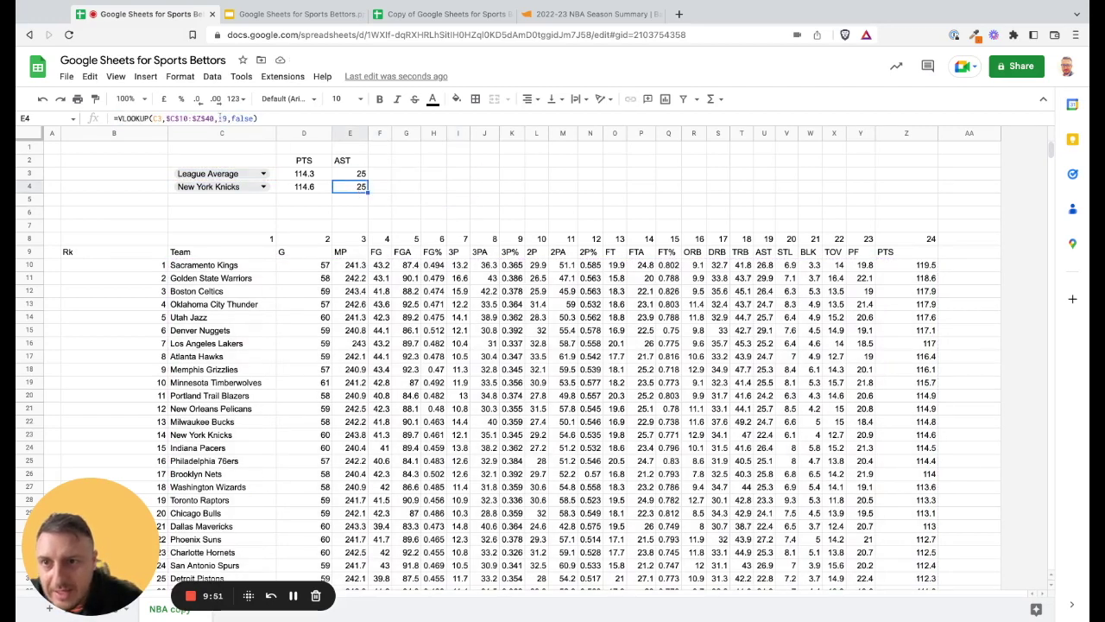
pyautogui.click(122, 119)
pyautogui.hotkey('ctrl', 'a')
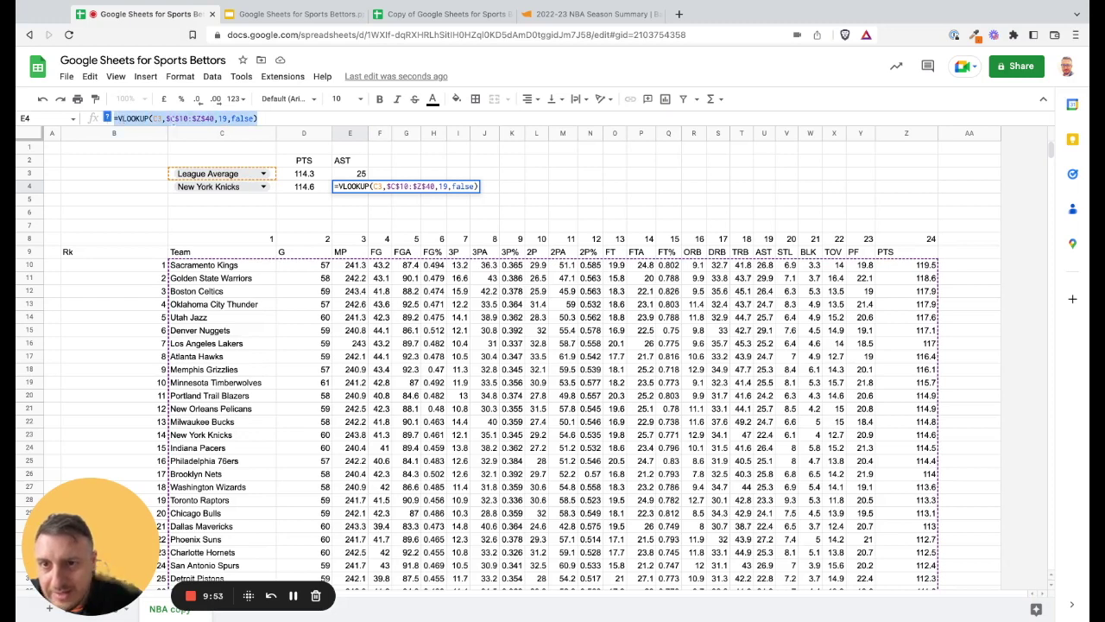
pyautogui.click(484, 160)
# Change the lookup reference in the E4 formula to C4 so it reads =VLOOKUP(C4,$C$10:$Z$40,19,false)
pyautogui.click(349, 189)
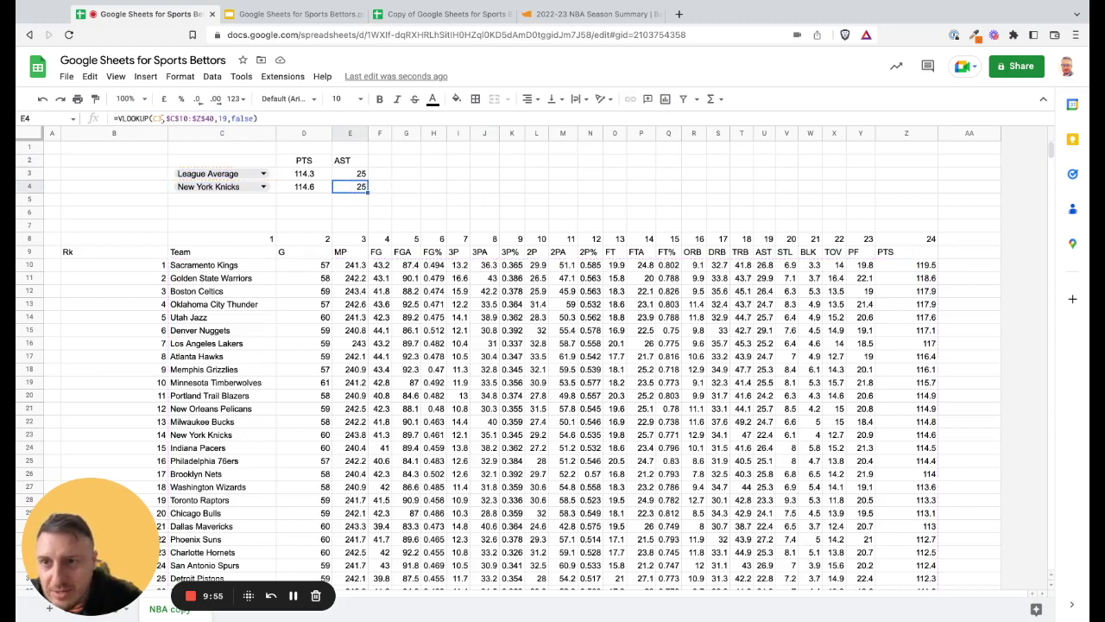
pyautogui.click(160, 119)
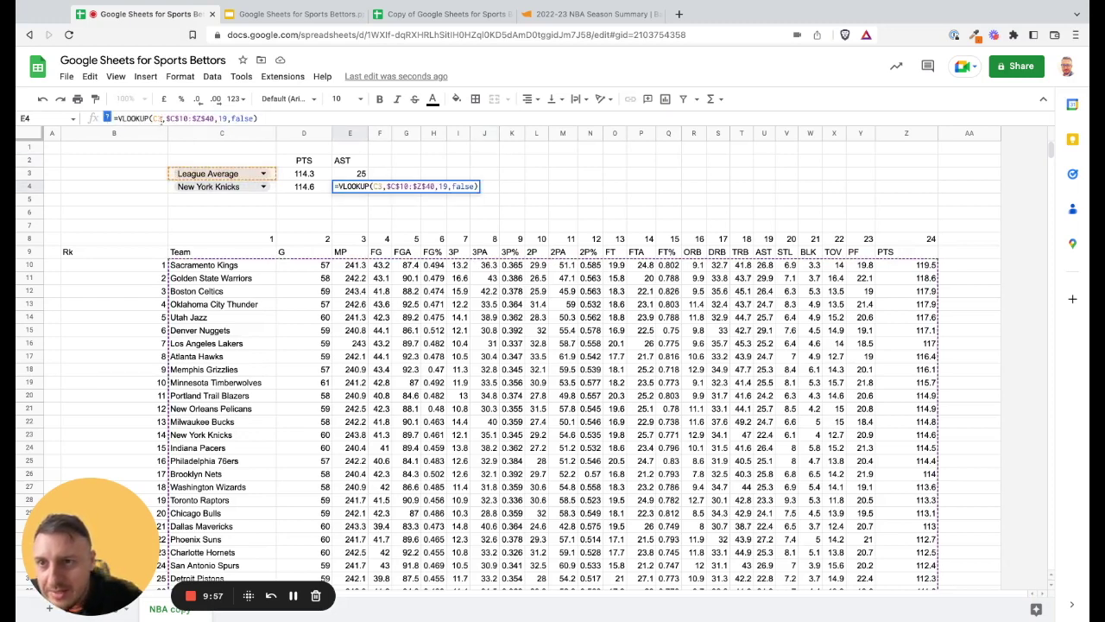
pyautogui.press('BackSpace')
pyautogui.write('4')
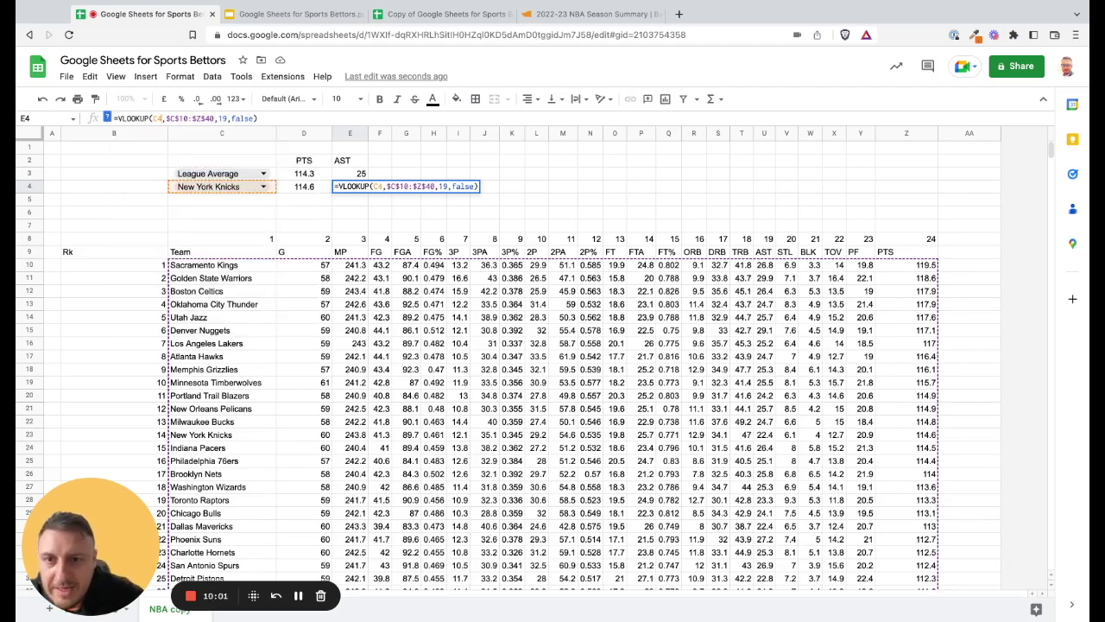
pyautogui.press('Return')
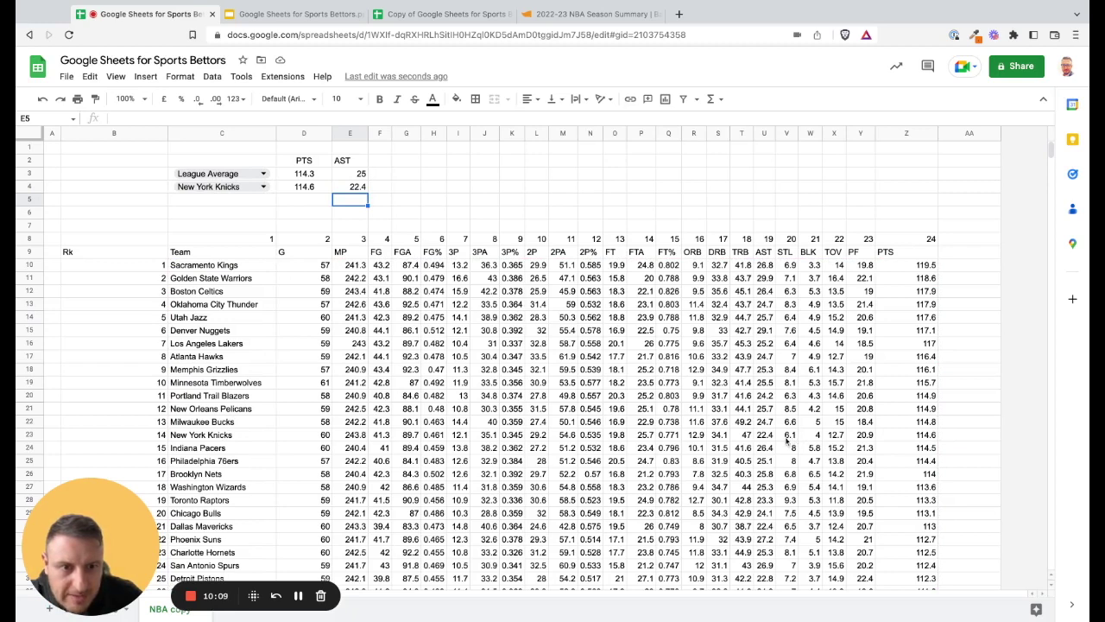
# Apply borders to all cells of the comparison area C2:E4
pyautogui.click(380, 185)
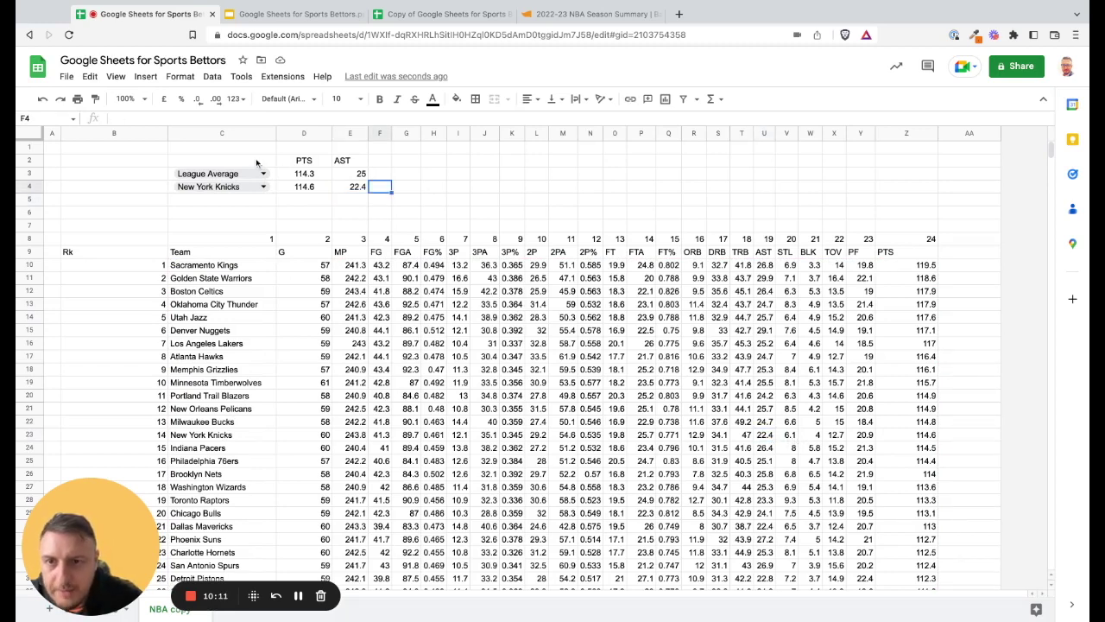
pyautogui.moveTo(256, 162); pyautogui.dragTo(361, 186)
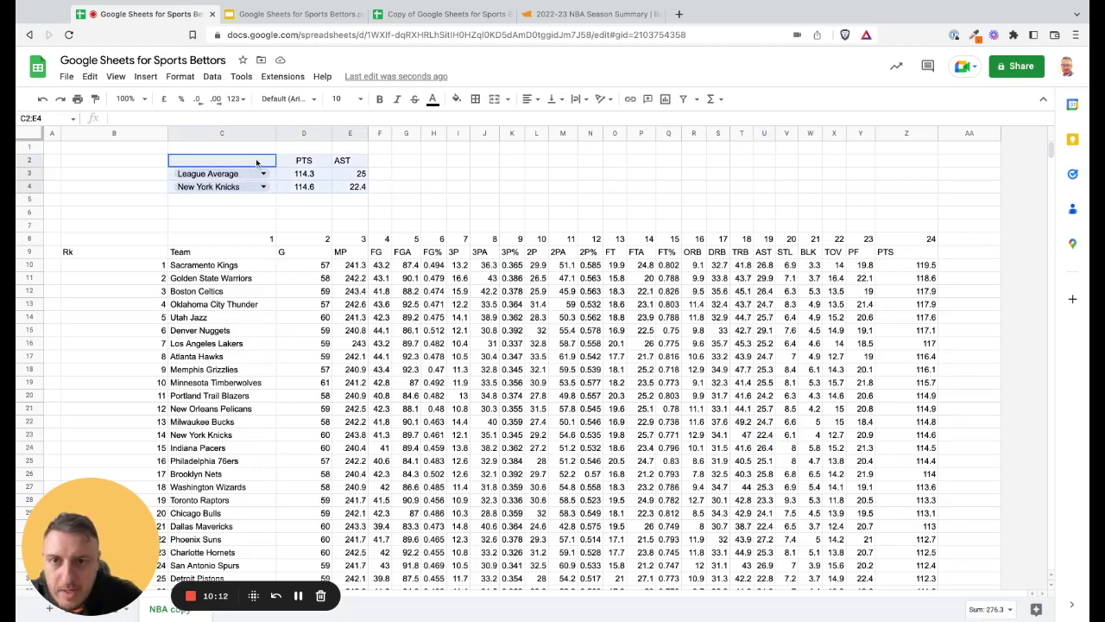
pyautogui.click(475, 99)
pyautogui.click(479, 123)
pyautogui.click(433, 200)
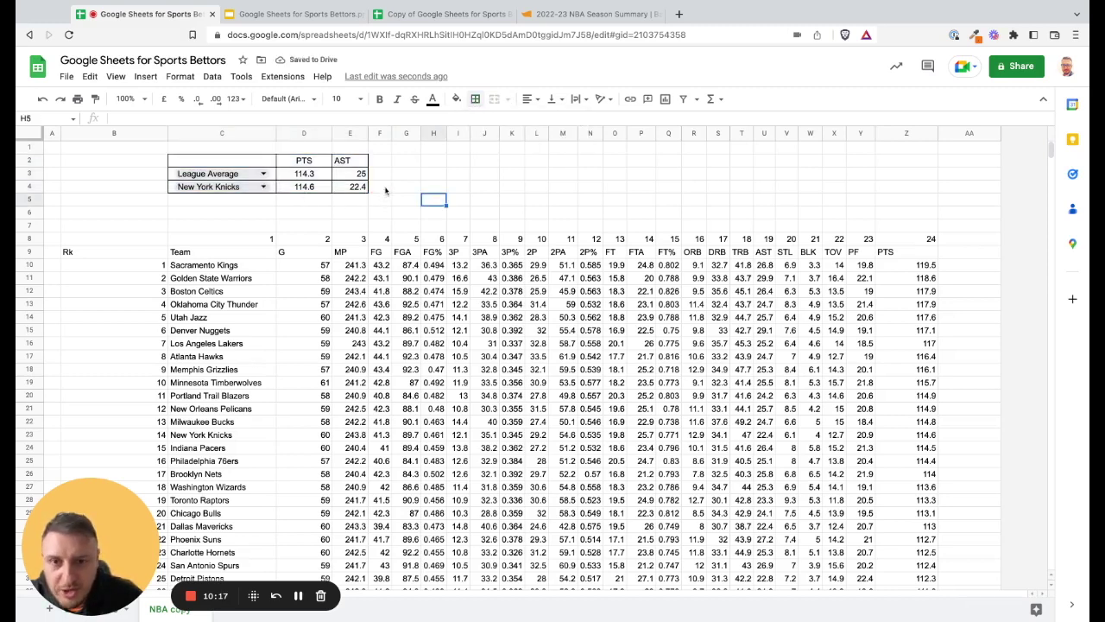
pyautogui.scroll(-3, 404, 180)
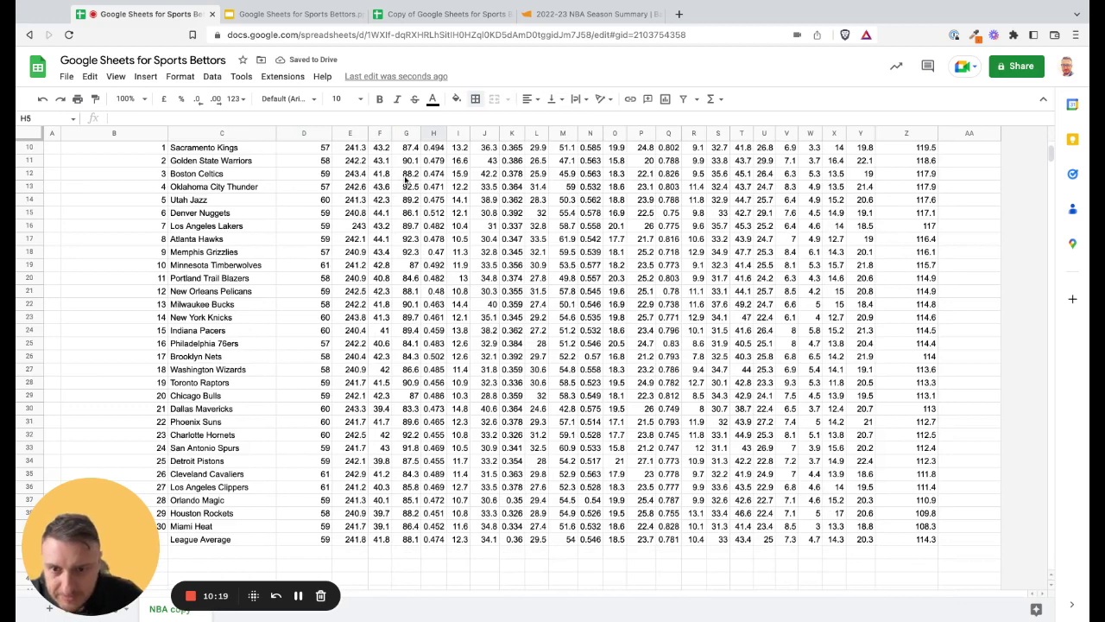
pyautogui.scroll(1, 405, 179)
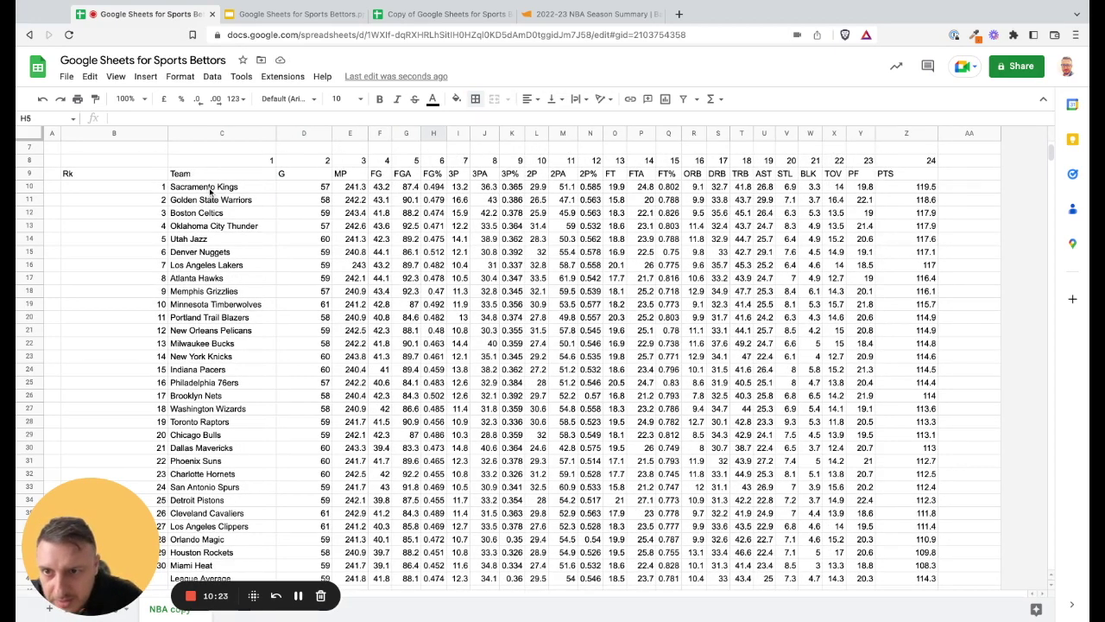
pyautogui.moveTo(209, 192); pyautogui.dragTo(216, 475)
pyautogui.scroll(-2, 216, 293)
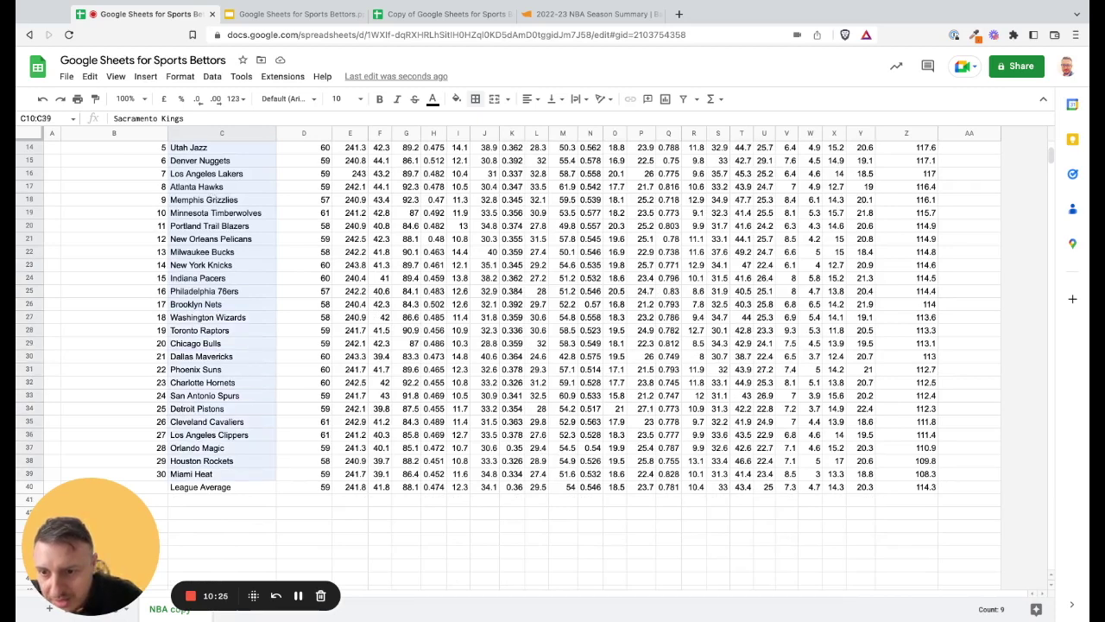
pyautogui.click(380, 265)
pyautogui.scroll(5, 257, 233)
pyautogui.scroll(-2, 255, 220)
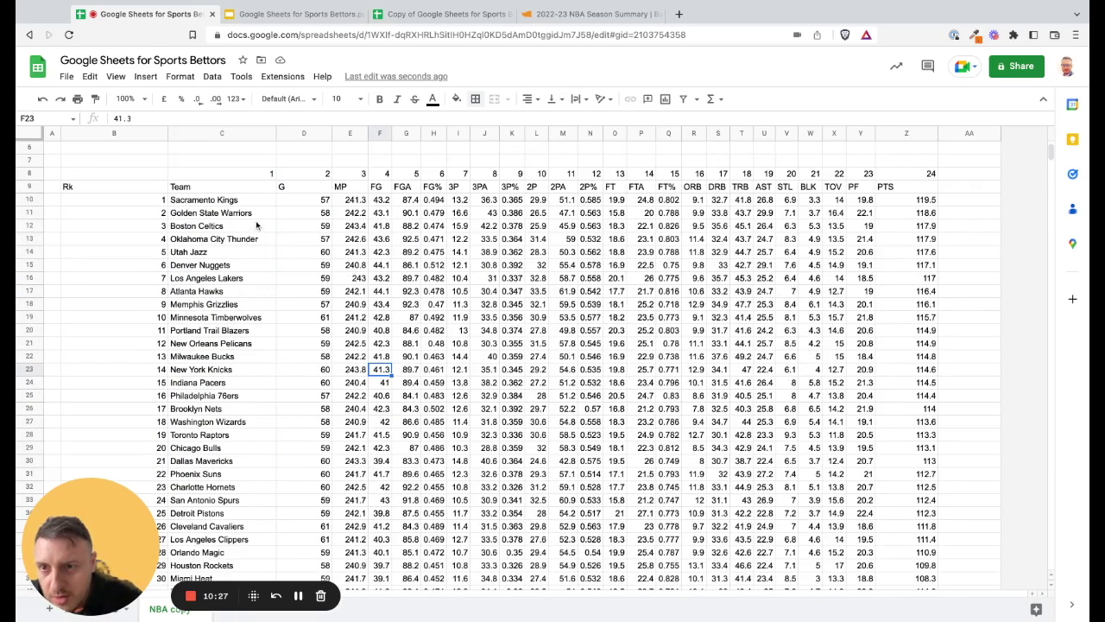
# Copy the team names in C10:C39 and paste them transposed into row 43, starting at C43
pyautogui.click(214, 204)
pyautogui.hotkey('shift', 'Down')
pyautogui.hotkey('shift', 'Down')
pyautogui.hotkey('shift', 'Down')
pyautogui.hotkey('shift', 'Down')
pyautogui.hotkey('shift', 'Down')
pyautogui.hotkey('shift', 'Down')
pyautogui.hotkey('shift', 'Down')
pyautogui.hotkey('shift', 'Down')
pyautogui.hotkey('shift', 'Down')
pyautogui.hotkey('shift', 'Down')
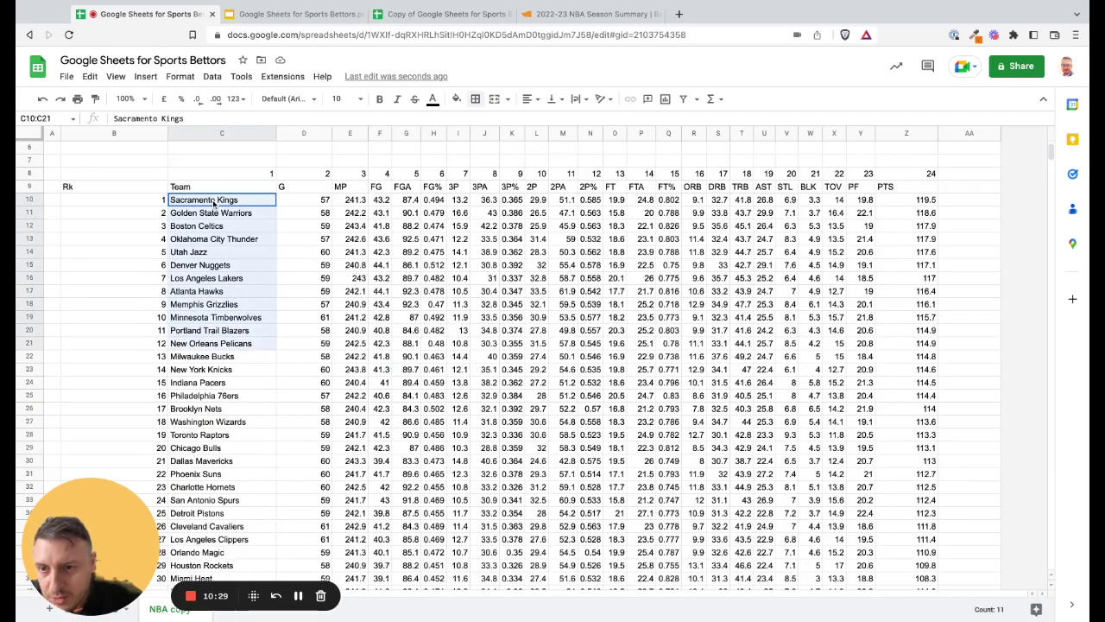
pyautogui.hotkey('shift', 'Down')
pyautogui.hotkey('shift', 'Down')
pyautogui.hotkey('shift', 'Down')
pyautogui.hotkey('shift', 'Down')
pyautogui.hotkey('shift', 'Down')
pyautogui.hotkey('shift', 'Down')
pyautogui.hotkey('shift', 'Down')
pyautogui.hotkey('shift', 'Down')
pyautogui.hotkey('shift', 'Down')
pyautogui.hotkey('shift', 'Down')
pyautogui.hotkey('shift', 'Down')
pyautogui.hotkey('shift', 'Down')
pyautogui.hotkey('shift', 'Down')
pyautogui.hotkey('shift', 'Down')
pyautogui.hotkey('shift', 'Down')
pyautogui.hotkey('shift', 'Down')
pyautogui.hotkey('shift', 'Down')
pyautogui.hotkey('shift', 'Down')
pyautogui.hotkey('shift', 'Down')
pyautogui.rightClick(242, 450)
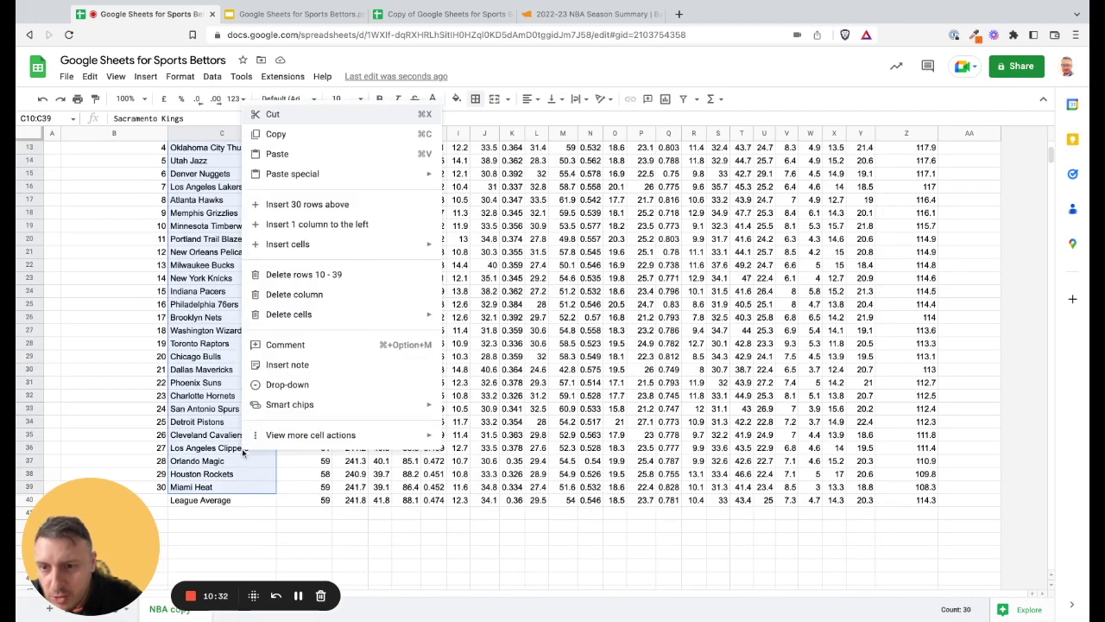
pyautogui.click(276, 135)
pyautogui.scroll(1, 285, 180)
pyautogui.scroll(-7, 272, 181)
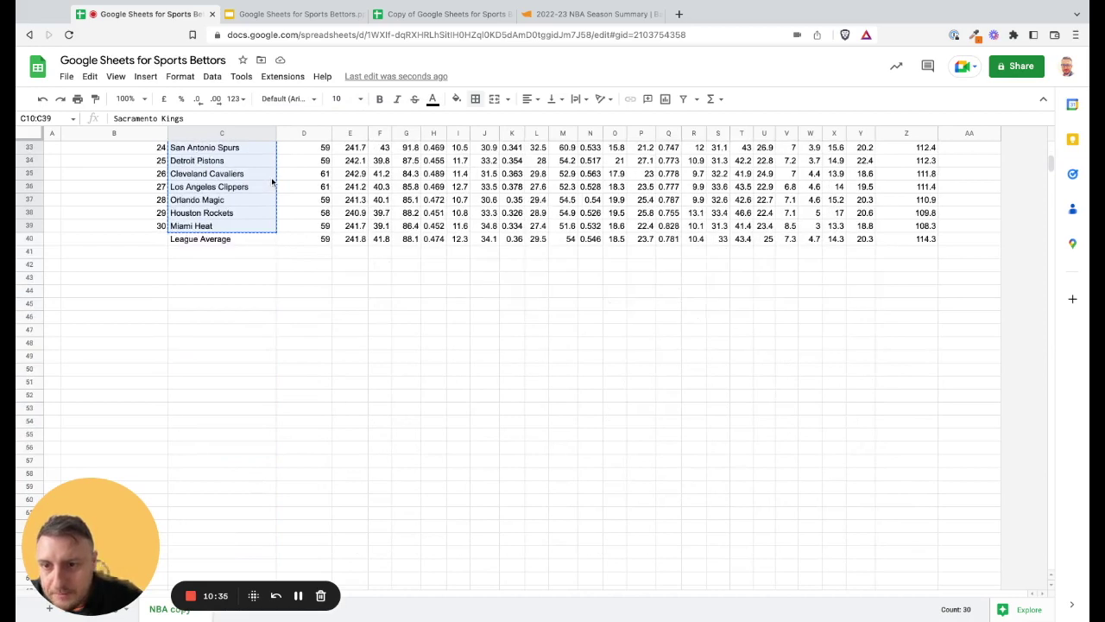
pyautogui.click(175, 278)
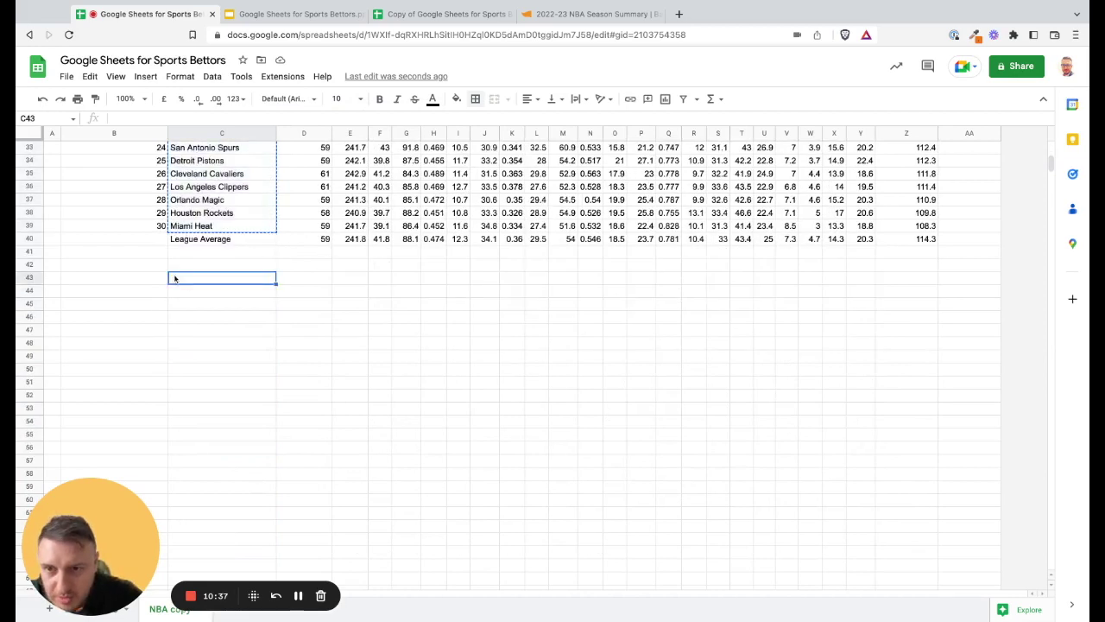
pyautogui.rightClick(175, 278)
pyautogui.moveTo(284, 302)
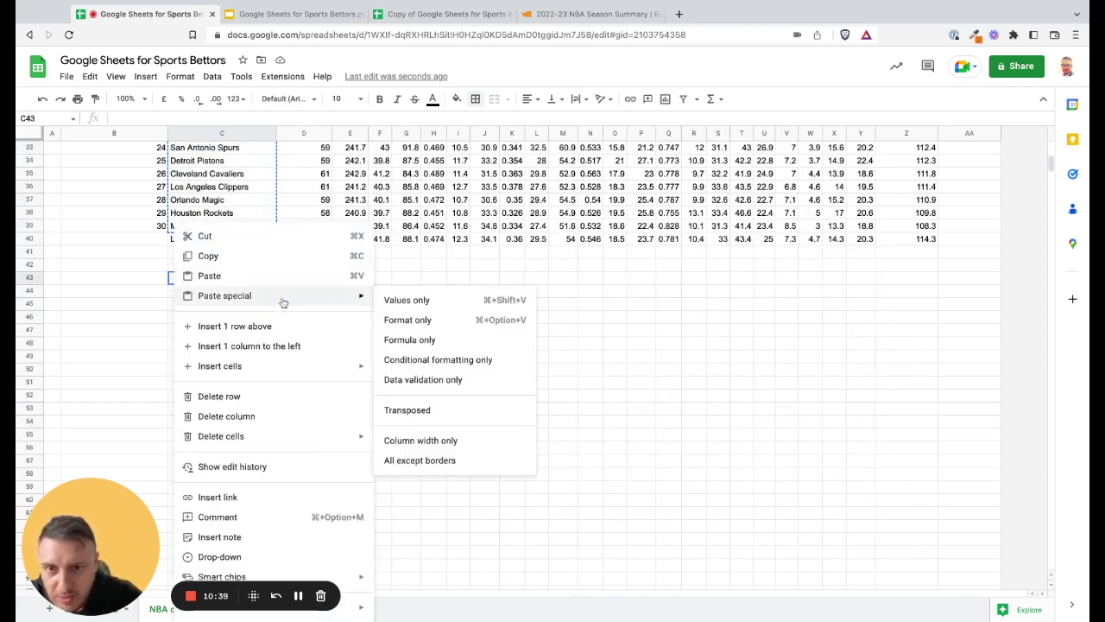
pyautogui.click(430, 411)
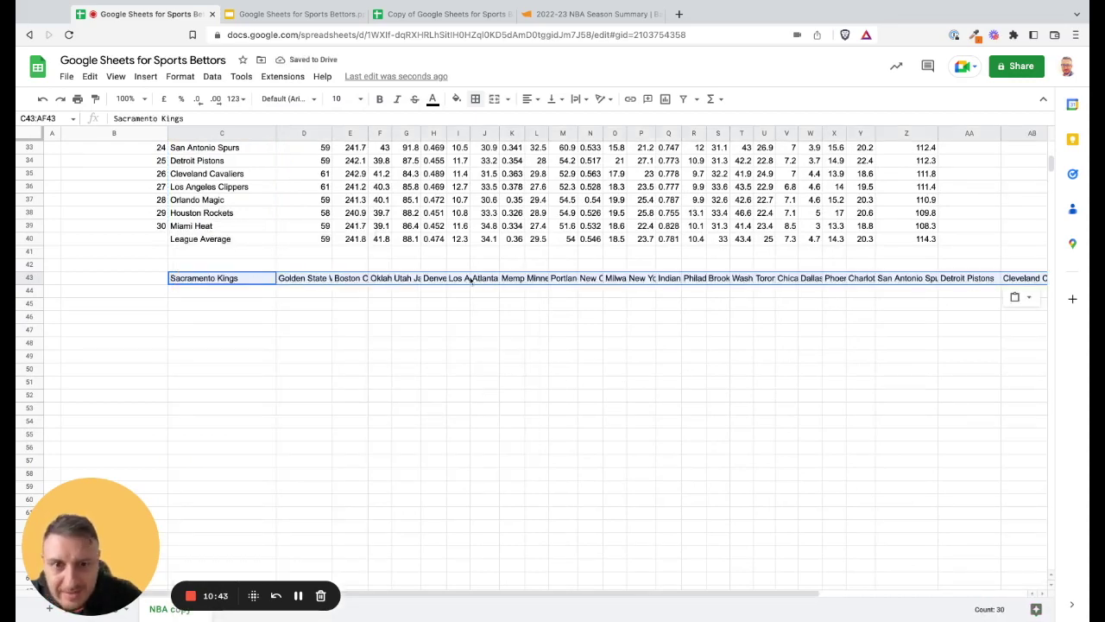
# Copy the PTS values in Z10:Z40 and paste them transposed beneath the team names, starting at C44
pyautogui.scroll(6, 581, 277)
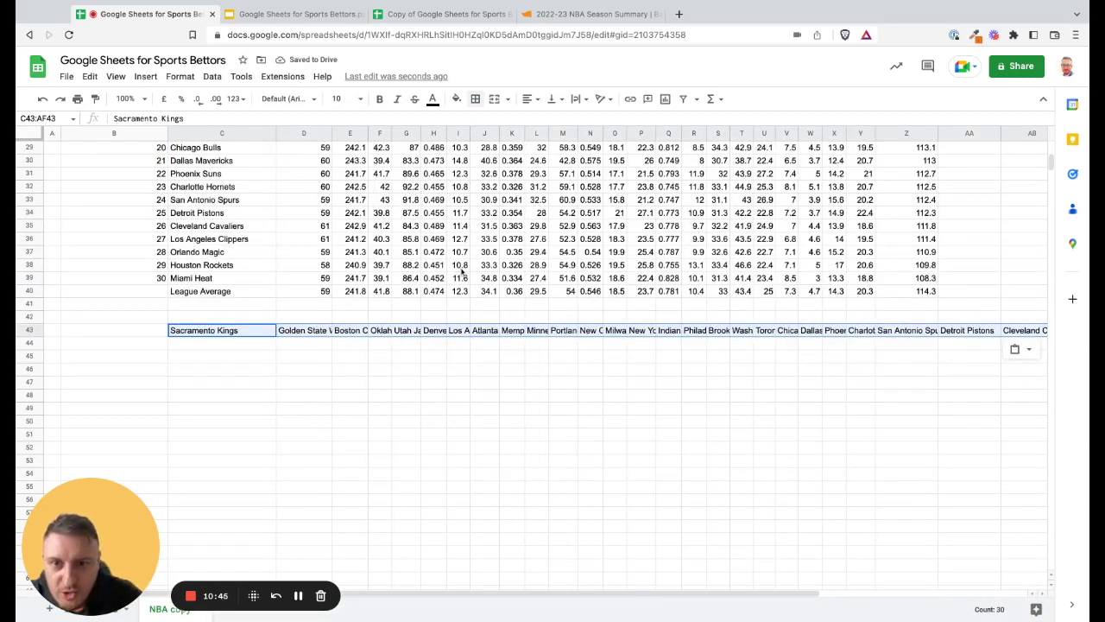
pyautogui.scroll(2, 462, 272)
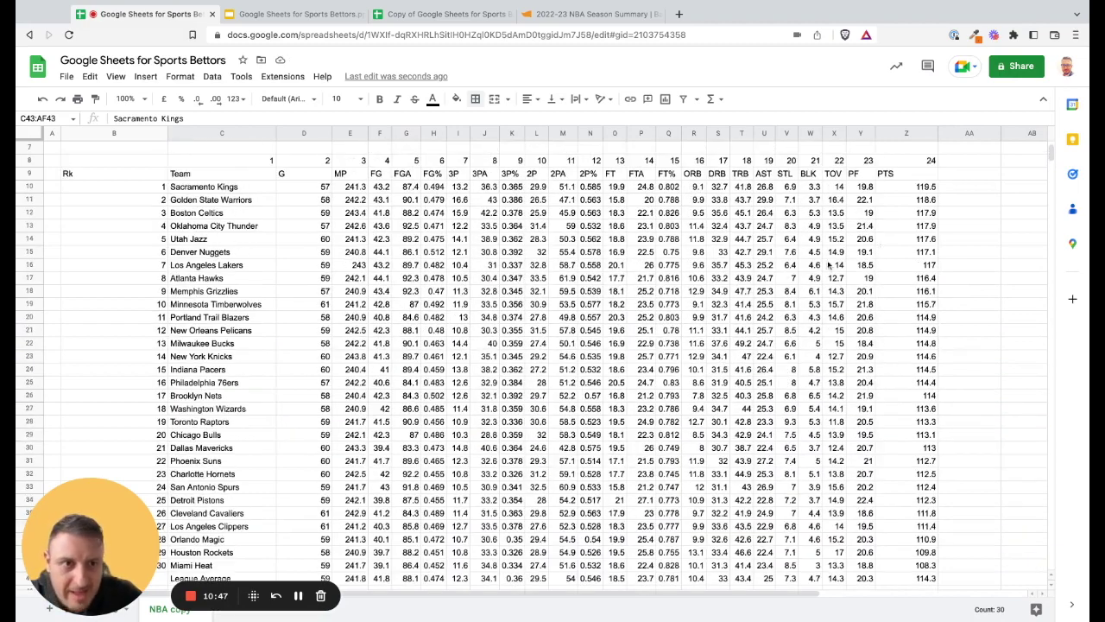
pyautogui.moveTo(925, 185); pyautogui.dragTo(922, 487)
pyautogui.scroll(-2, 926, 186)
pyautogui.rightClick(913, 454)
pyautogui.click(748, 132)
pyautogui.scroll(-3, 221, 481)
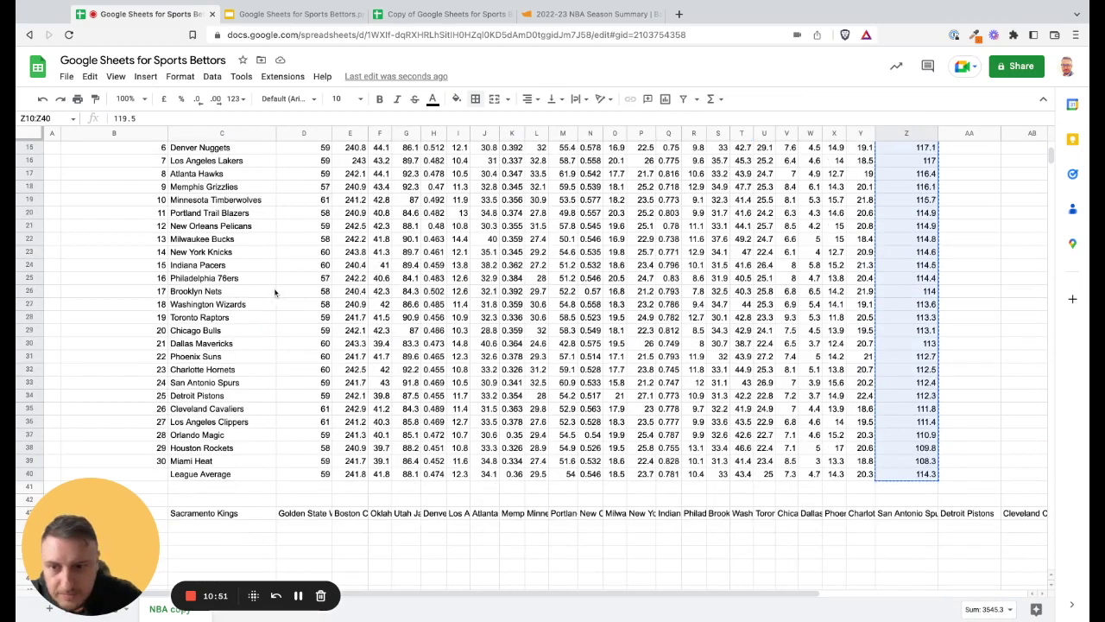
pyautogui.rightClick(209, 443)
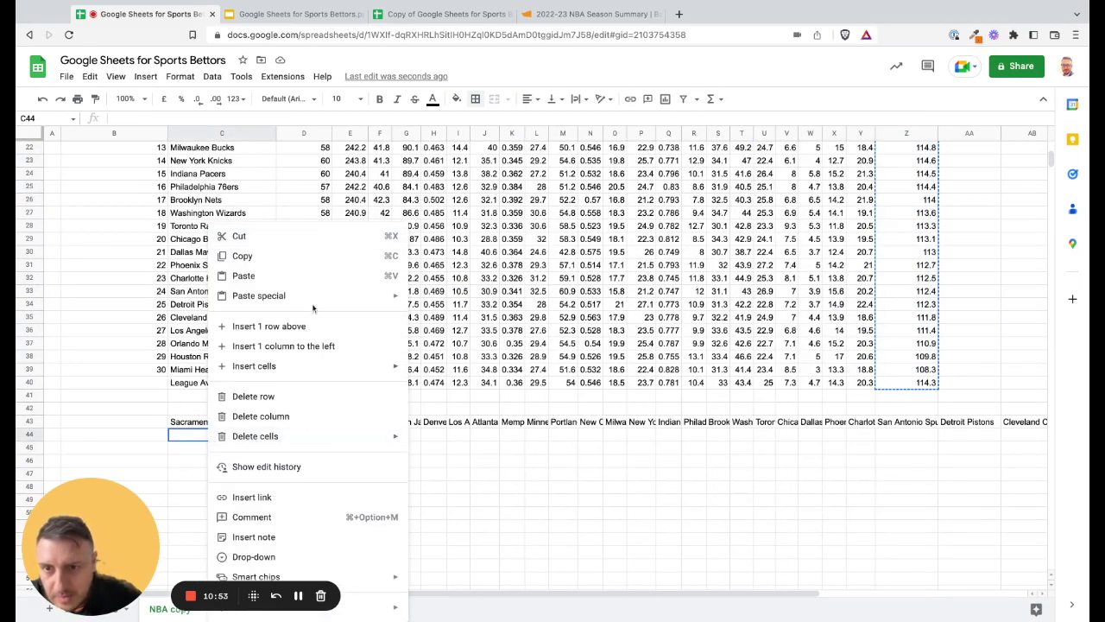
pyautogui.moveTo(311, 299)
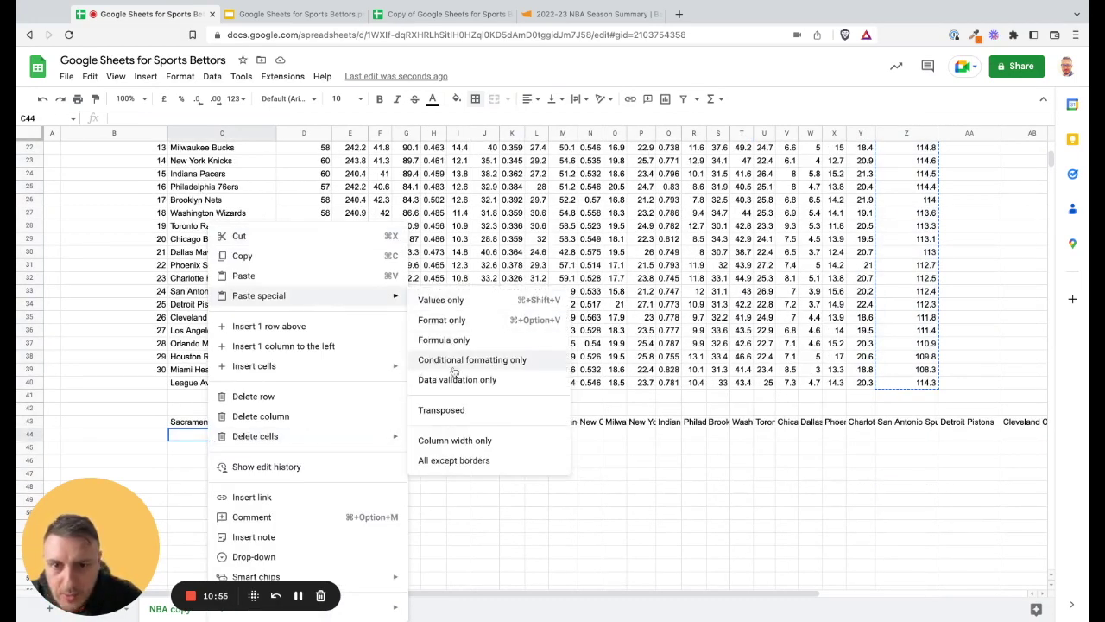
pyautogui.click(449, 411)
# Enter the missing heading League Average in AG43, above the last transposed PTS value
pyautogui.scroll(-3, 444, 422)
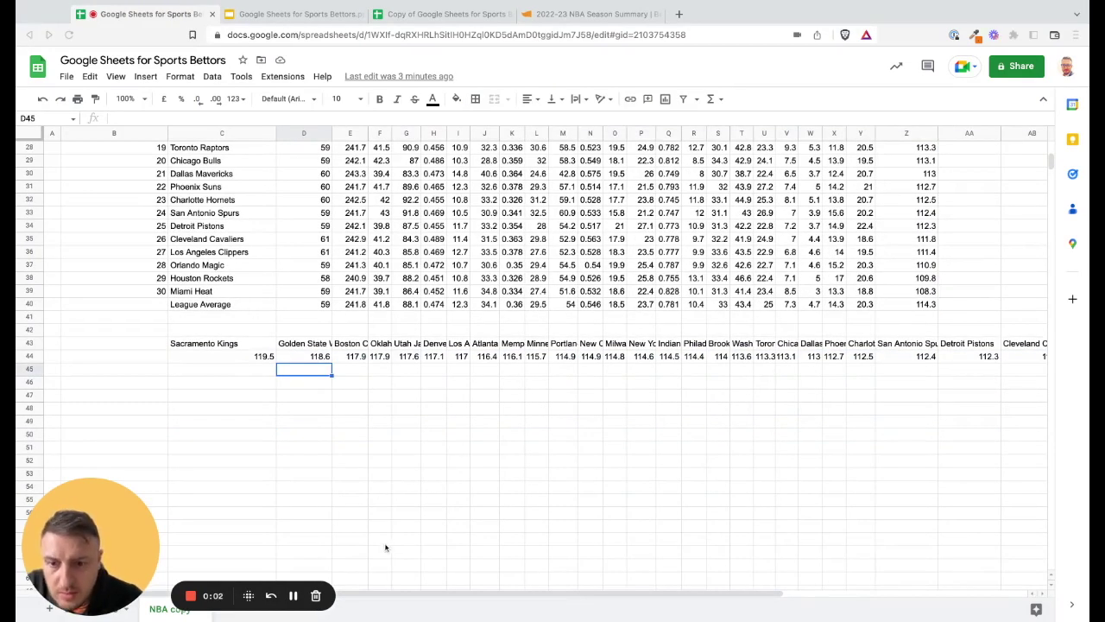
pyautogui.hscroll(5, 354, 596)
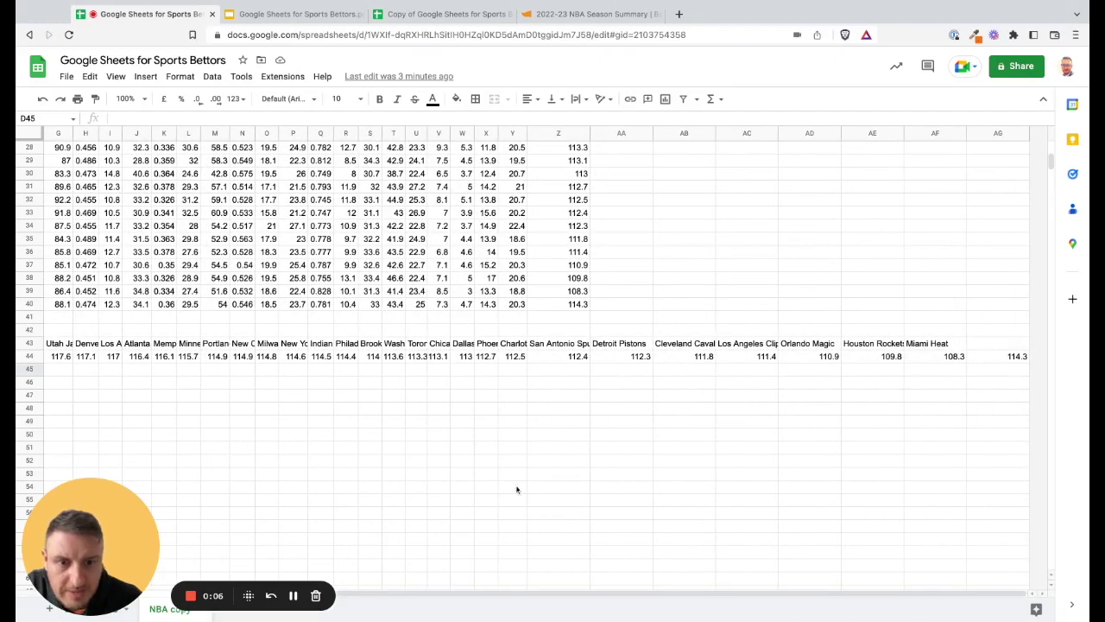
pyautogui.click(980, 346)
pyautogui.write('League Avw')
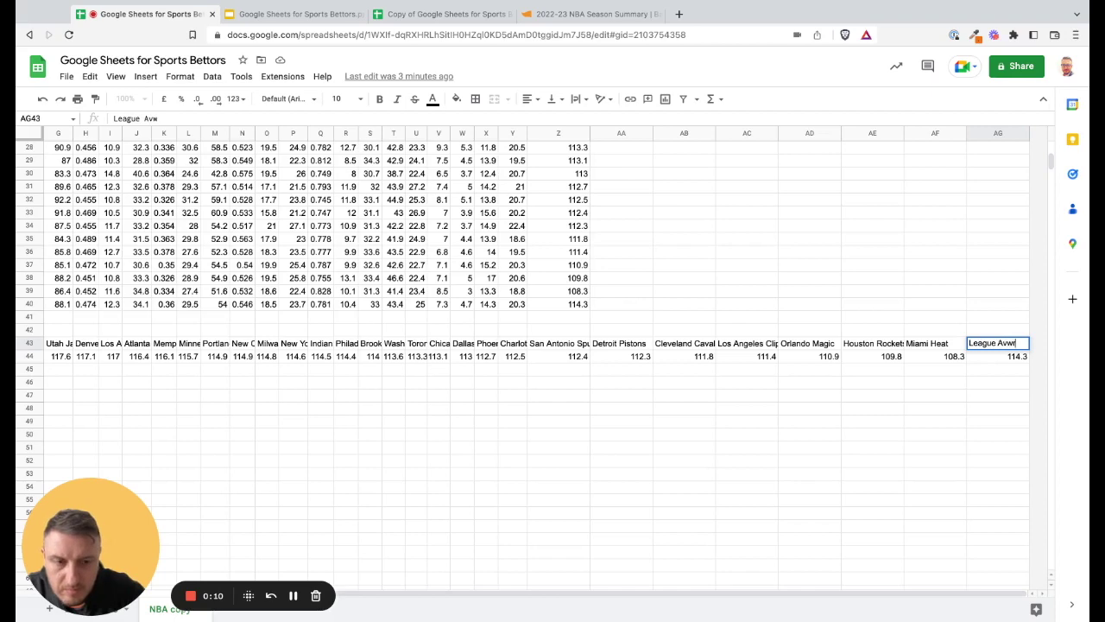
pyautogui.press('BackSpace')
pyautogui.write('erage')
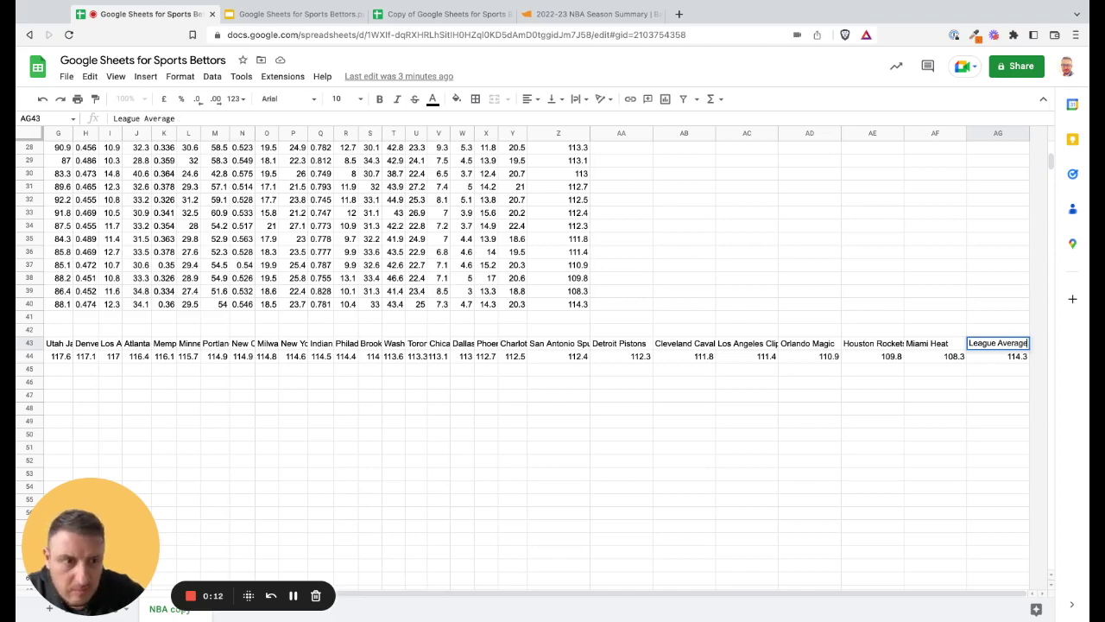
pyautogui.press('Return')
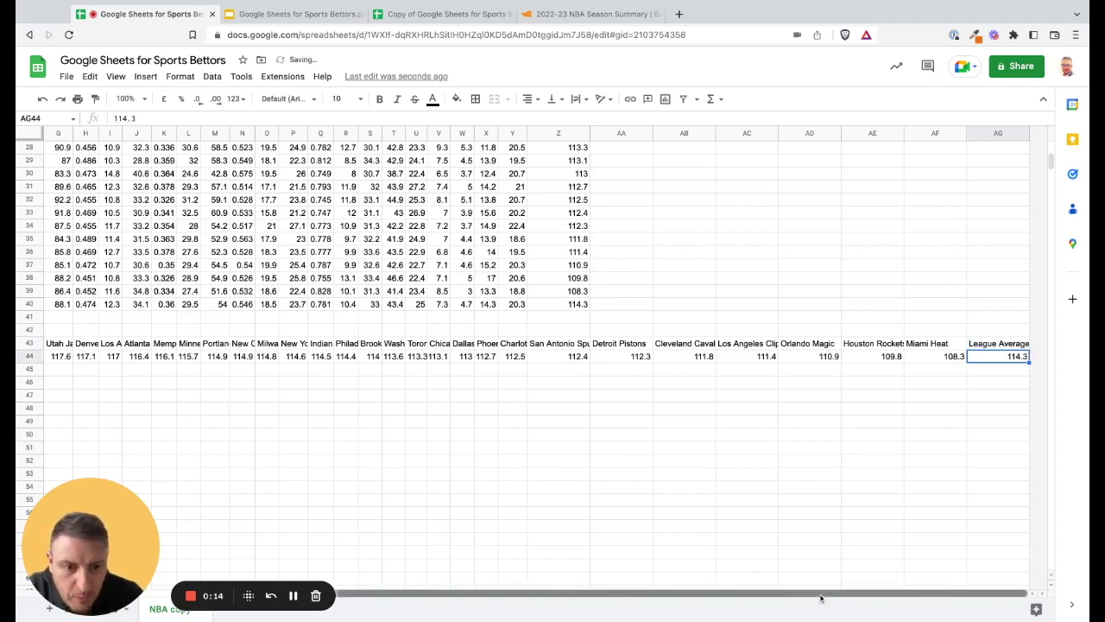
# Add a data validation rule of type Drop-down (from a range) to cells C47:C48, below the transposed table
pyautogui.hscroll(-10, 820, 591)
pyautogui.moveTo(230, 395); pyautogui.dragTo(229, 408)
pyautogui.click(212, 76)
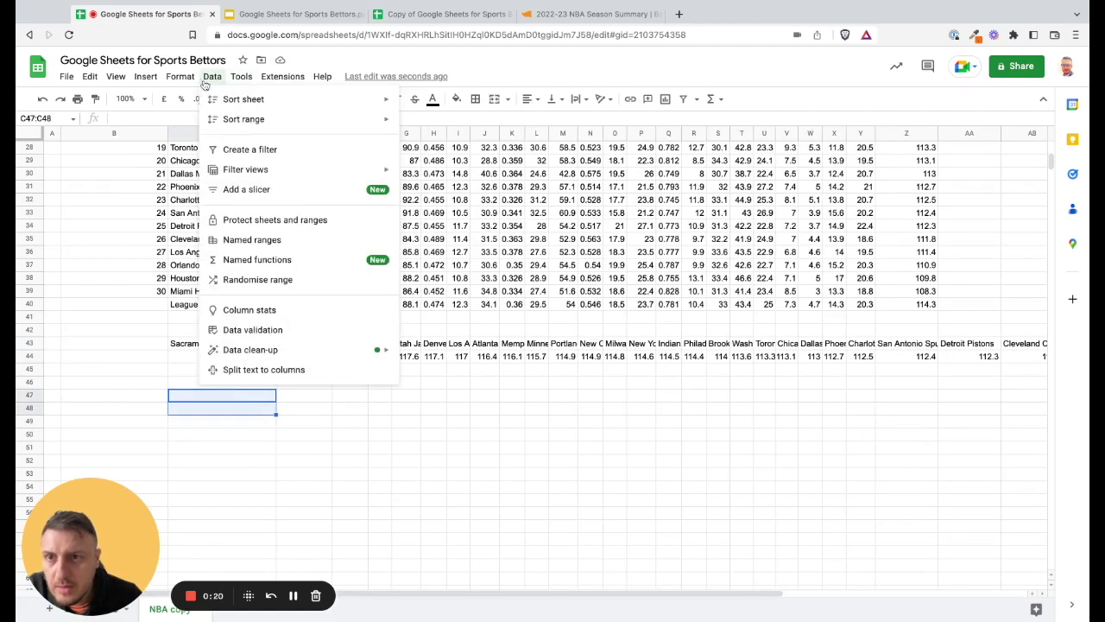
pyautogui.click(259, 330)
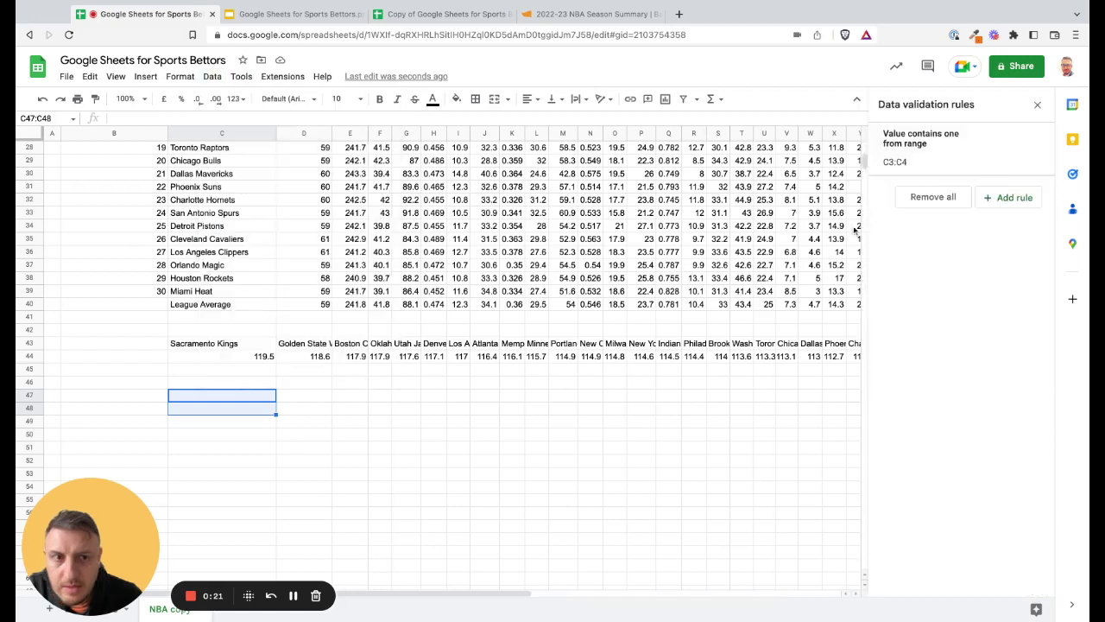
pyautogui.click(998, 199)
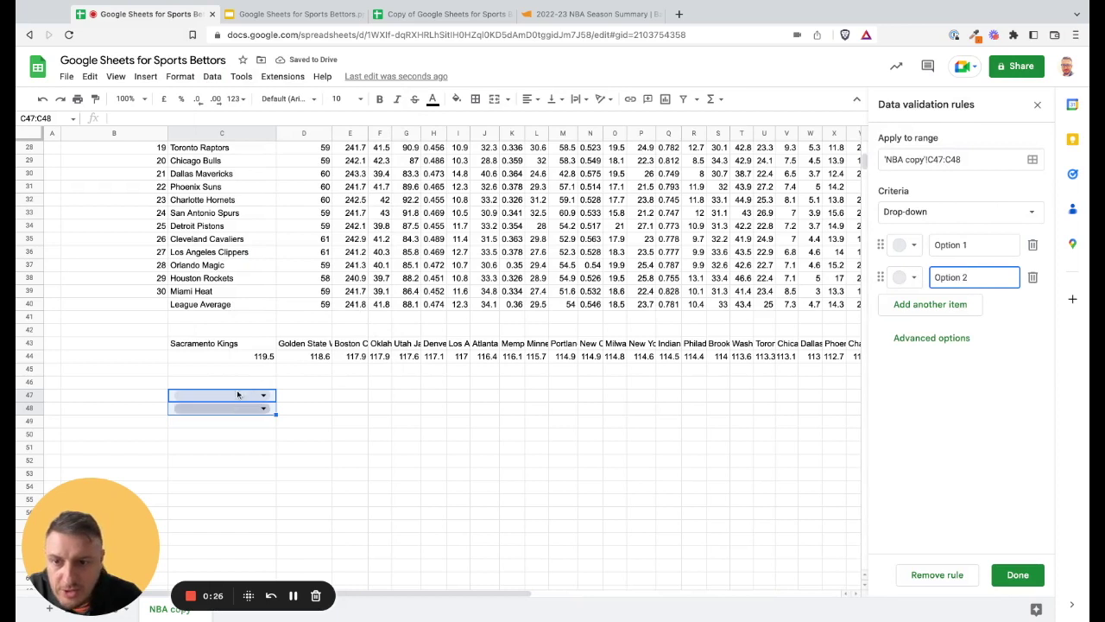
pyautogui.click(940, 213)
pyautogui.click(940, 232)
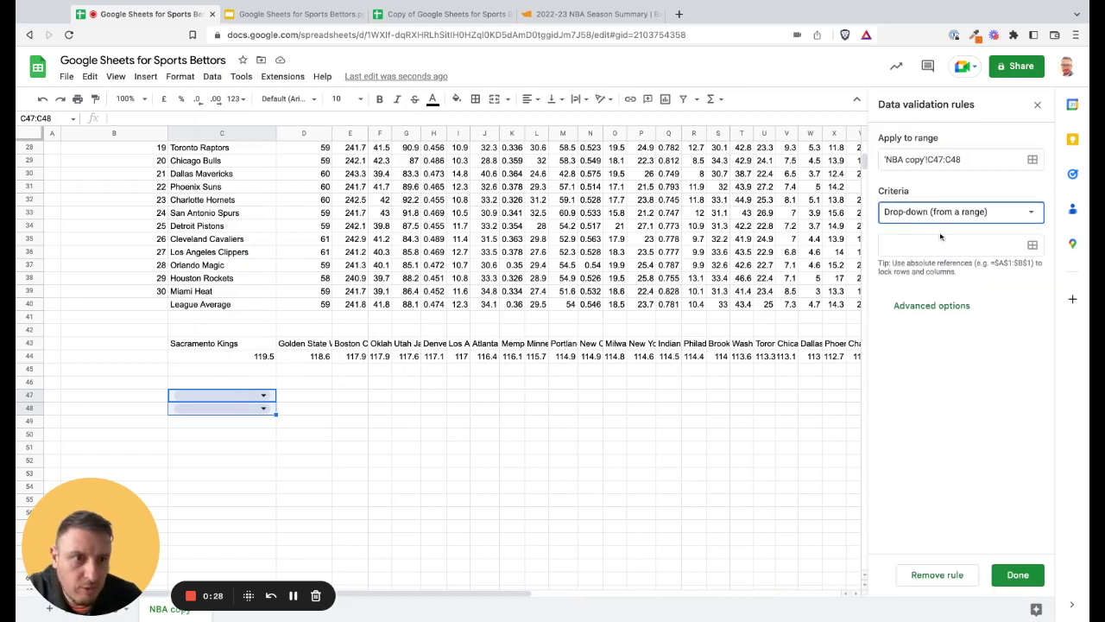
# Set the drop-down source to the transposed team names in C43:AG43, then save the rule and close the validation settings
pyautogui.click(936, 244)
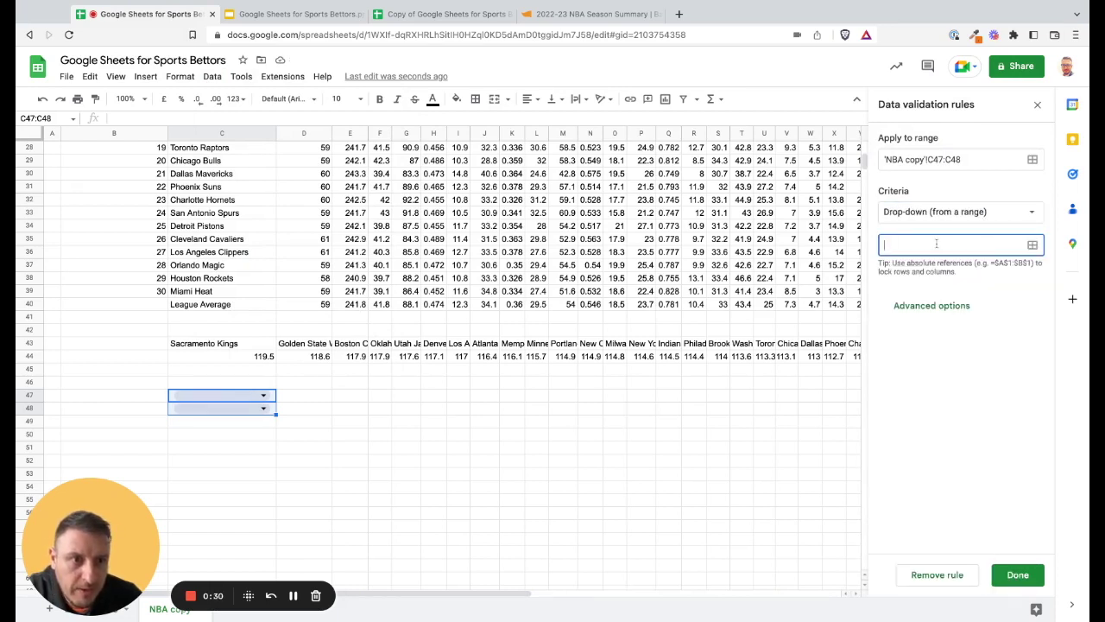
pyautogui.click(212, 346)
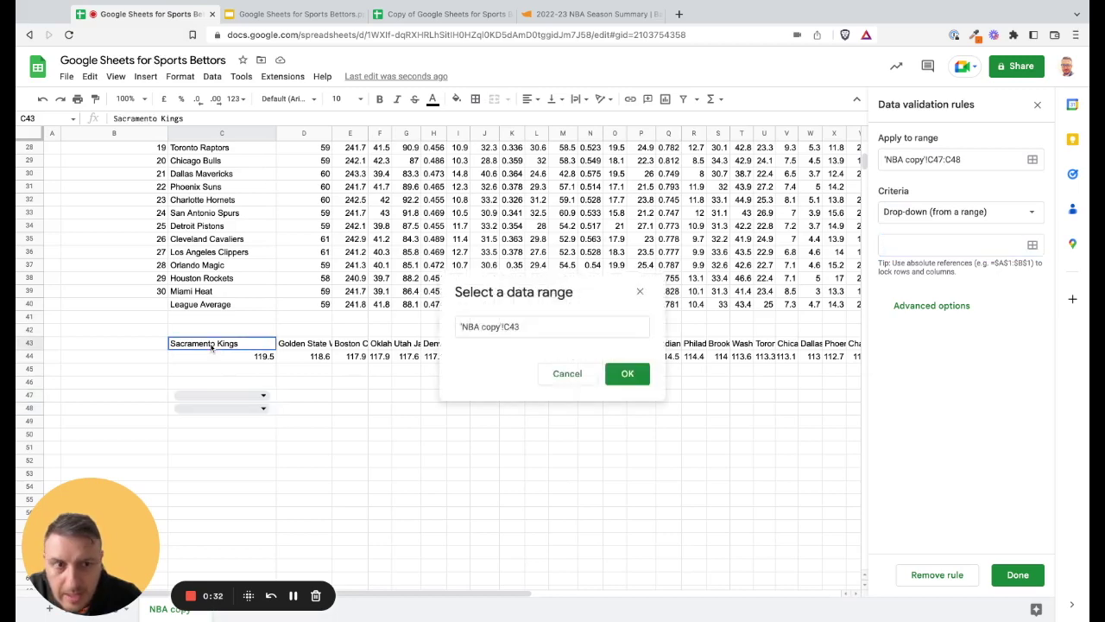
pyautogui.hotkey('shift', 'Right')
pyautogui.hotkey('shift', 'Right')
pyautogui.hotkey('shift', 'Right')
pyautogui.hotkey('shift', 'Right')
pyautogui.hotkey('shift', 'Right')
pyautogui.hotkey('shift', 'Right')
pyautogui.hotkey('shift', 'Right')
pyautogui.hotkey('shift', 'Right')
pyautogui.hotkey('shift', 'Right')
pyautogui.hotkey('shift', 'Right')
pyautogui.hotkey('shift', 'Right')
pyautogui.hotkey('shift', 'Right')
pyautogui.hotkey('shift', 'Right')
pyautogui.hotkey('shift', 'Right')
pyautogui.hotkey('shift', 'Right')
pyautogui.hotkey('shift', 'Right')
pyautogui.hotkey('shift', 'Right')
pyautogui.hotkey('shift', 'Right')
pyautogui.hotkey('shift', 'Right')
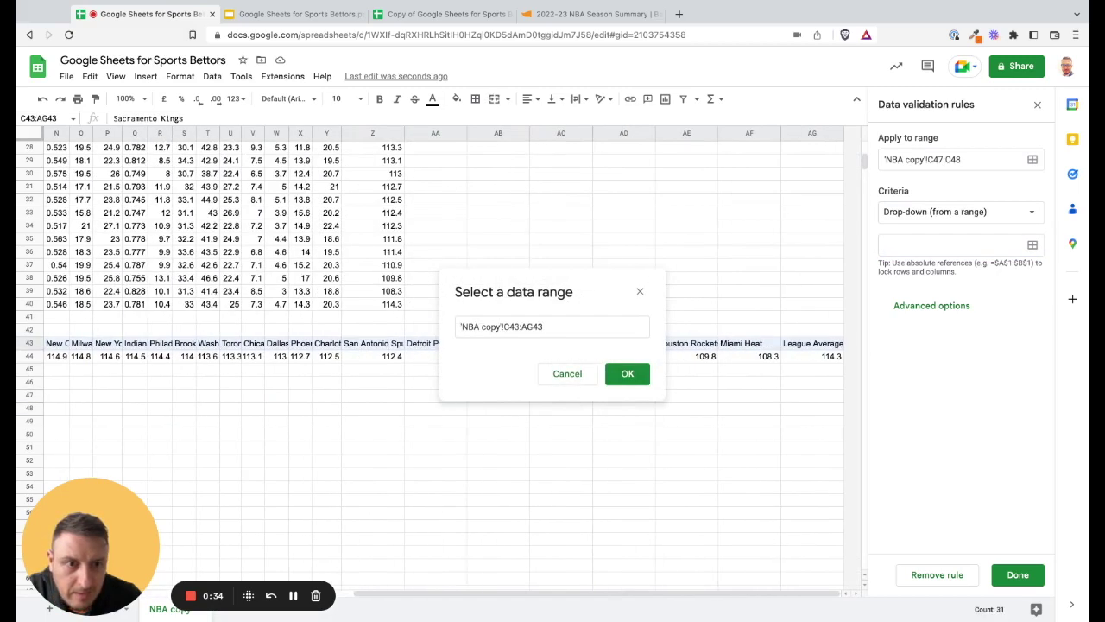
pyautogui.click(632, 372)
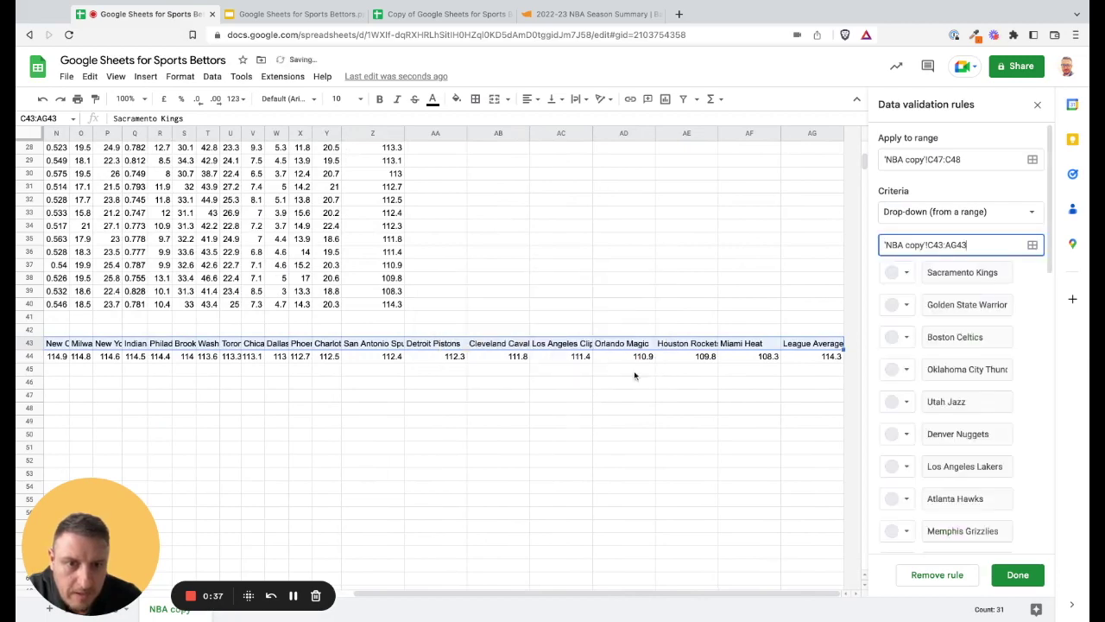
pyautogui.click(1016, 577)
pyautogui.click(1037, 105)
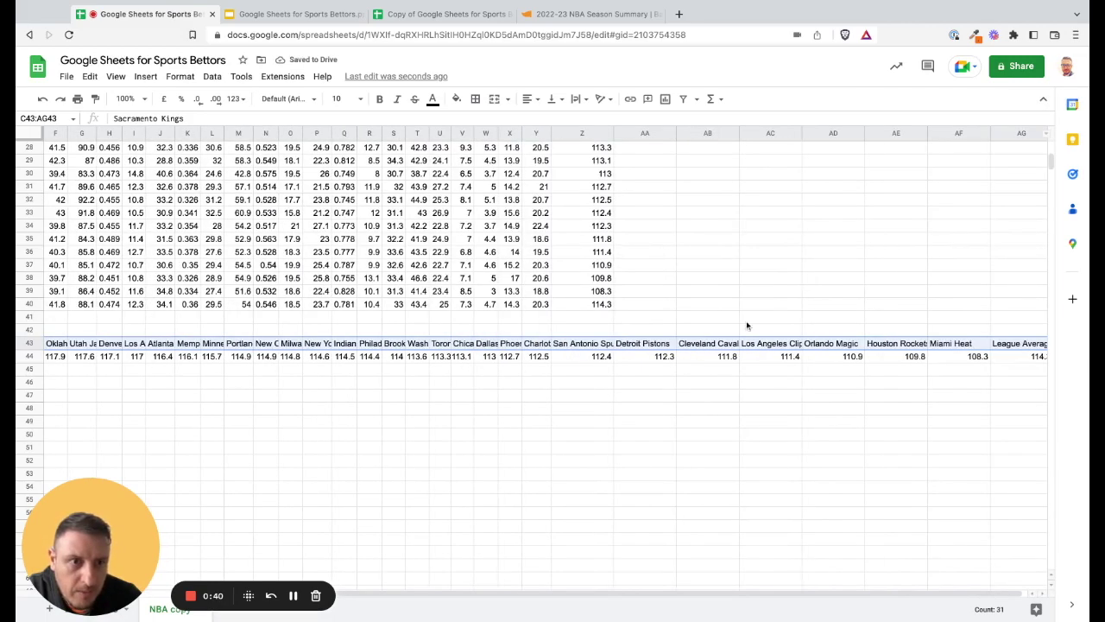
# Choose Boston Celtics in the C47 drop-down and Oklahoma City Thunder in the C48 drop-down
pyautogui.hscroll(-5, 372, 593)
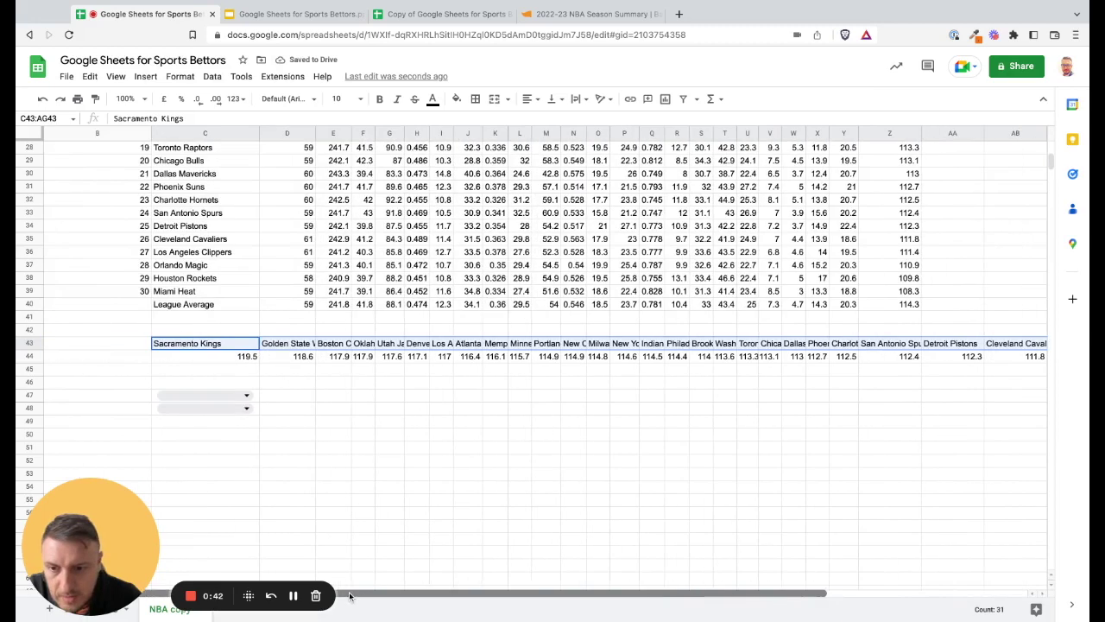
pyautogui.click(248, 396)
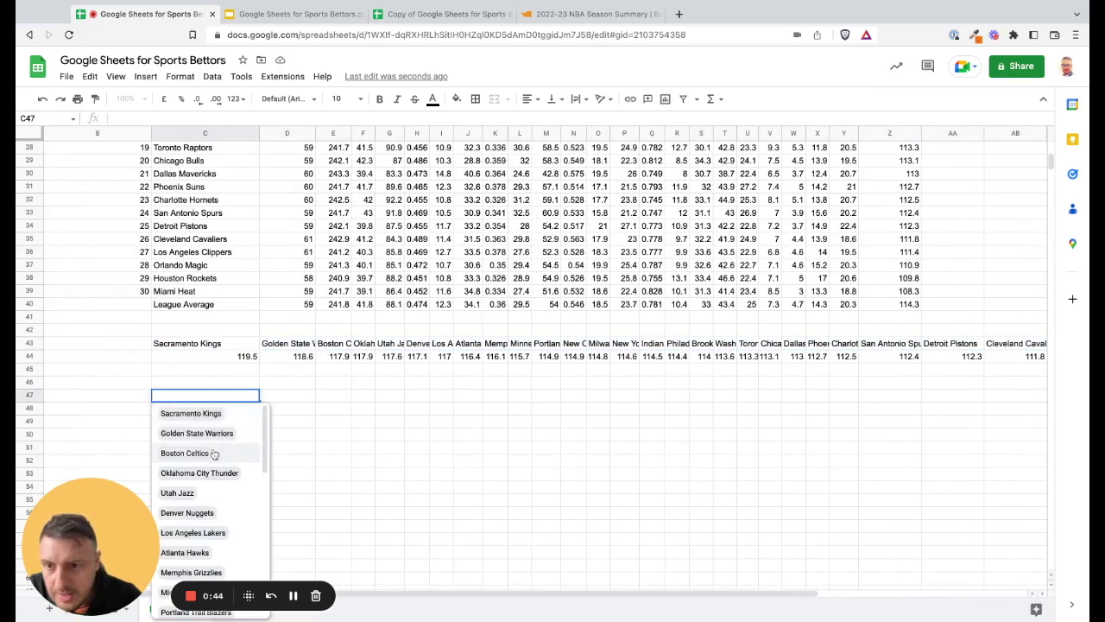
pyautogui.click(212, 452)
pyautogui.click(247, 407)
pyautogui.click(197, 486)
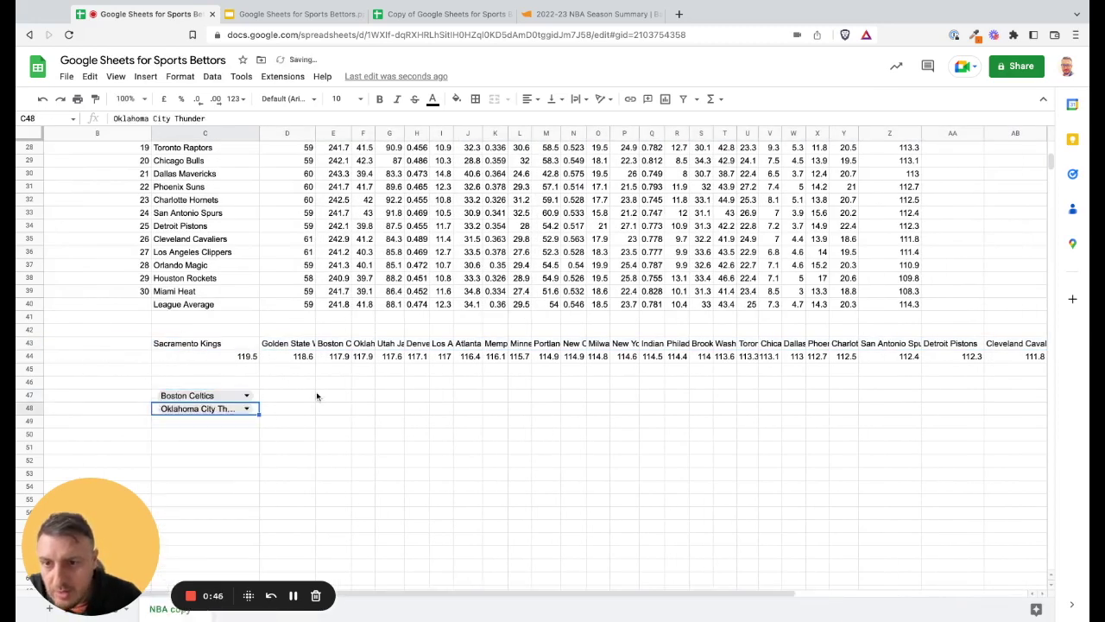
# Enter =HLOOKUP(C47,C43:AG44,2,false) in D47 to look up the PTS value of the team chosen in C47
pyautogui.click(308, 396)
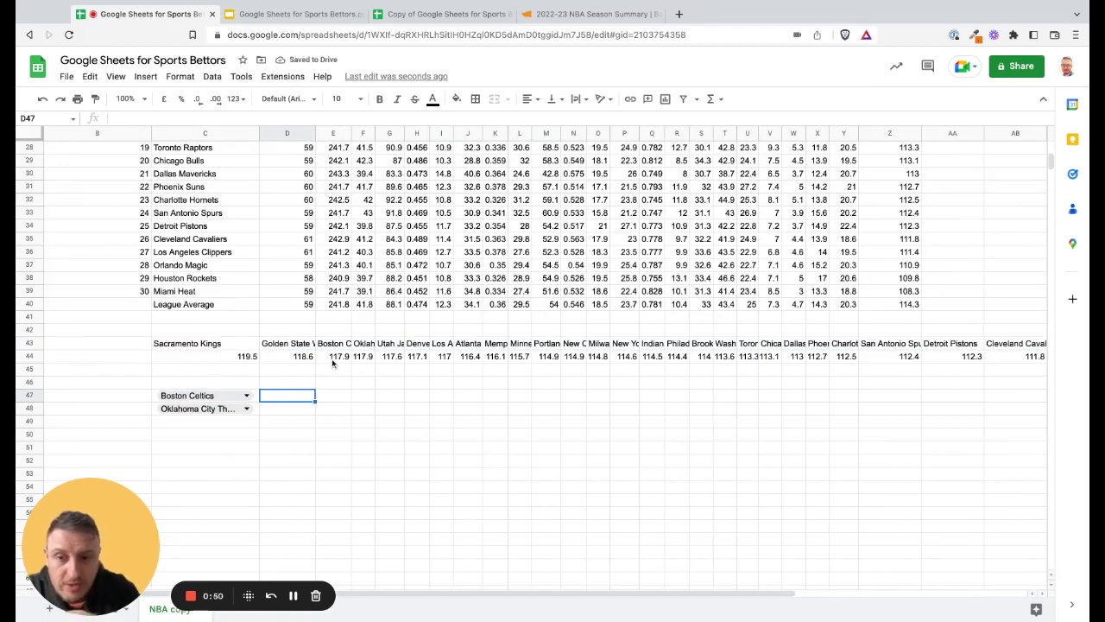
pyautogui.write('=')
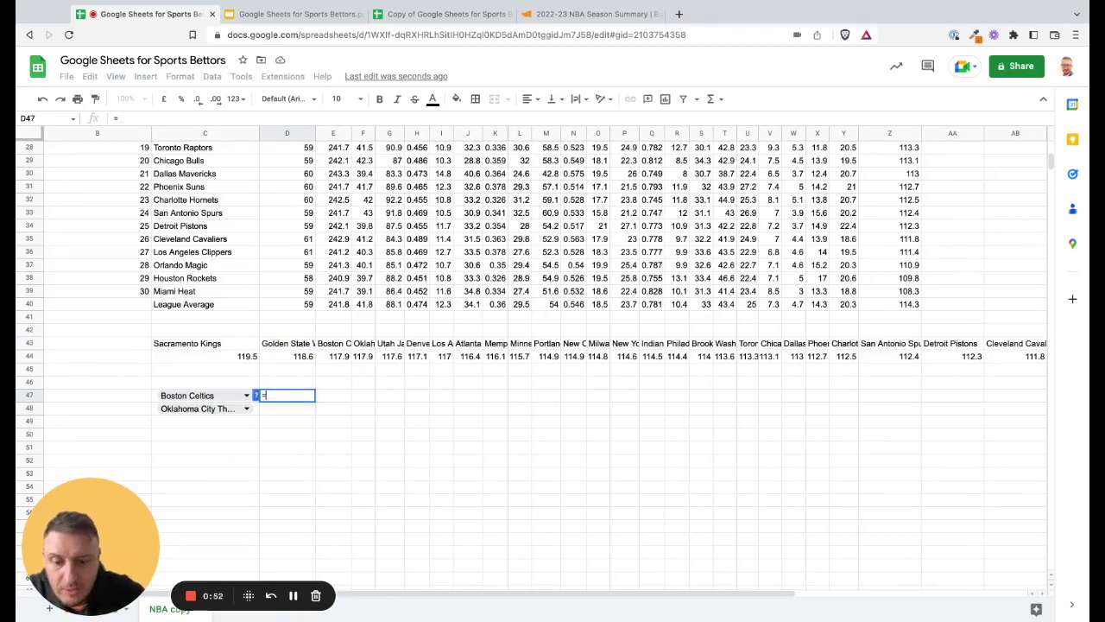
pyautogui.write('hl')
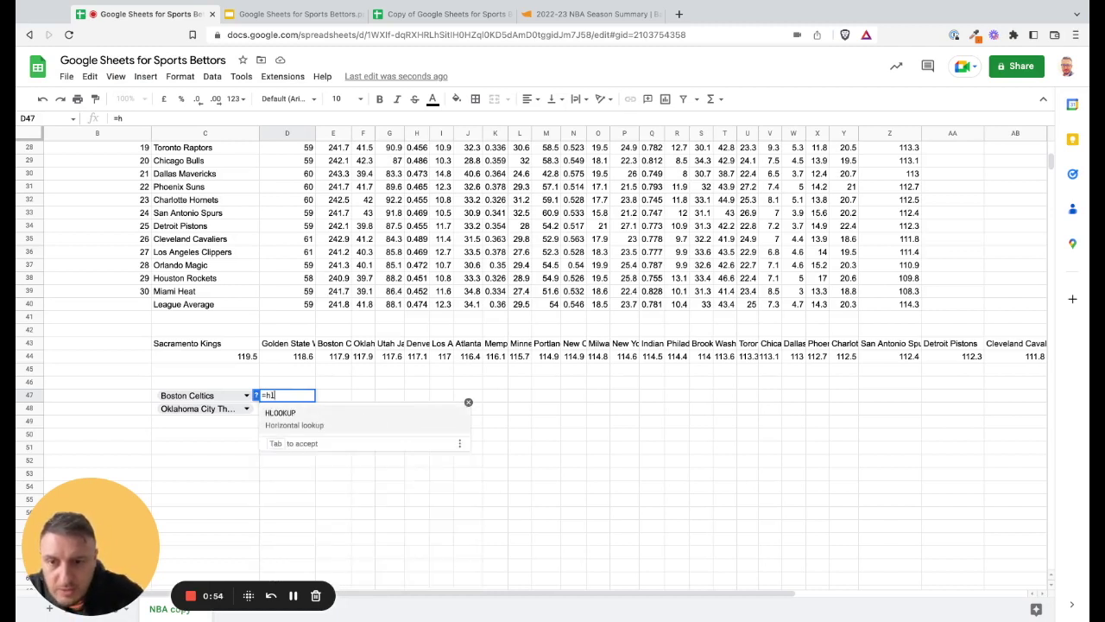
pyautogui.click(311, 412)
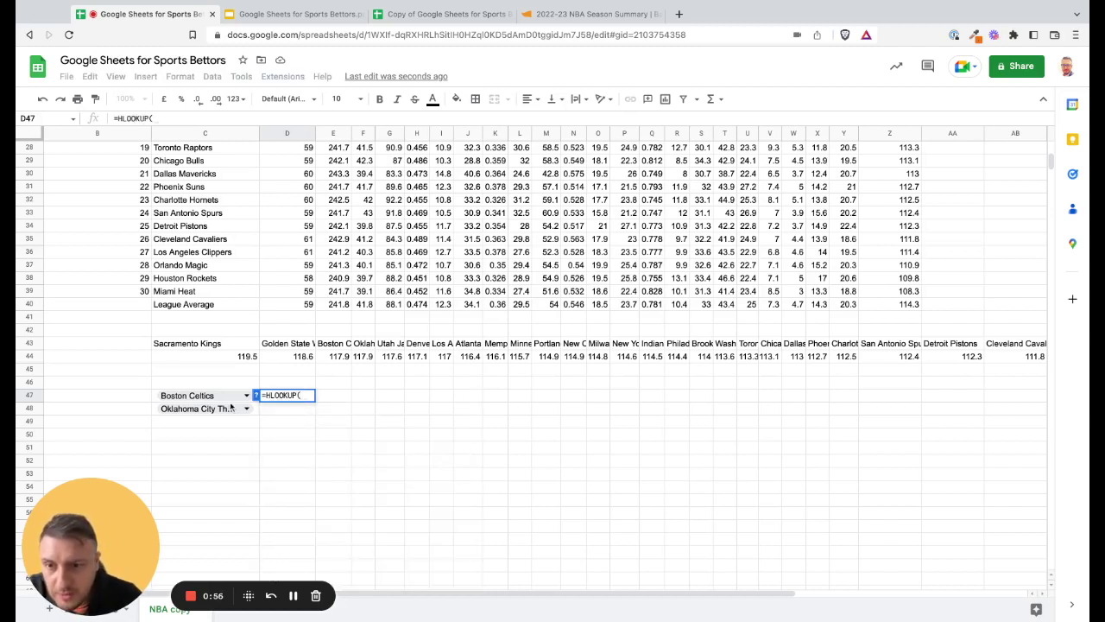
pyautogui.click(218, 399)
pyautogui.write(',')
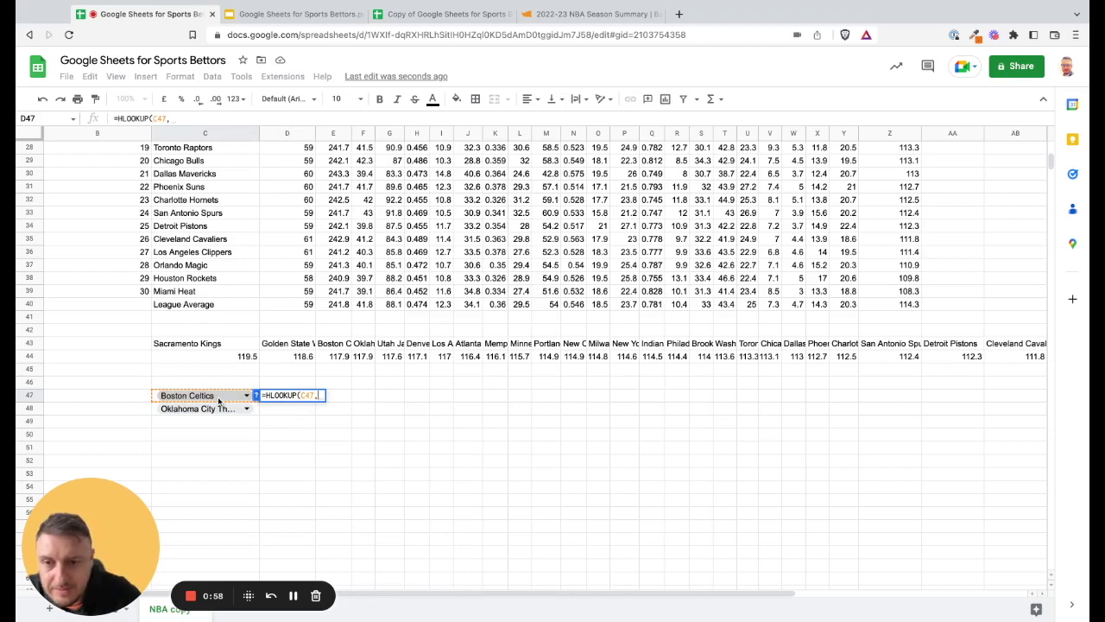
pyautogui.moveTo(227, 345); pyautogui.dragTo(1029, 356)
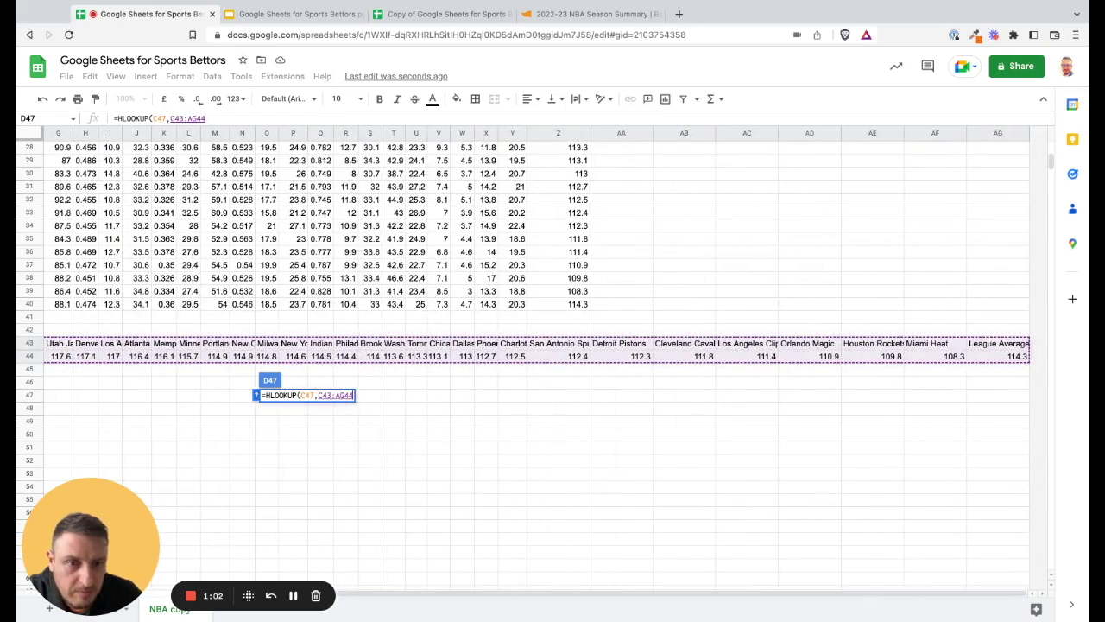
pyautogui.write(',')
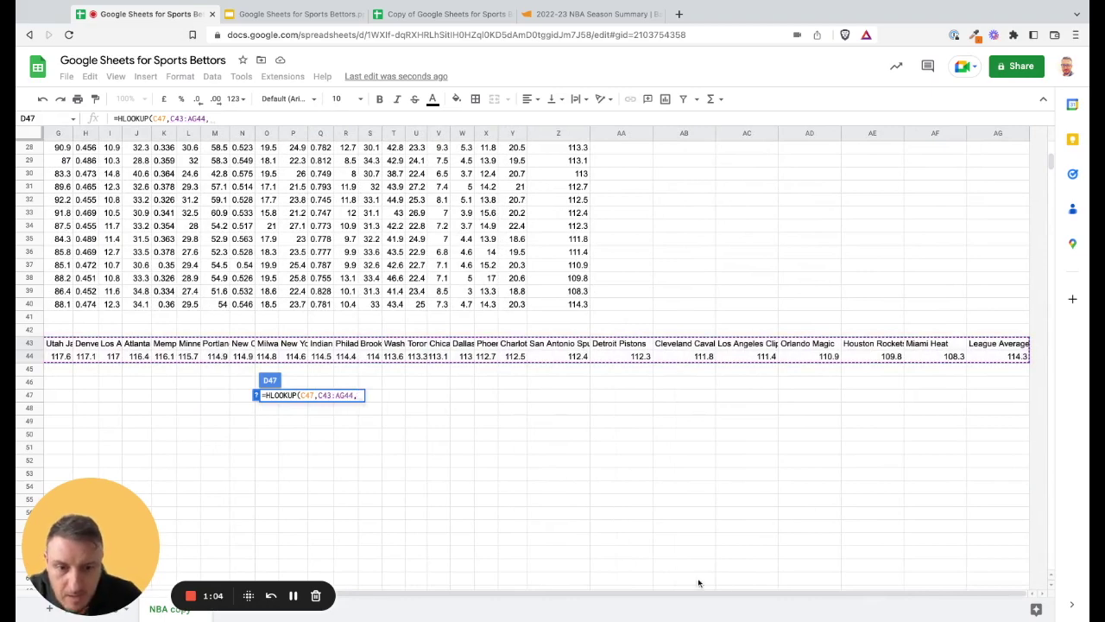
pyautogui.hscroll(-1, 765, 595)
pyautogui.hscroll(-5, 765, 596)
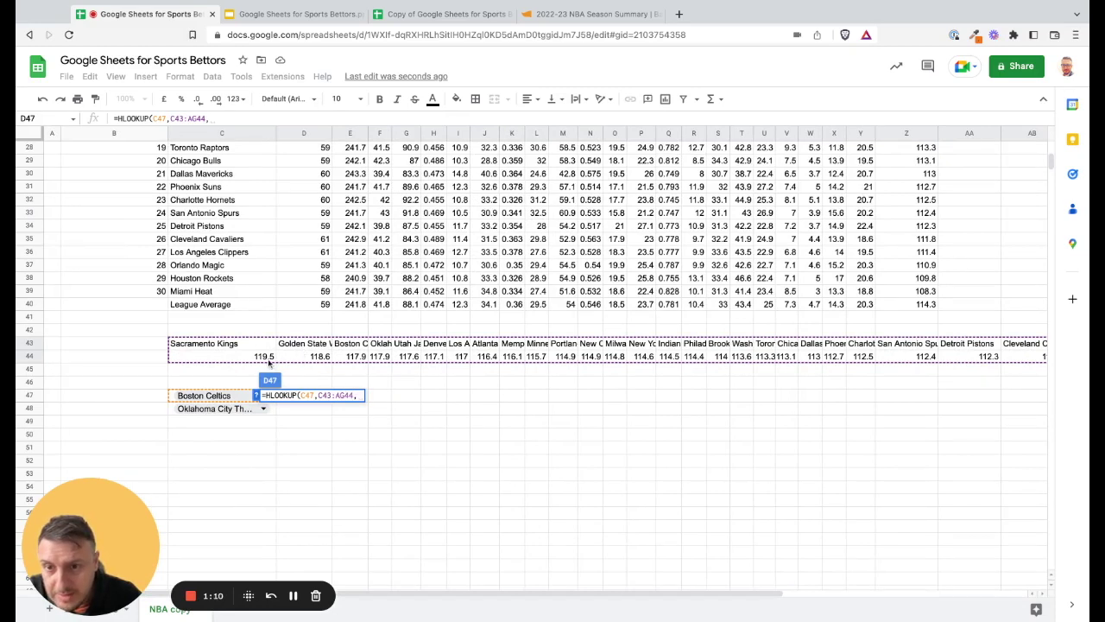
pyautogui.write('2,f')
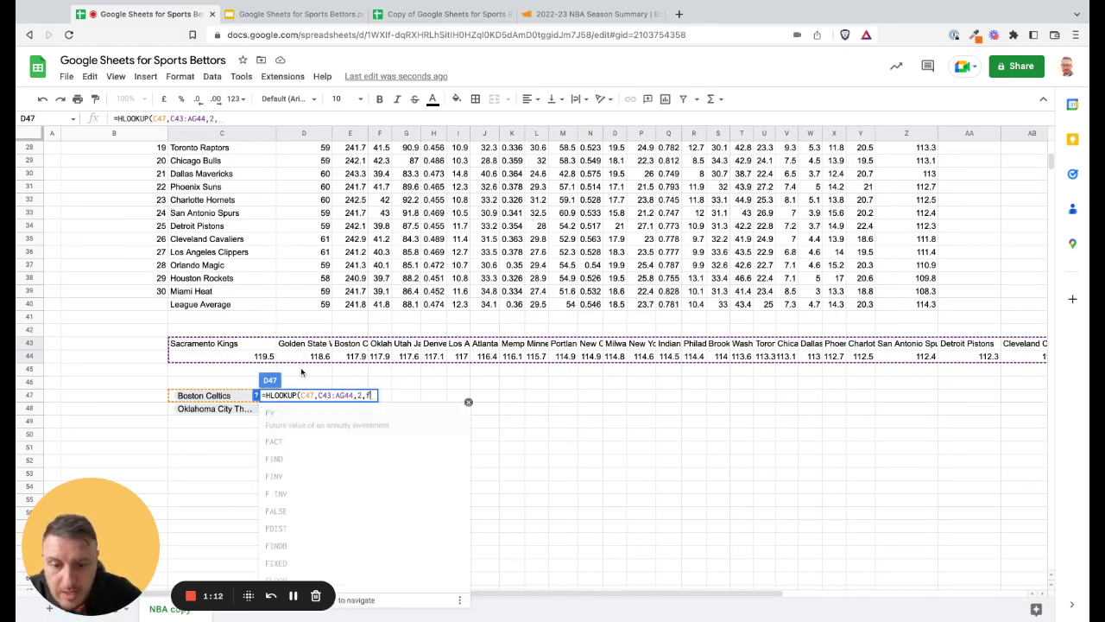
pyautogui.write('alse')
pyautogui.press('Return')
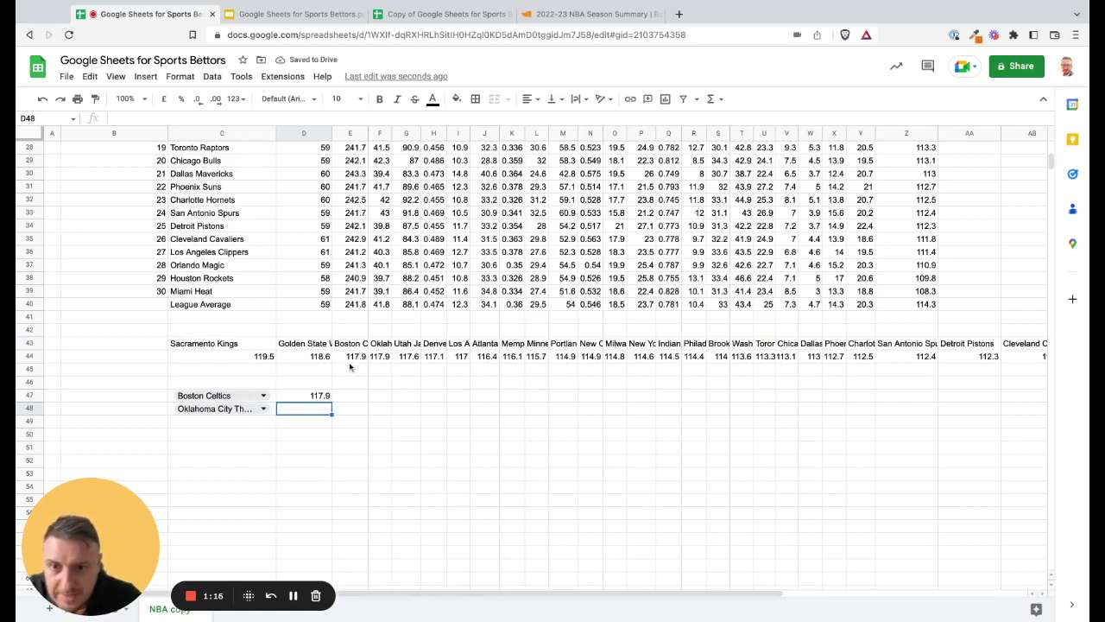
# Label the transposed points row by entering PTS in B44
pyautogui.click(323, 395)
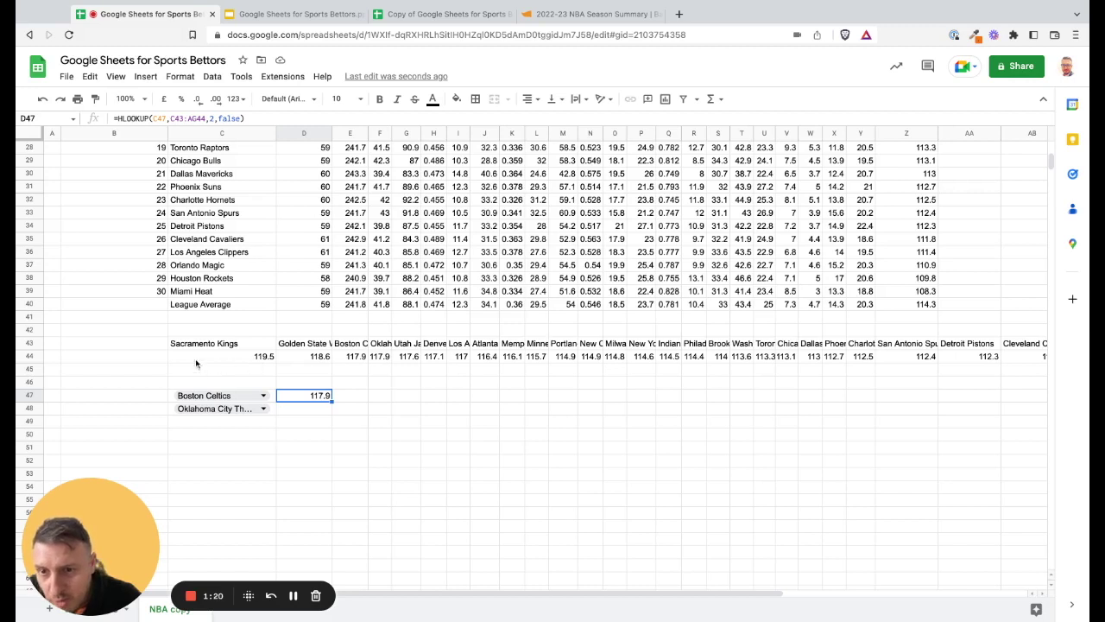
pyautogui.click(161, 359)
pyautogui.write('PTS')
pyautogui.press('Return')
pyautogui.write('a')
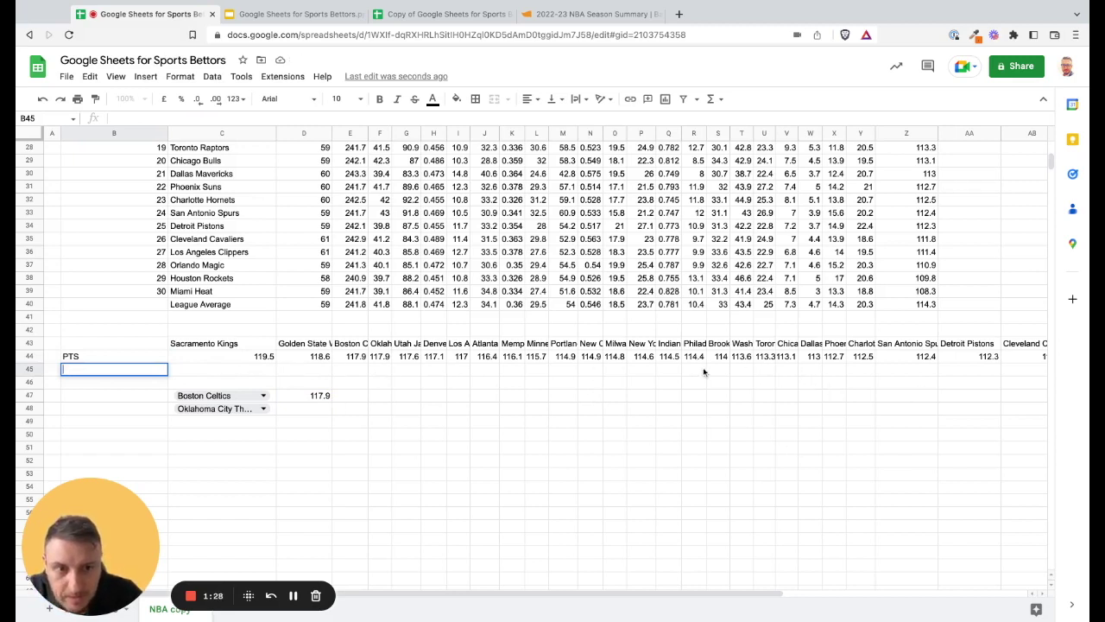
pyautogui.click(313, 397)
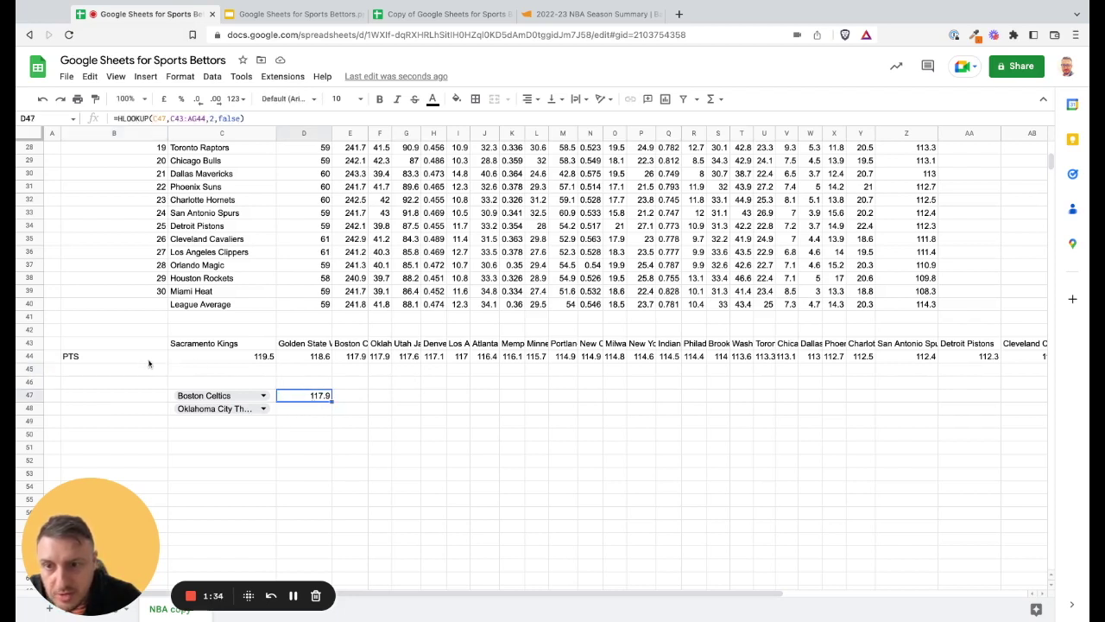
# Enter the label AST in B45, beneath the PTS row label
pyautogui.click(259, 376)
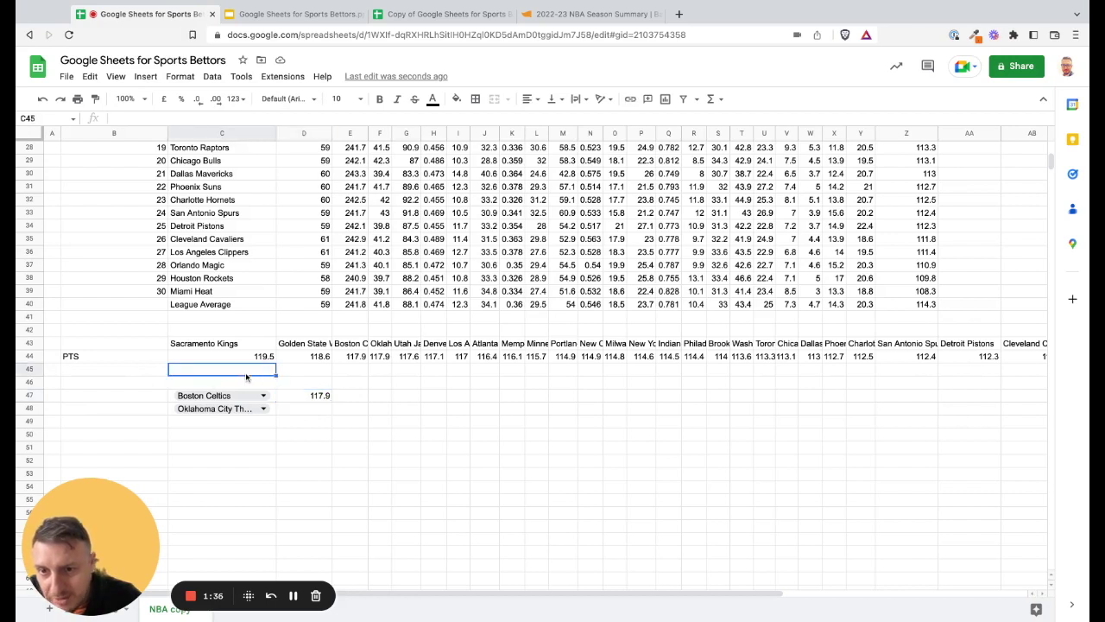
pyautogui.click(127, 373)
pyautogui.write('AST')
pyautogui.press('Return')
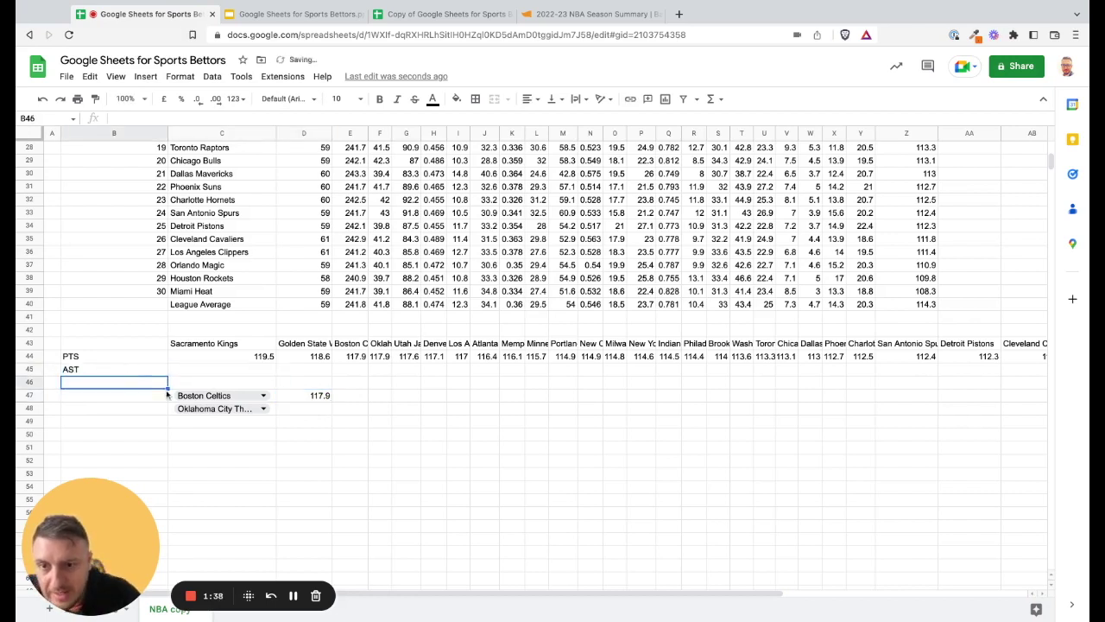
# Change the row index in the D47 HLOOKUP formula to 3
pyautogui.click(312, 396)
pyautogui.doubleClick(312, 395)
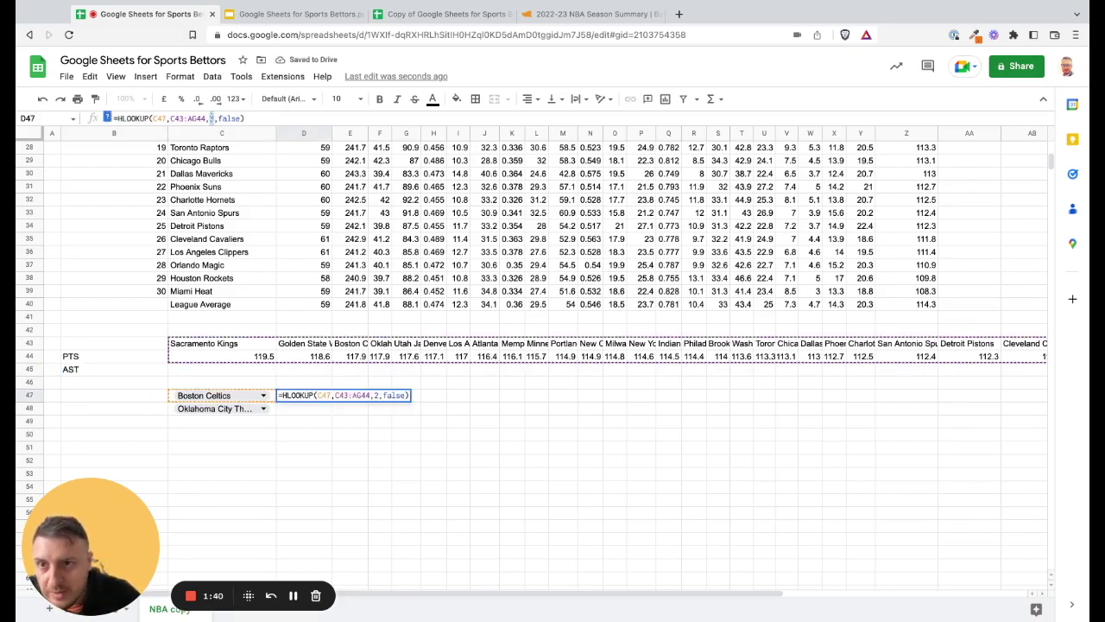
pyautogui.write('3')
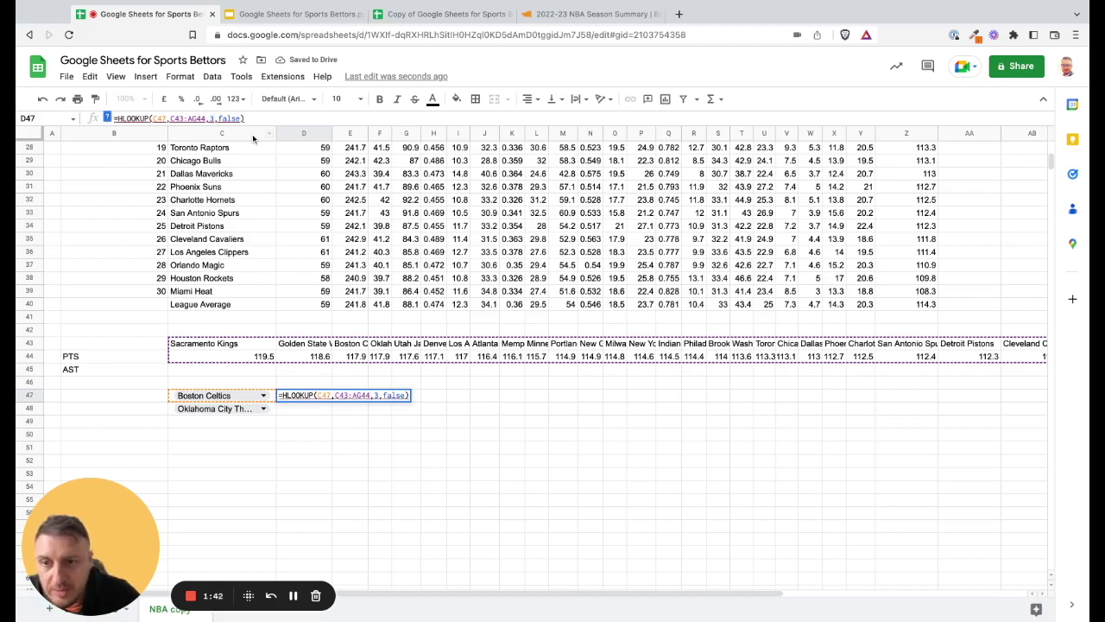